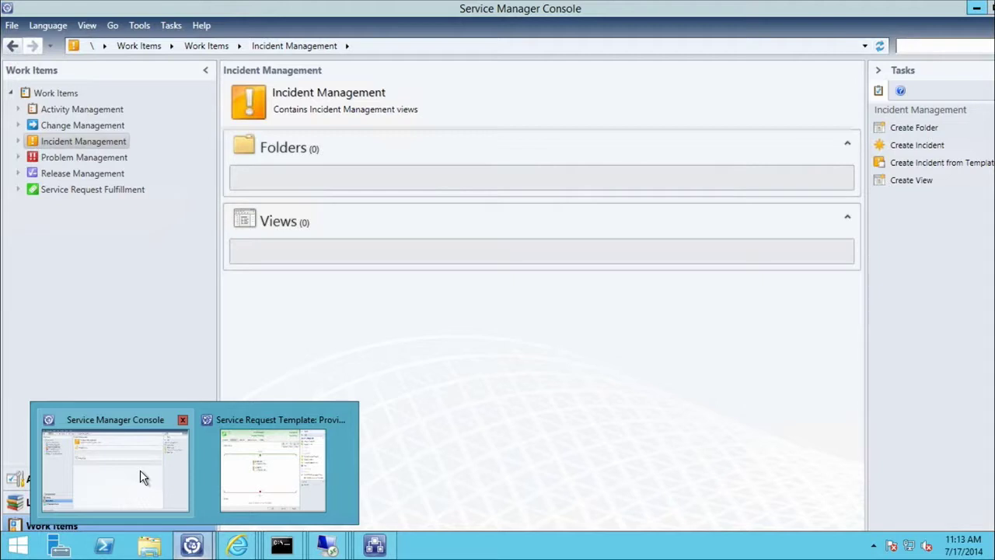
Bring the console forward and list the 36 Active SMA Runbooks in the Library.
click(140, 469)
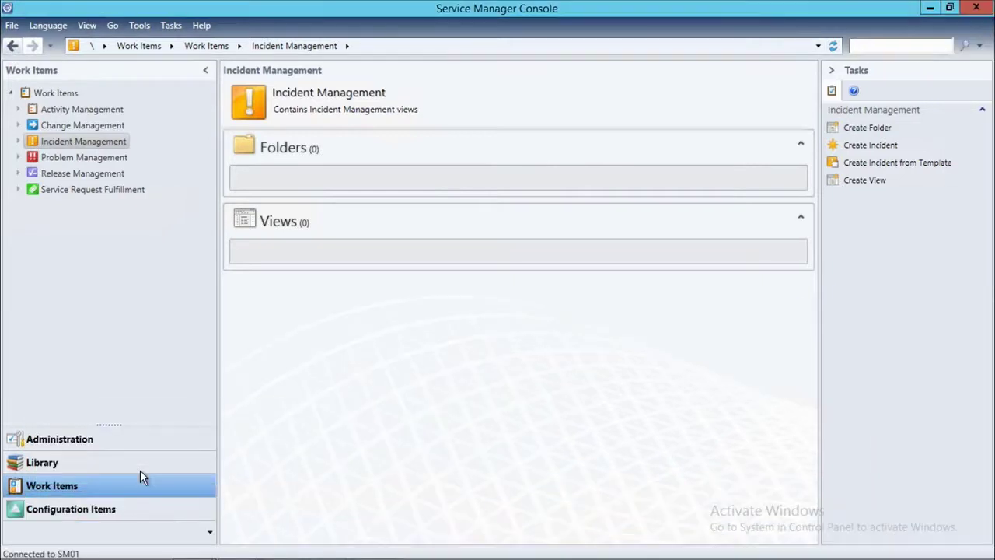
click(83, 462)
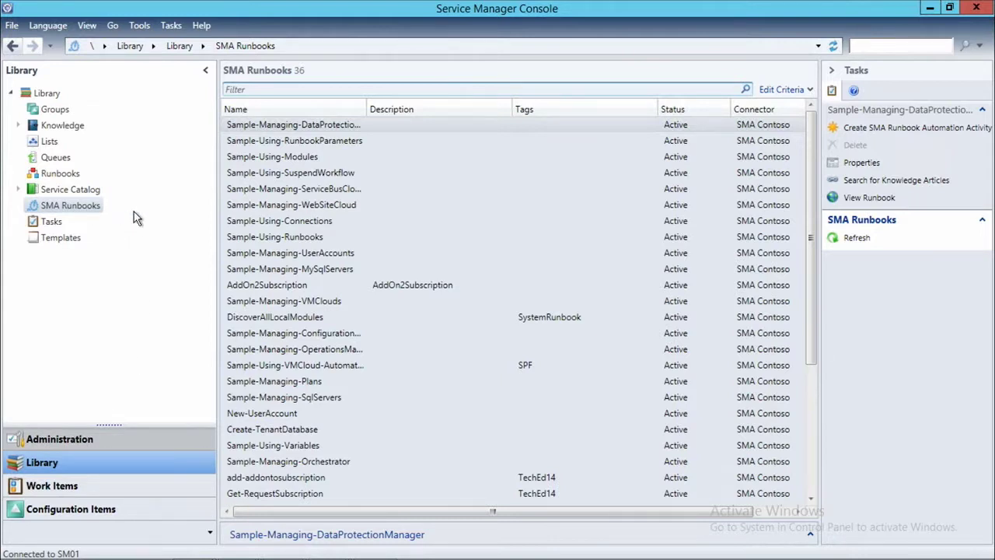
Inspect the SMA Contoso connector under Administration > Connectors, then return to SMA Runbooks.
key(ctrl+1)
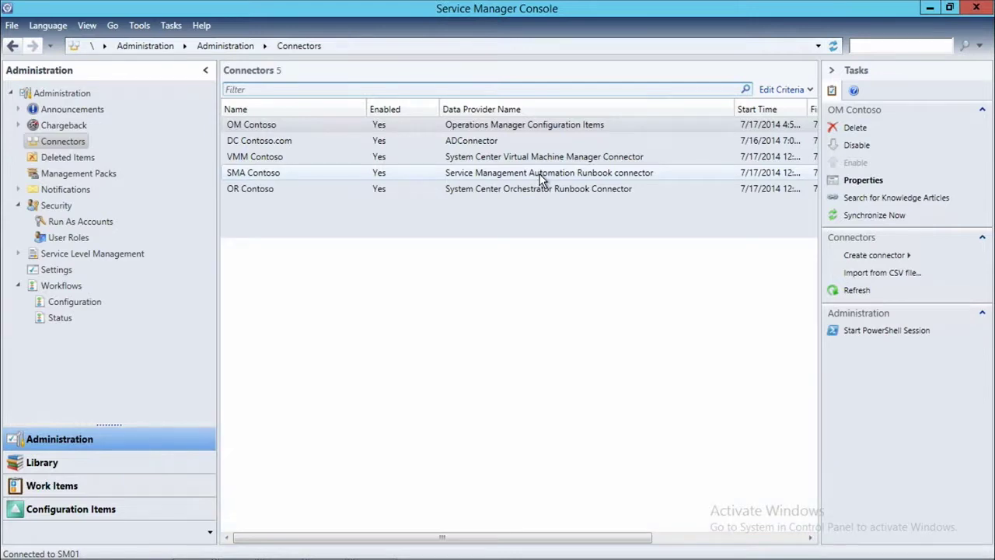
click(540, 177)
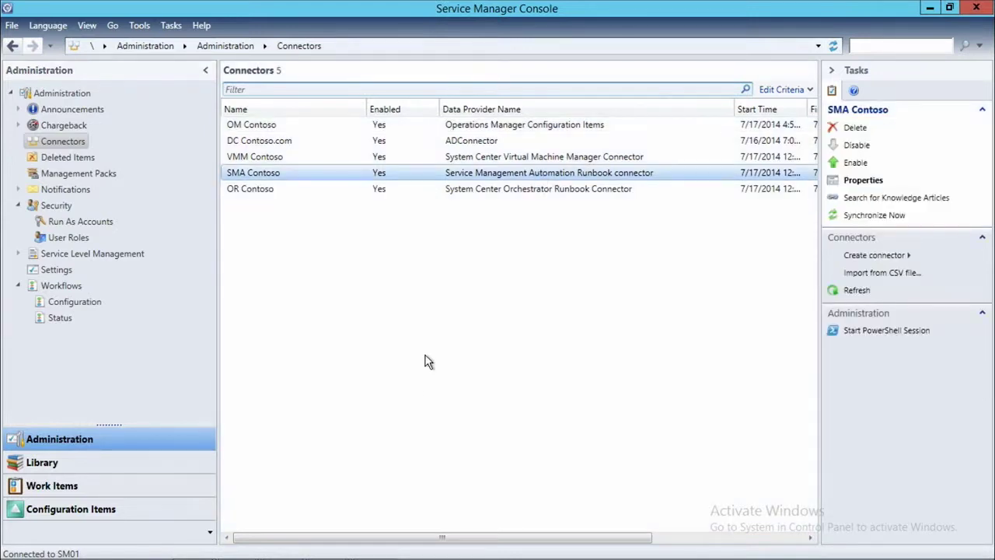
click(63, 465)
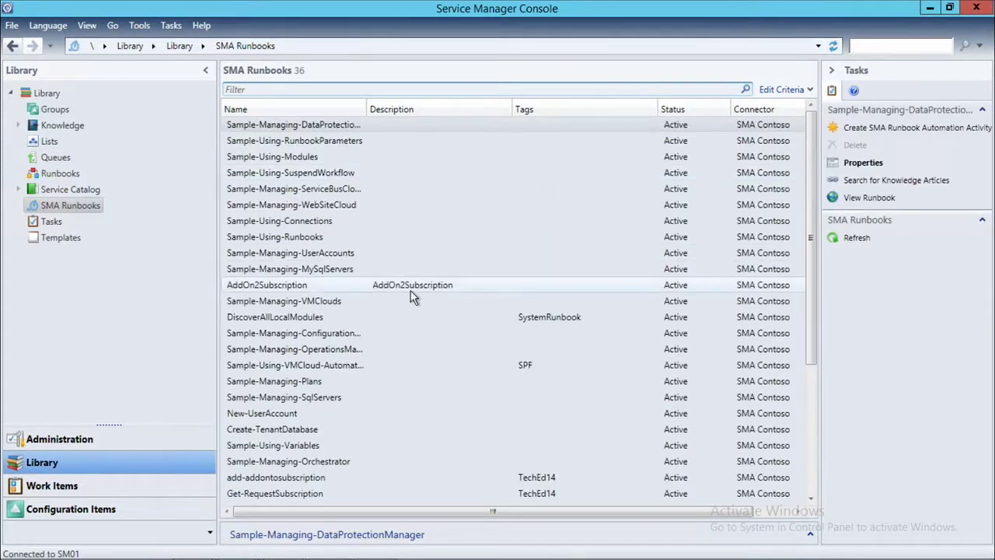
Scroll through the 36 runbooks and bring up the Library's 53 templates.
drag(811, 191, 815, 341)
drag(815, 306, 803, 150)
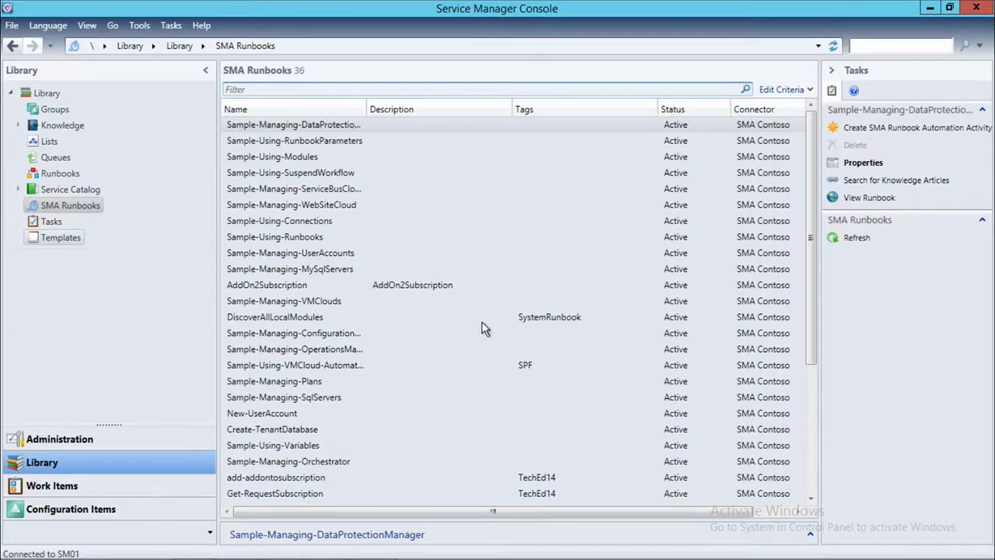
click(60, 237)
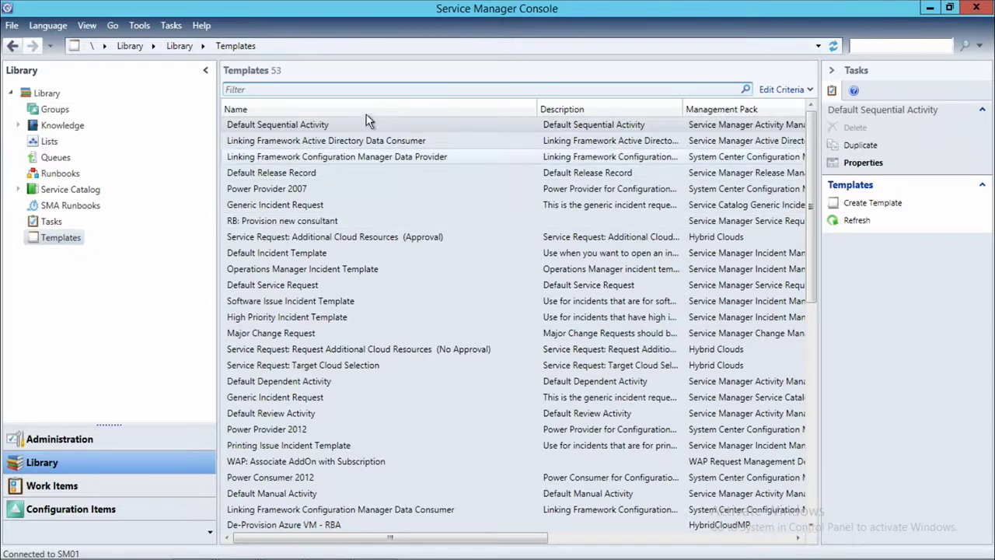
Filter the Templates list by PROVISION and select RB: Provision new consultant.
click(304, 89)
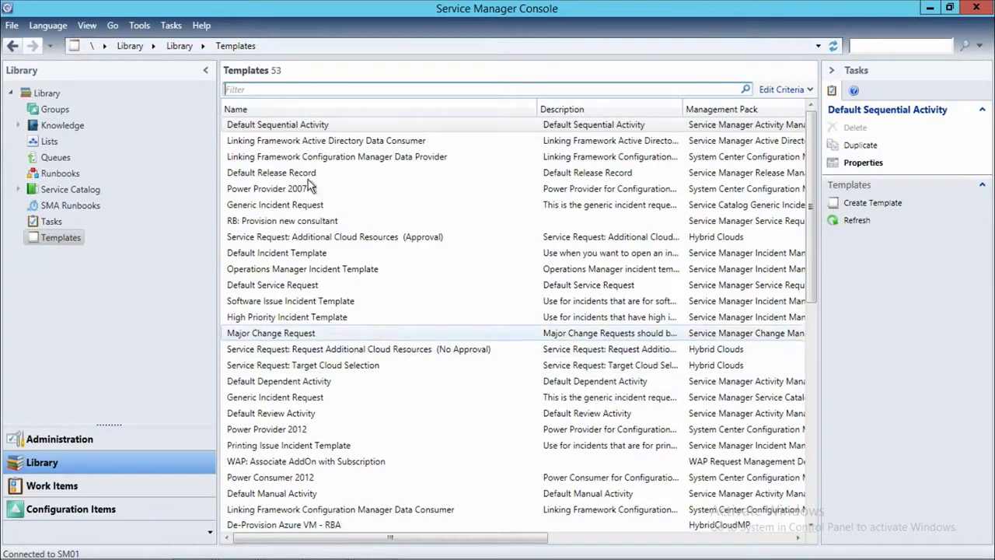
click(295, 89)
text(PROVISION)
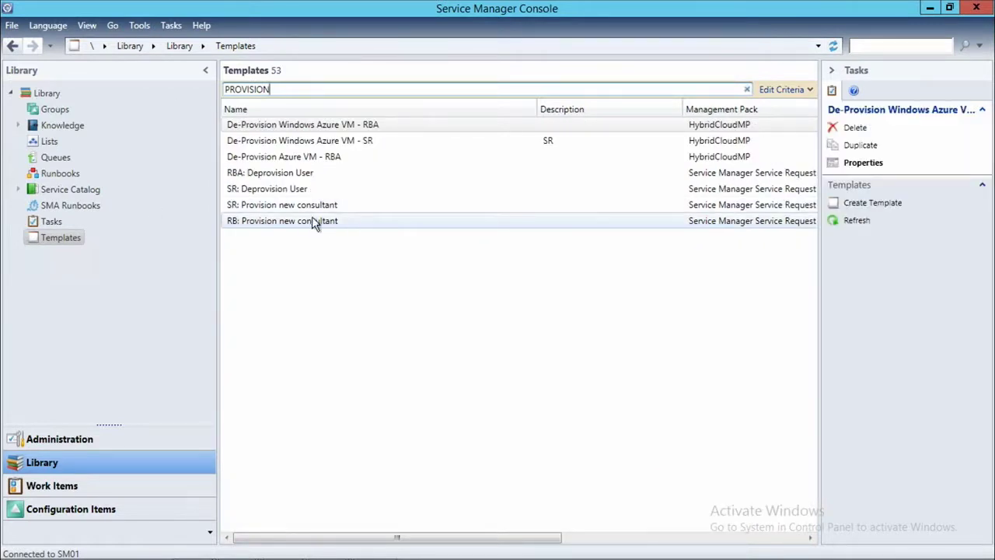
click(235, 223)
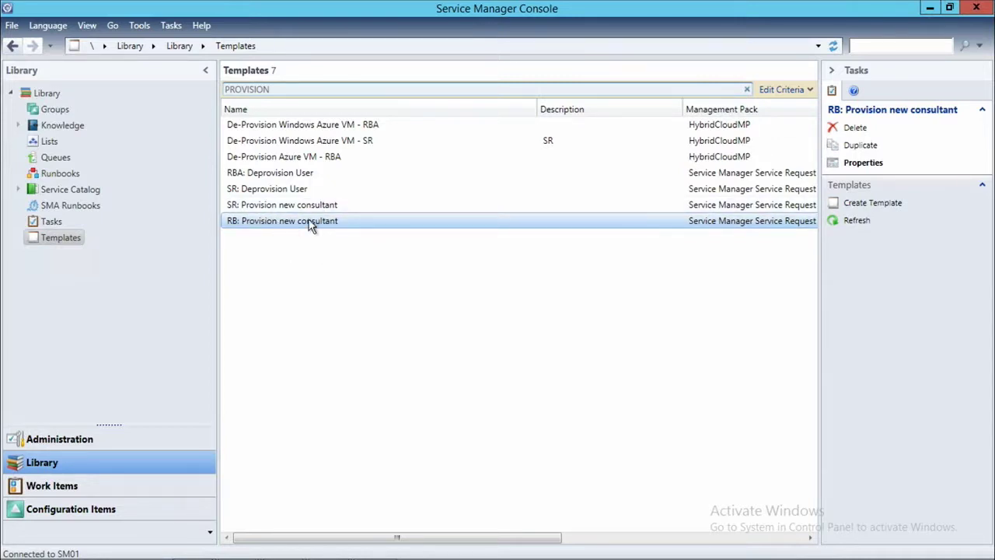
mouse_move(208, 548)
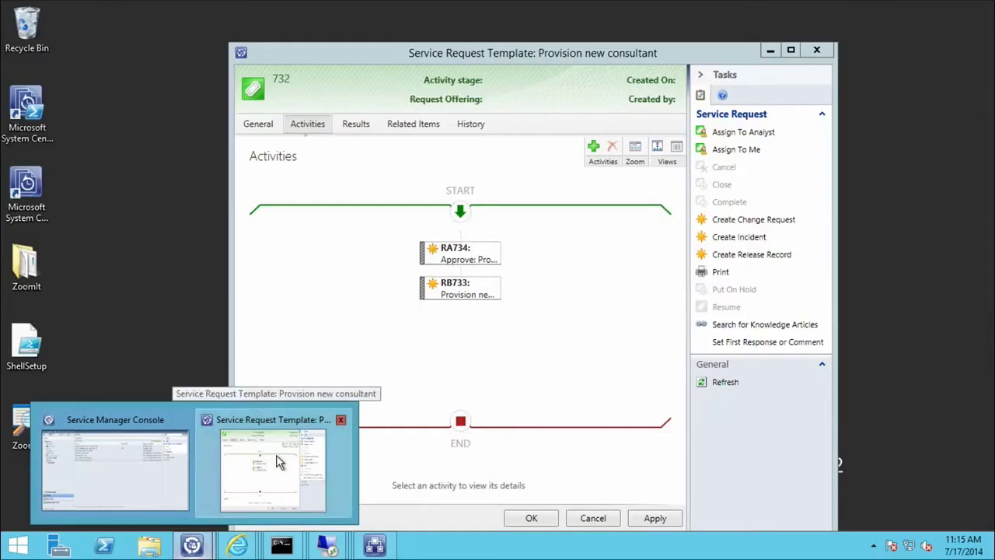
Review the details of the RA734 approval and RB733 Provision new consultant runbook activities.
click(279, 461)
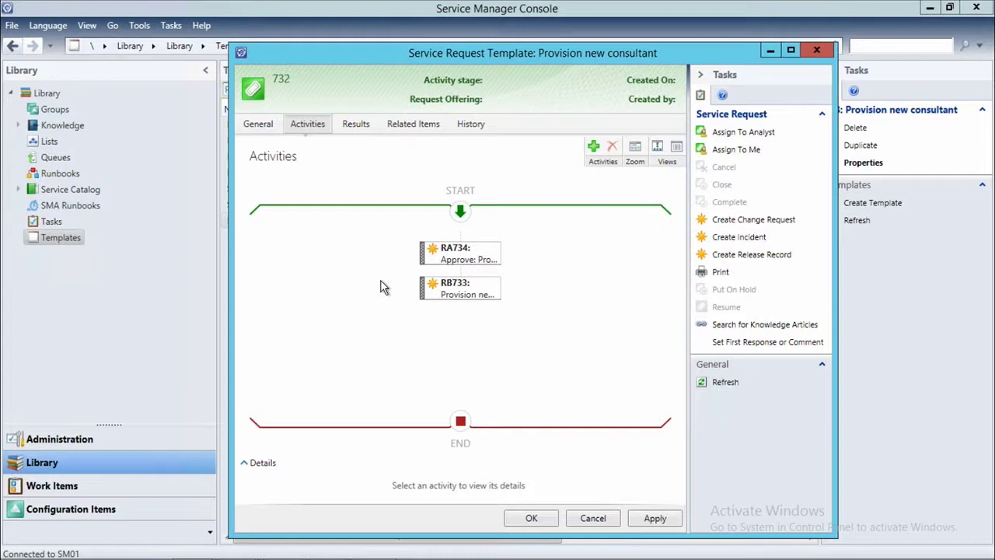
click(448, 252)
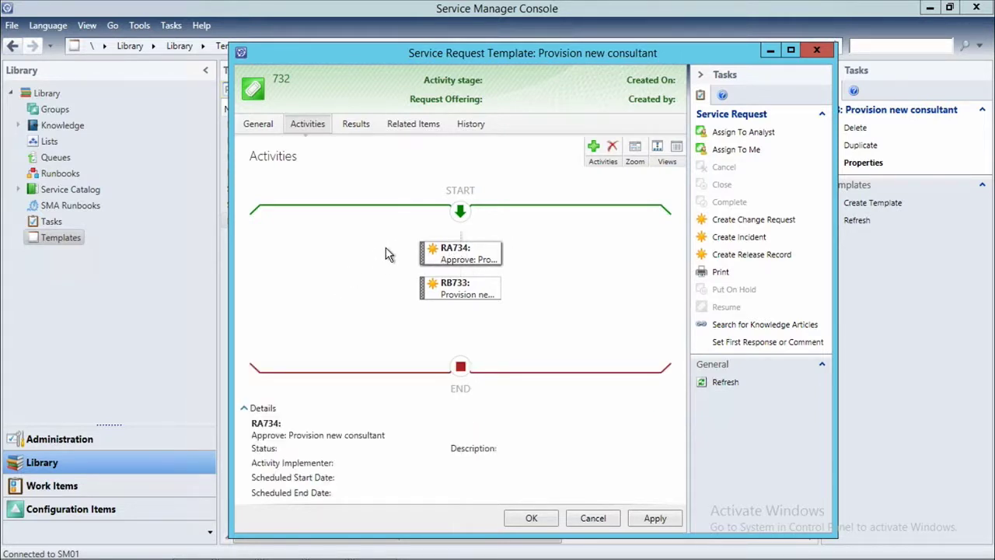
click(465, 290)
click(464, 260)
click(463, 287)
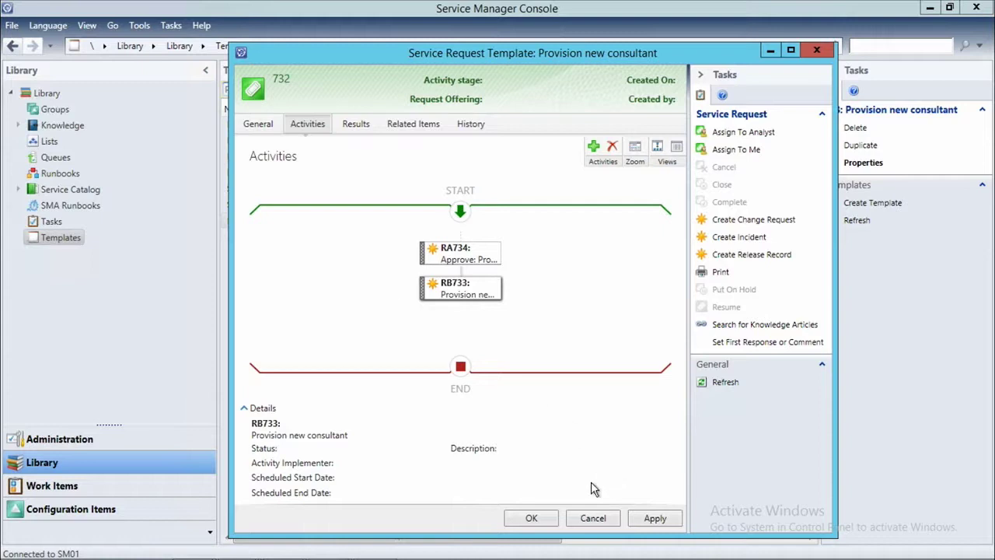
Cancel the template, discarding changes, and clear the list selection.
click(589, 521)
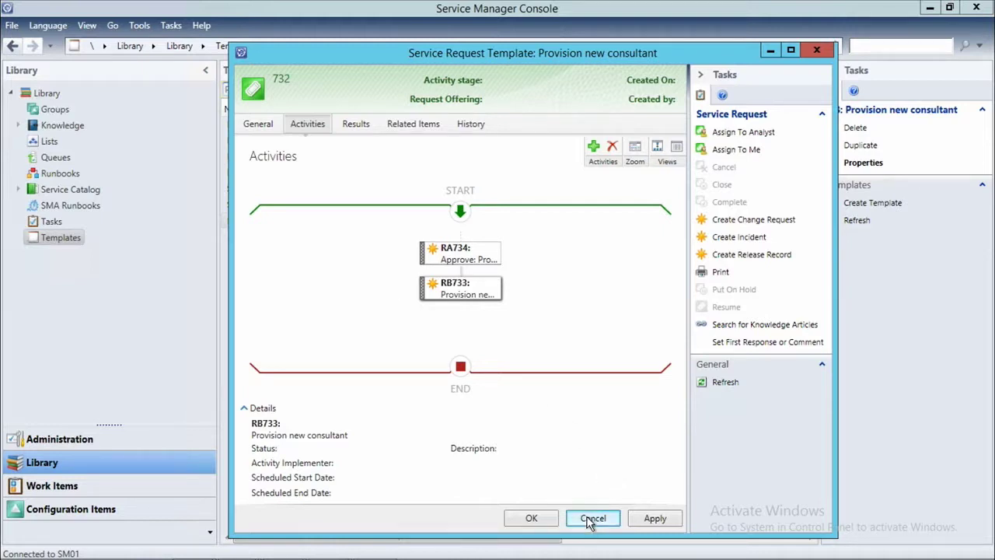
click(530, 341)
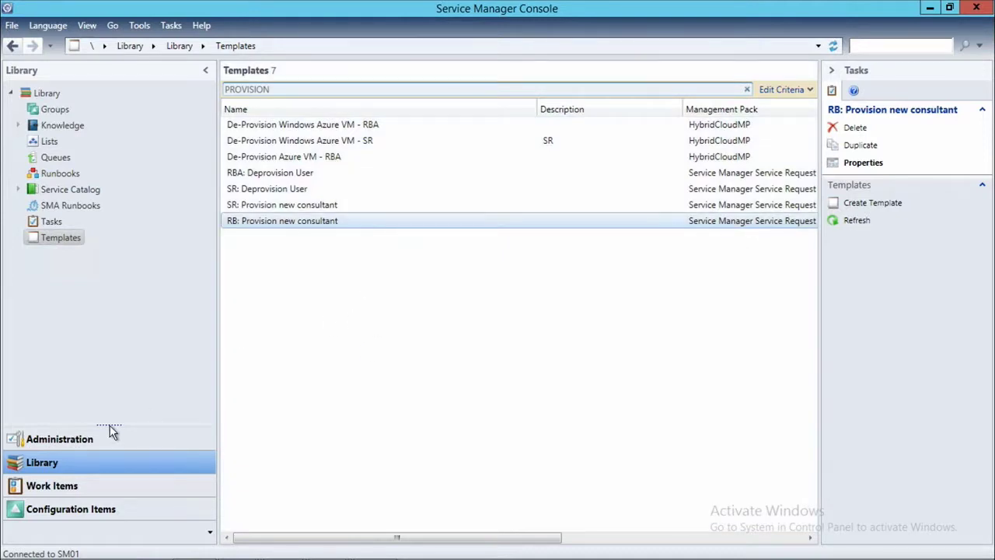
click(349, 359)
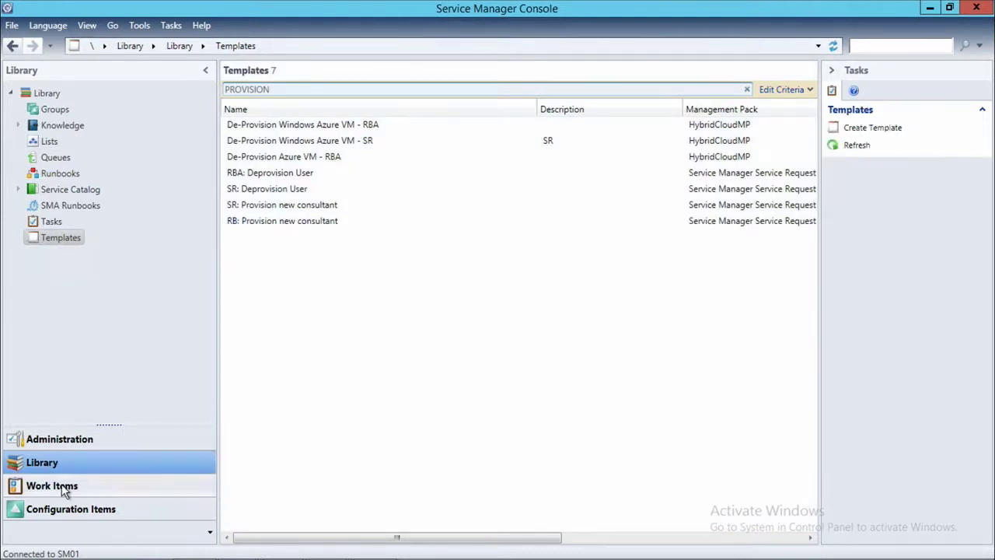
mouse_move(328, 548)
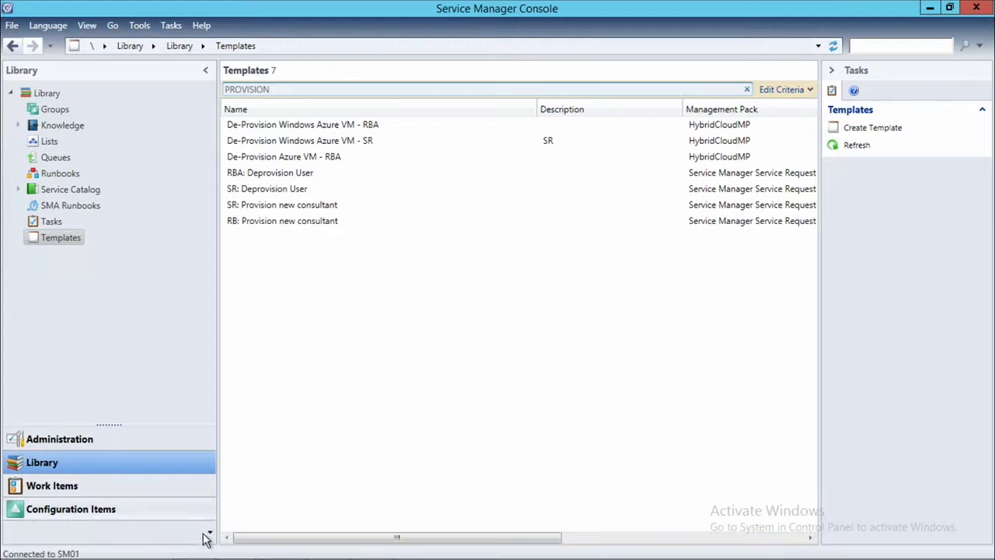
Sign in to the Service Management Portal with the tenant's e-mail address and password.
mouse_move(238, 548)
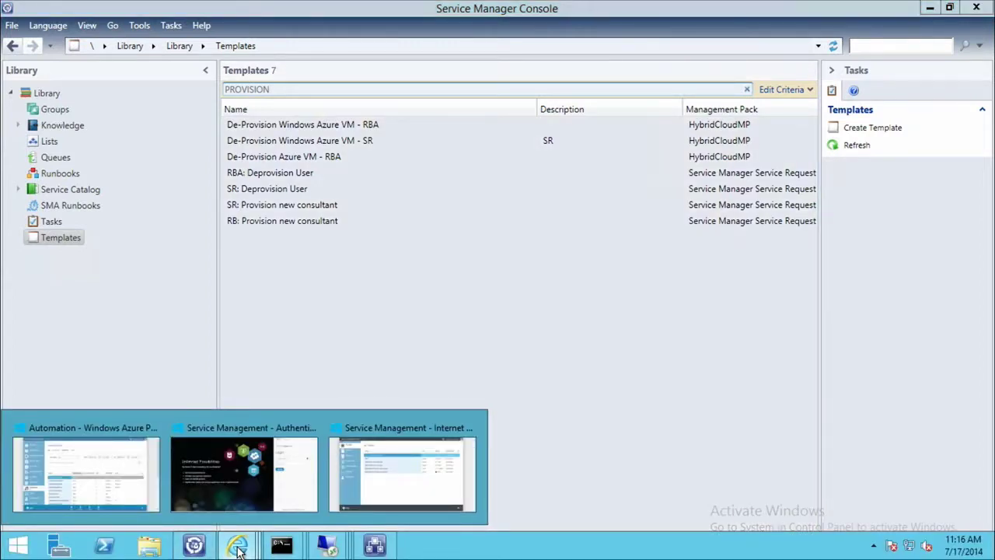
mouse_move(84, 467)
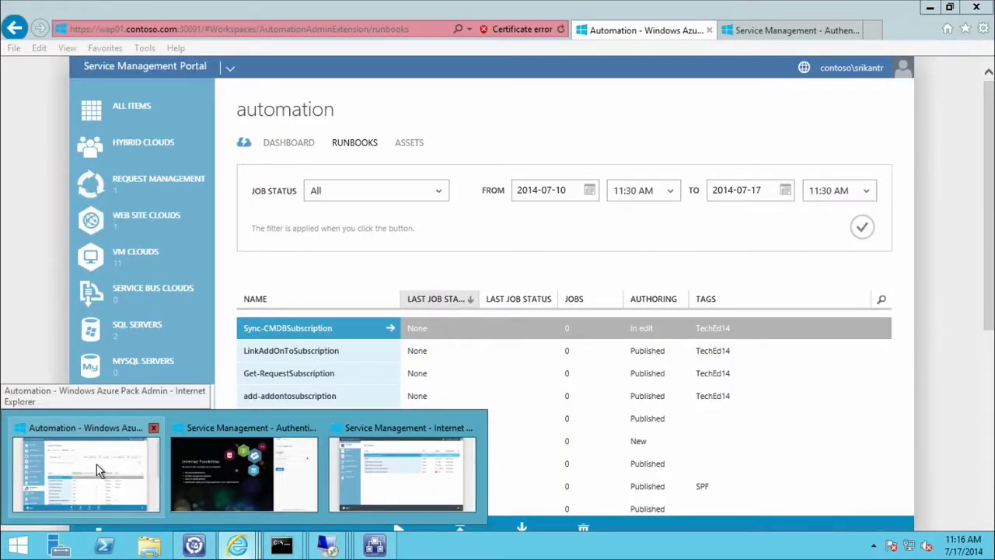
mouse_move(231, 474)
click(231, 474)
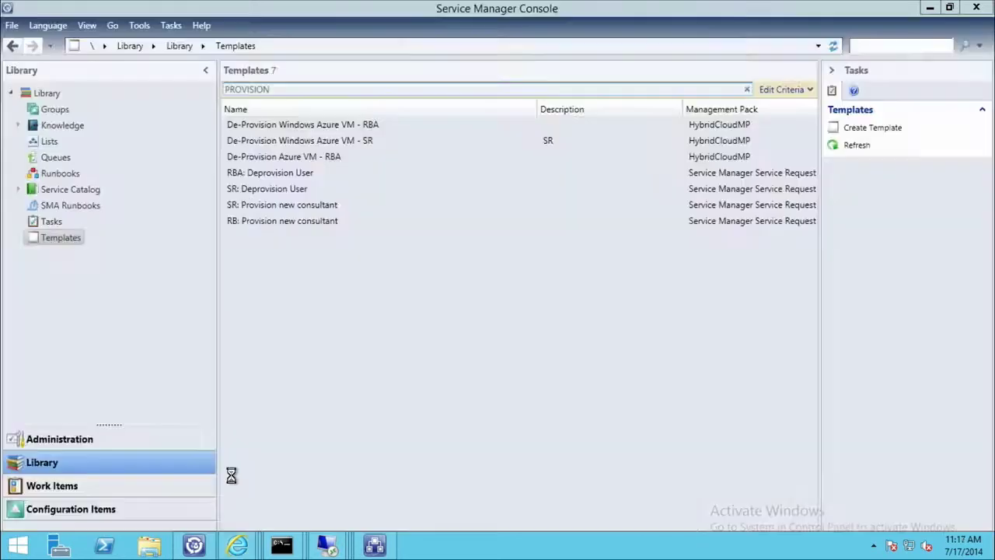
click(751, 199)
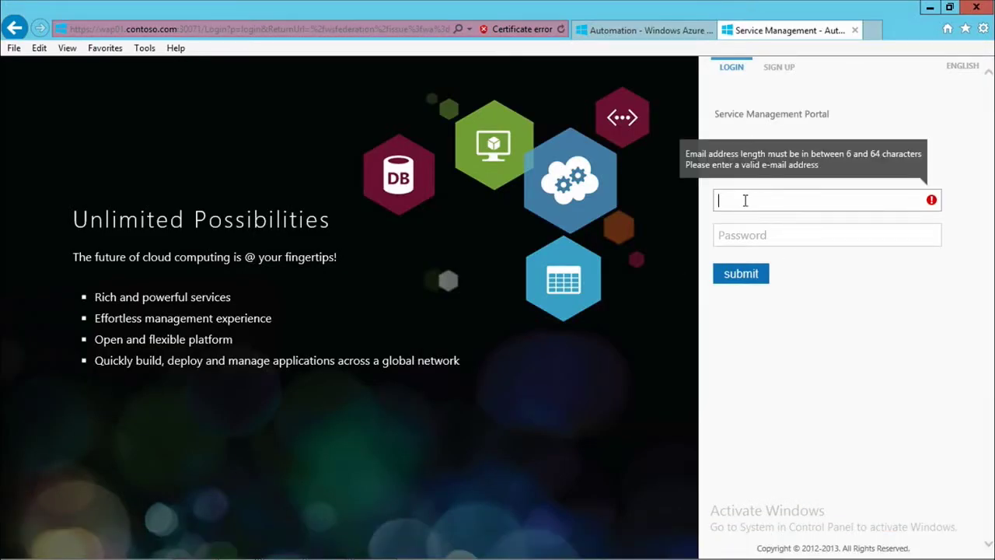
text(anangsa@contoso.com)
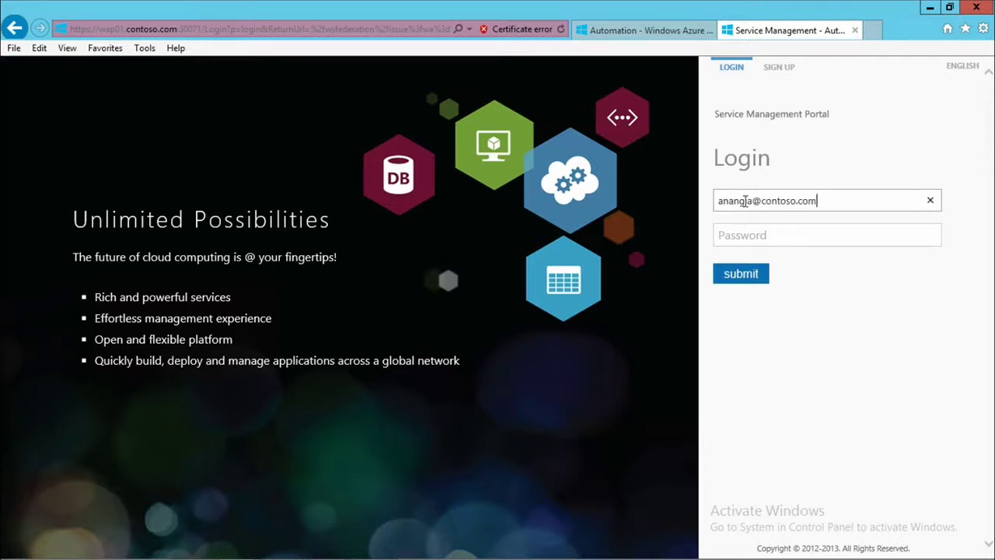
key(Tab)
text(•••••••••)
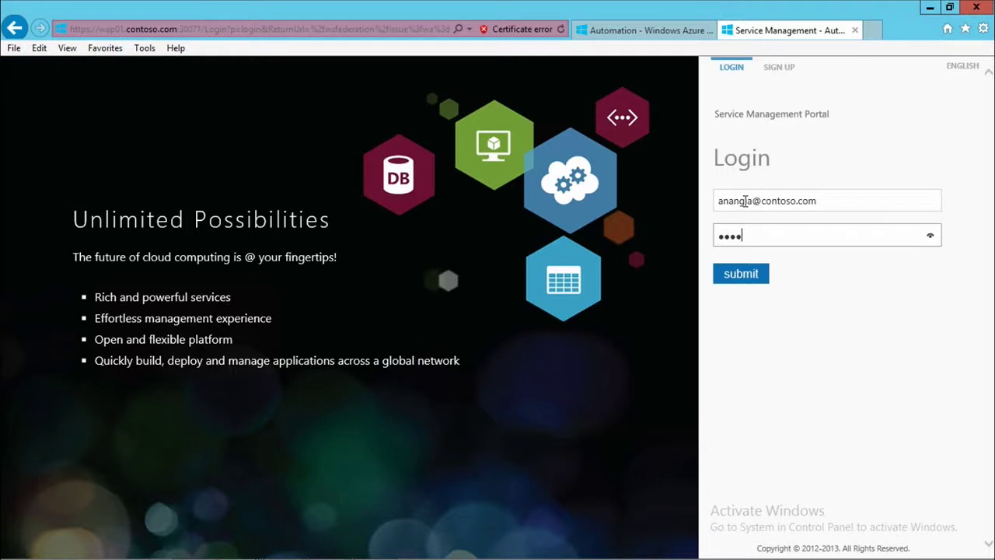
text(•)
key(Return)
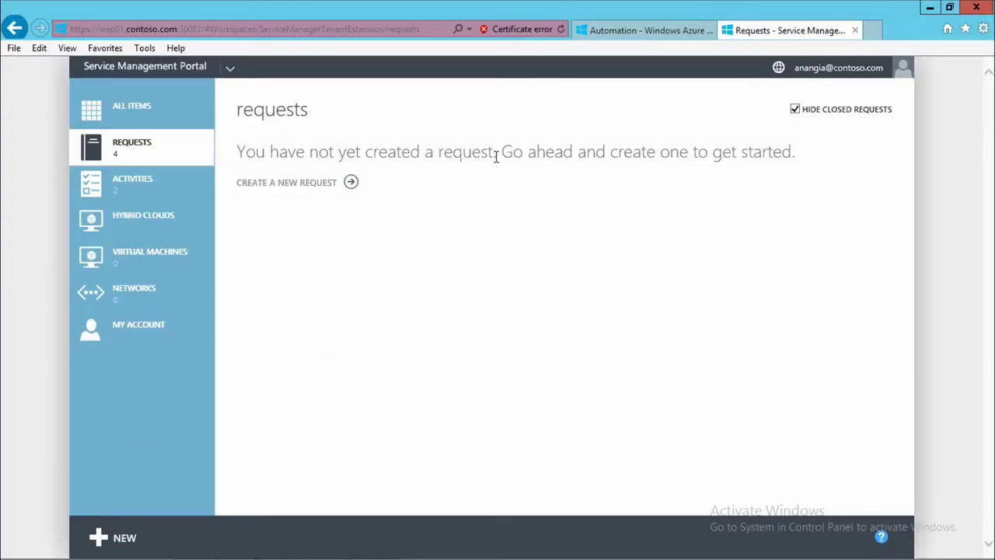
Start a request via NEW > Requests > Create Request to reach Choose Offering, then return to the console.
click(794, 109)
click(115, 539)
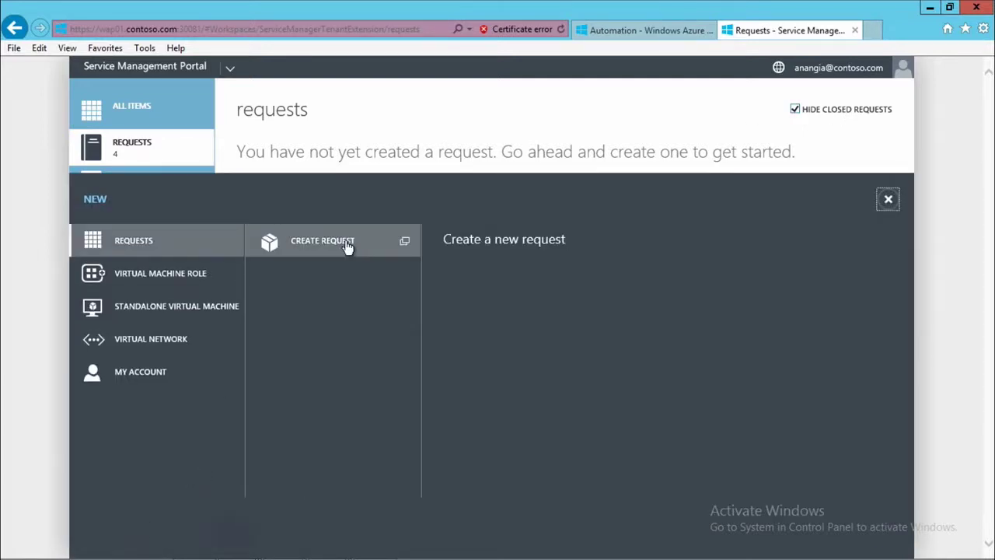
click(347, 246)
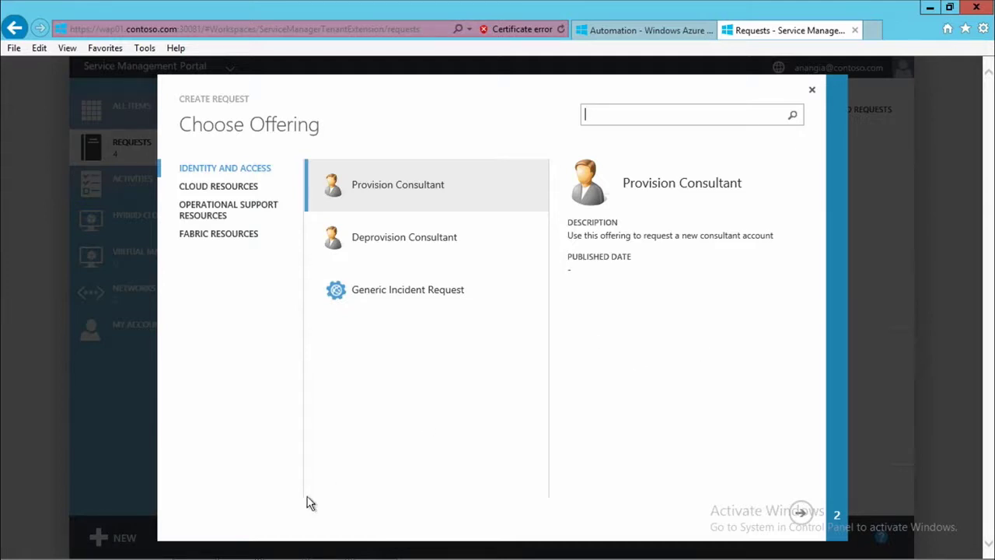
click(194, 545)
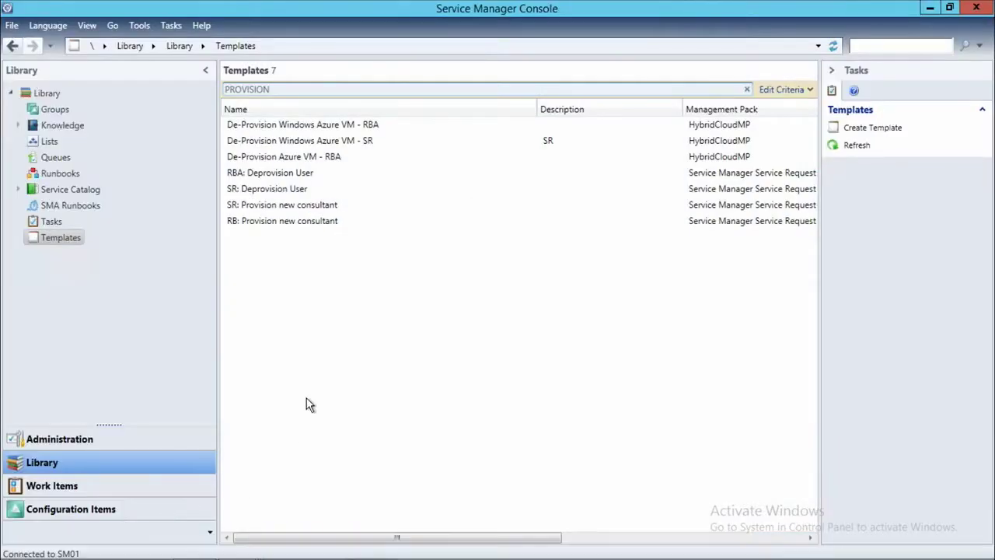
Open Service Catalog > Request Offerings > All Request Offerings, filter by 'pro' and select Provision Consultant.
click(67, 485)
click(72, 464)
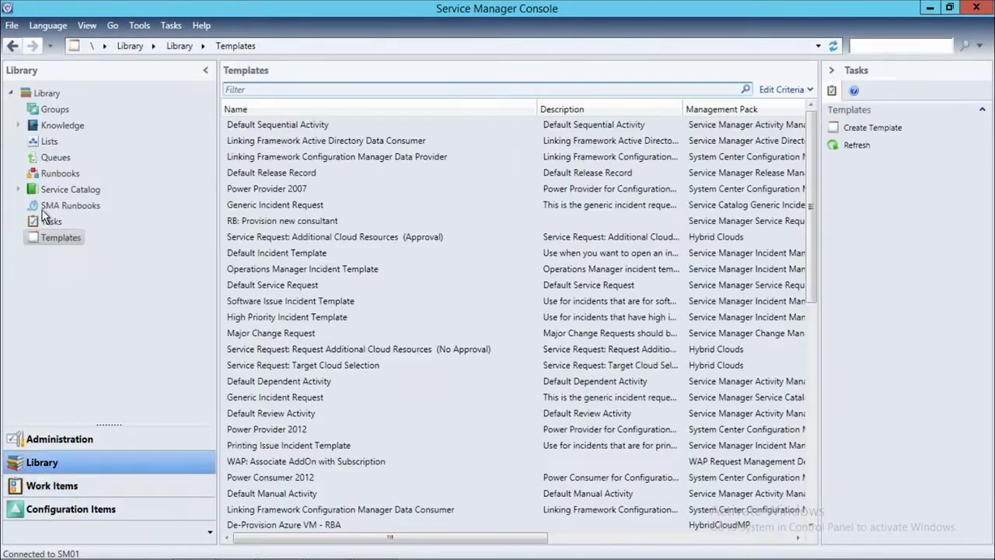
click(19, 189)
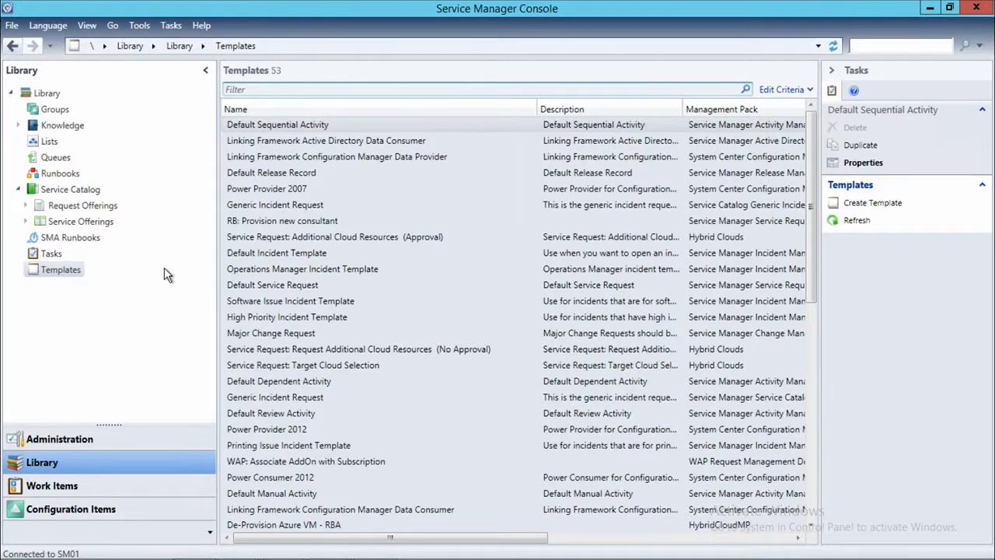
click(25, 205)
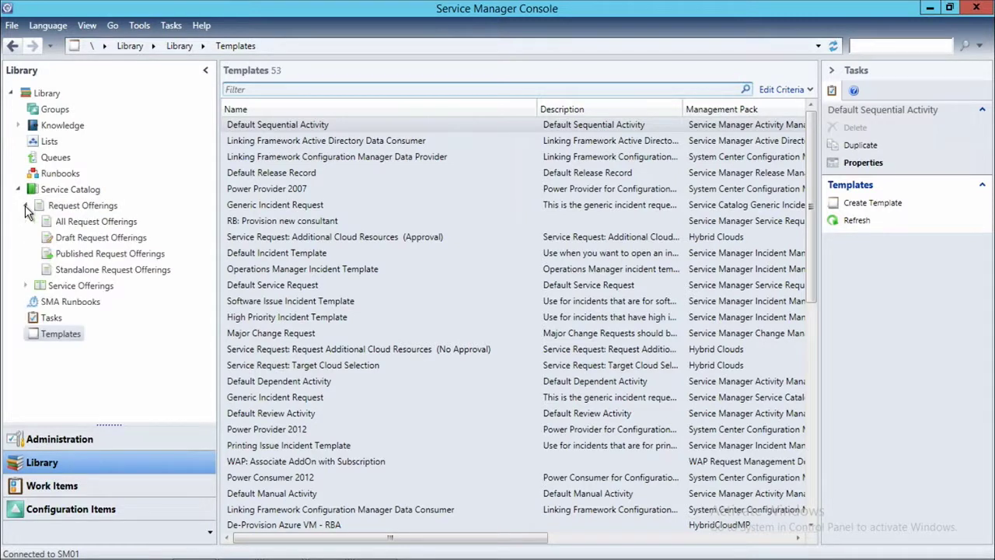
click(90, 205)
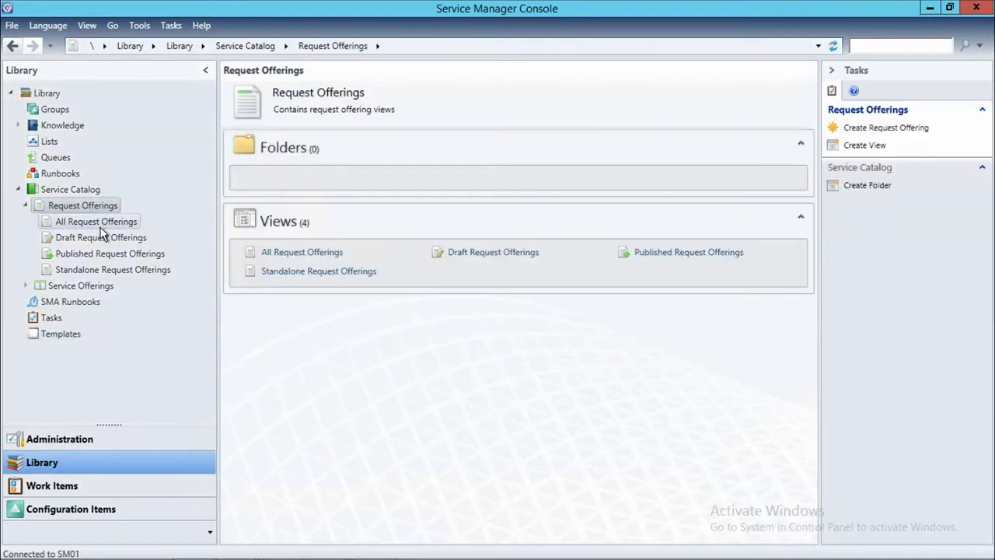
click(97, 221)
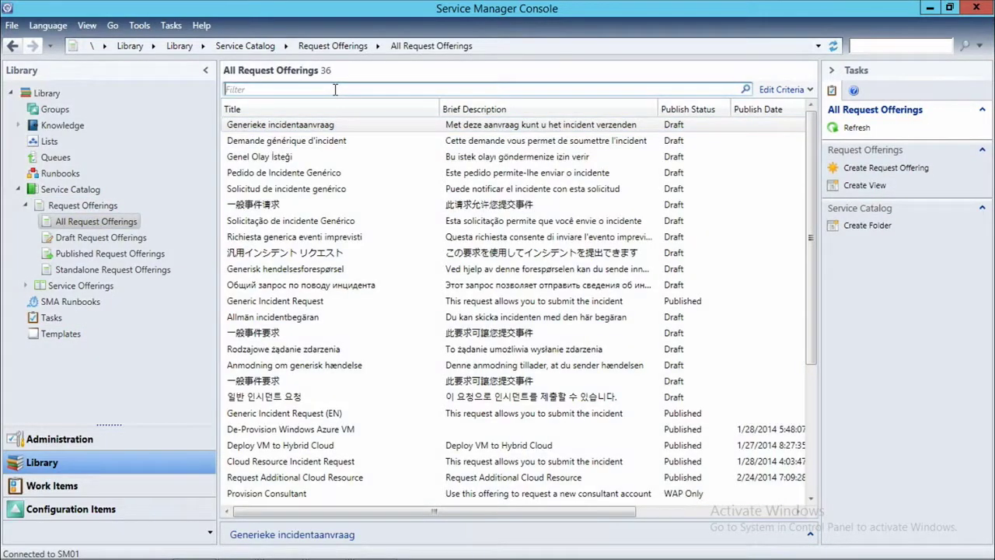
text(provision)
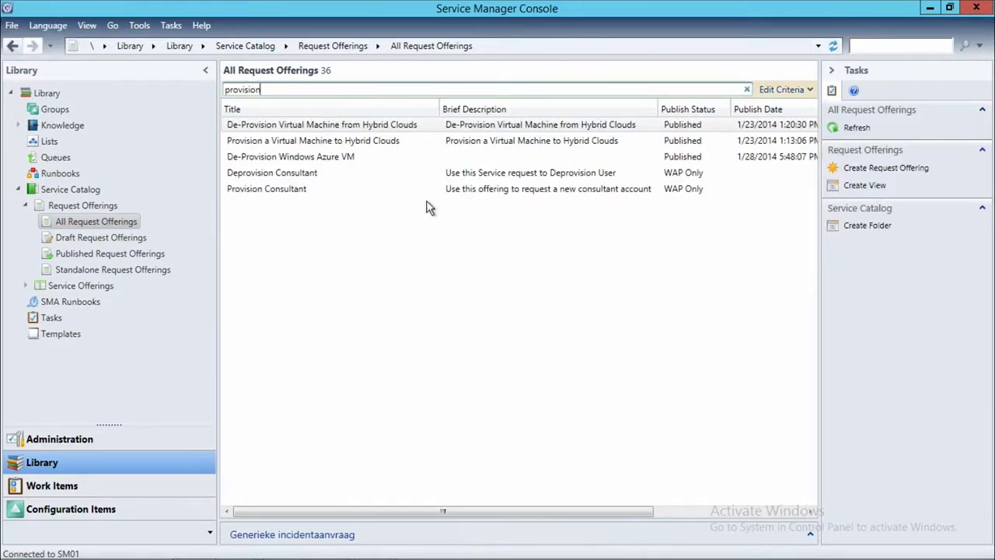
click(312, 193)
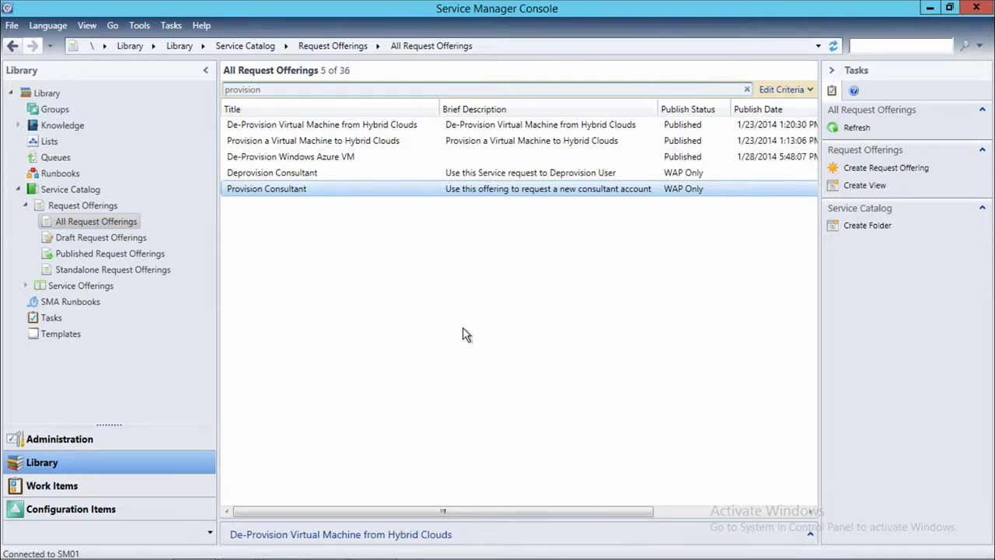
click(264, 192)
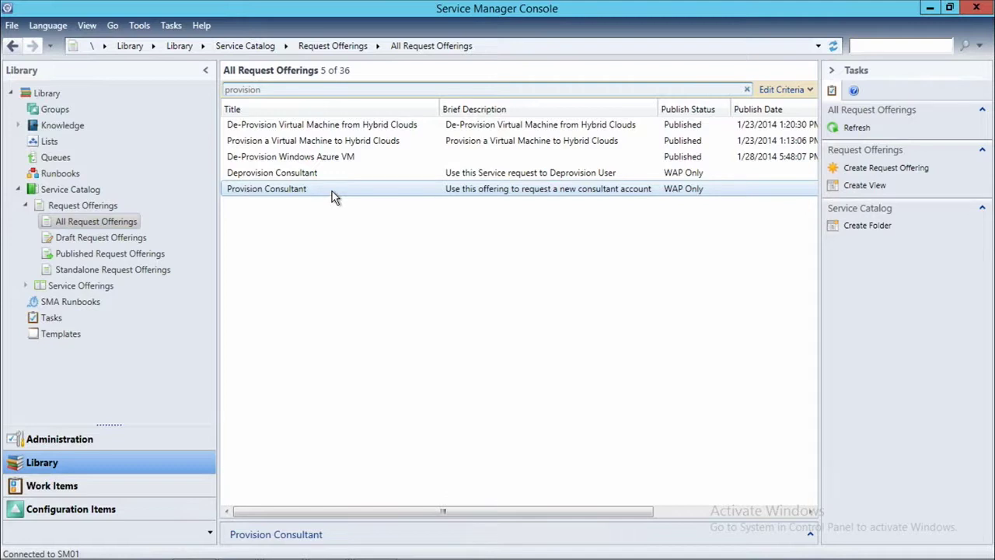
Open the Provision Consultant offering and examine its General page title and description.
double_click(288, 189)
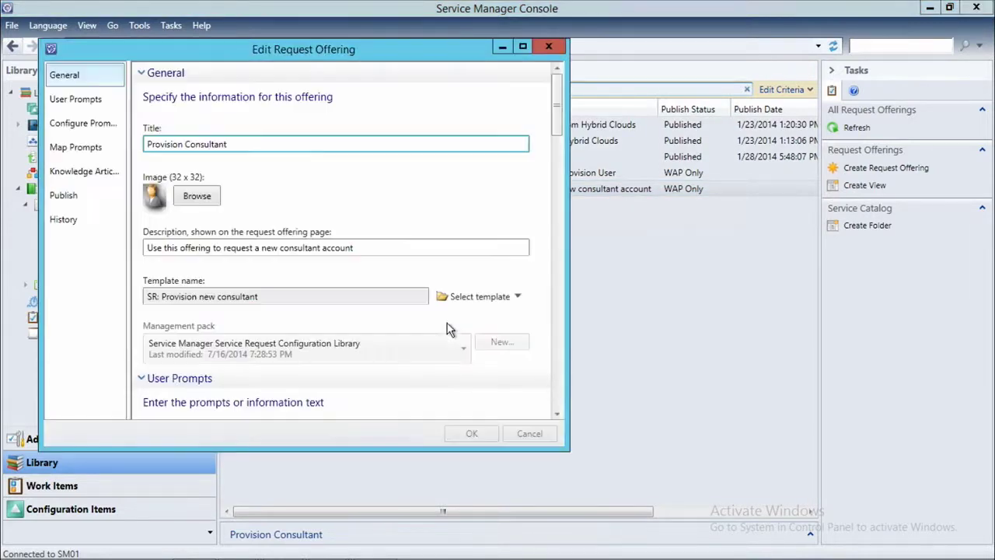
click(84, 104)
click(78, 75)
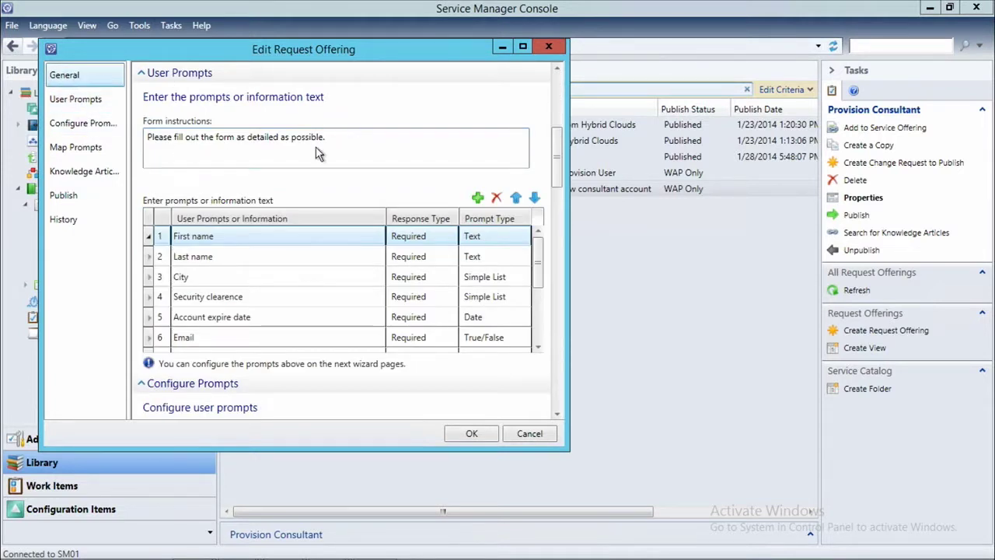
drag(160, 142, 256, 140)
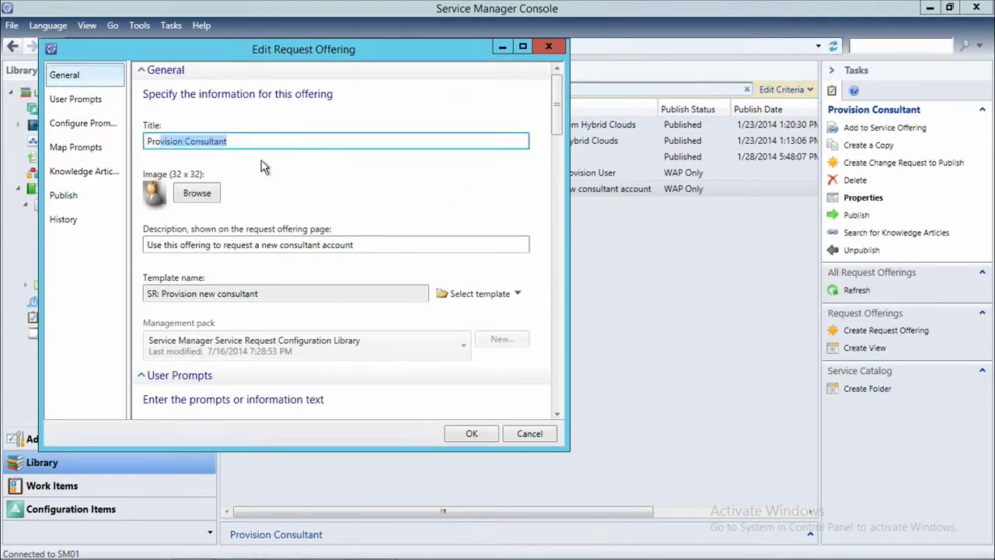
click(231, 244)
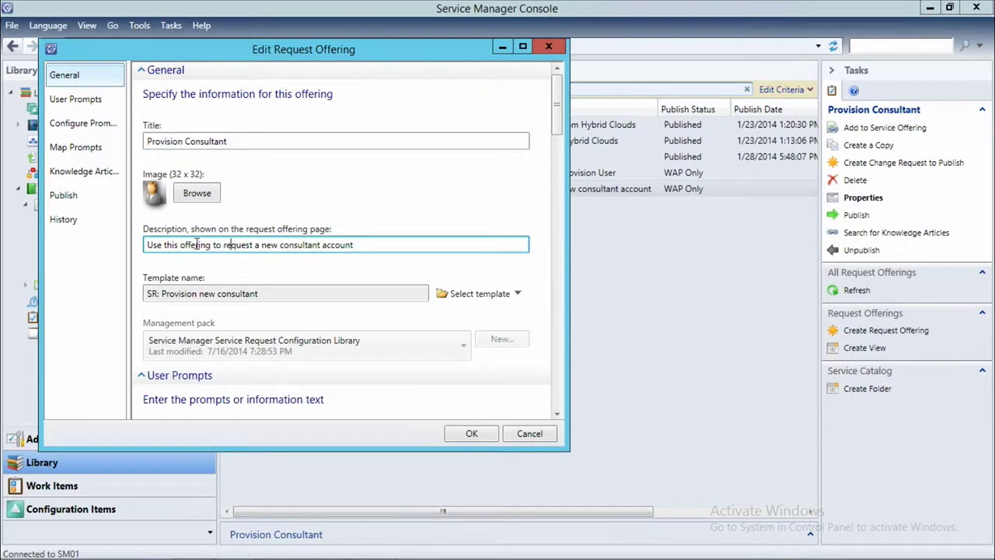
drag(225, 245, 375, 246)
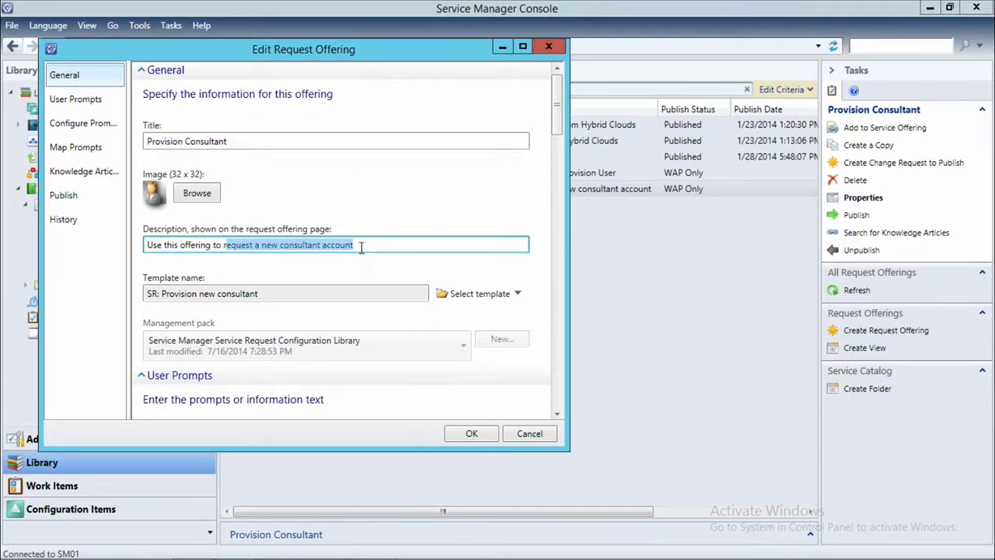
click(361, 245)
drag(364, 244, 338, 246)
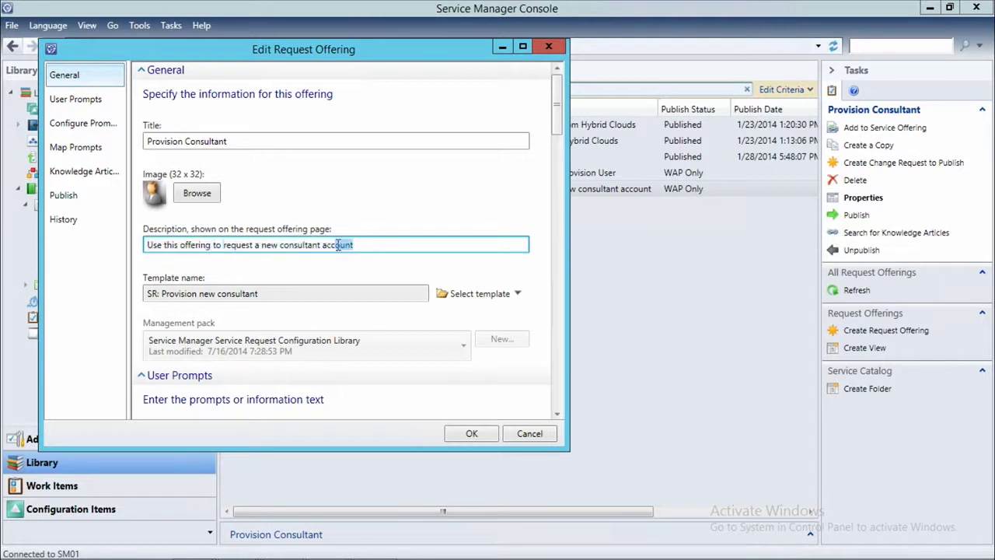
click(360, 245)
Review the user prompts, the First name prompt configuration and prompt mappings, then close unsaved.
click(85, 101)
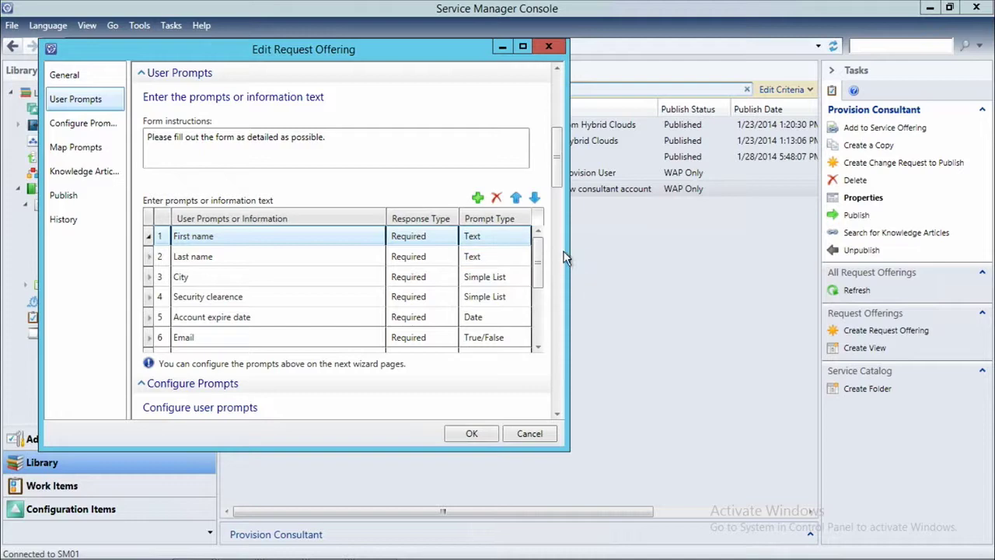
drag(560, 183, 563, 208)
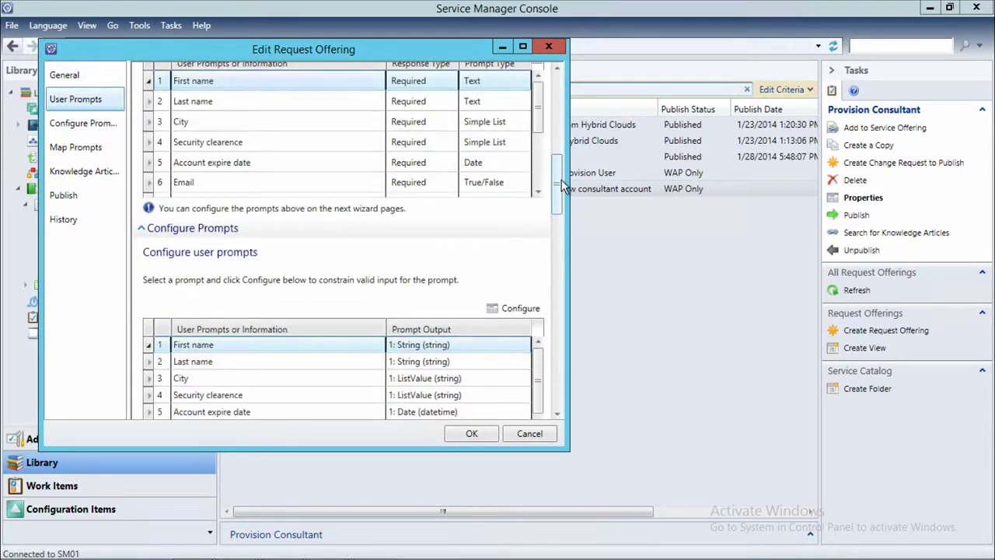
scroll(539, 140, down, 1)
scroll(540, 141, down, 1)
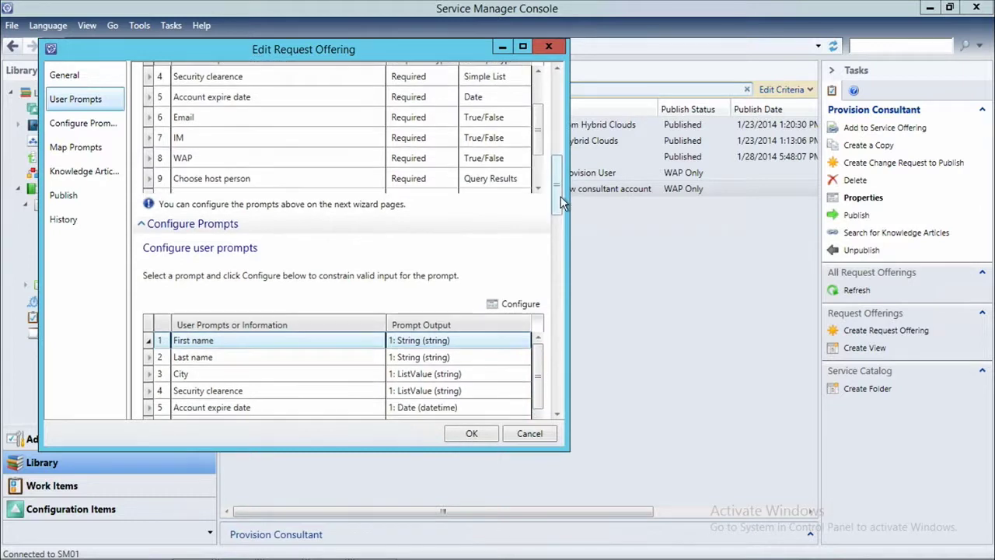
drag(563, 187, 563, 201)
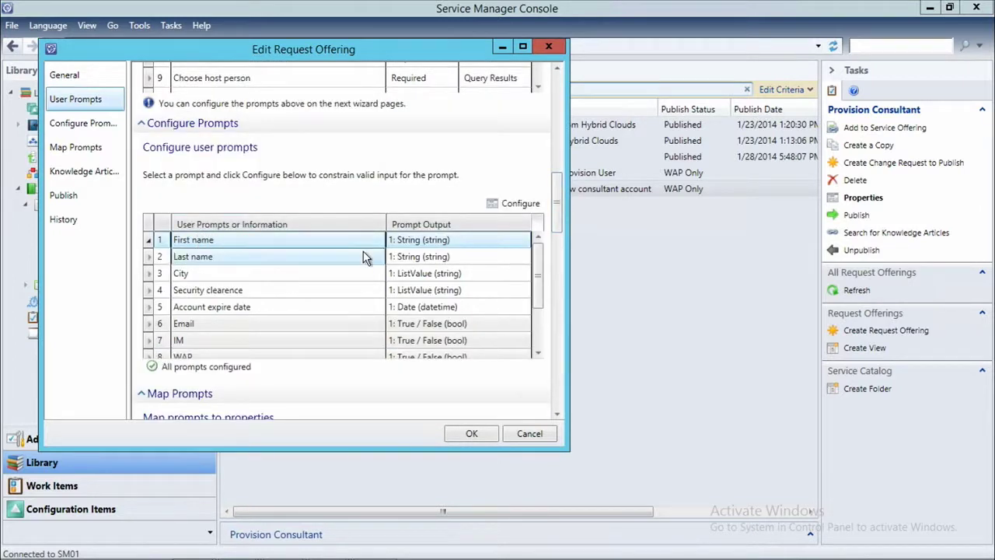
click(225, 246)
drag(555, 210, 564, 267)
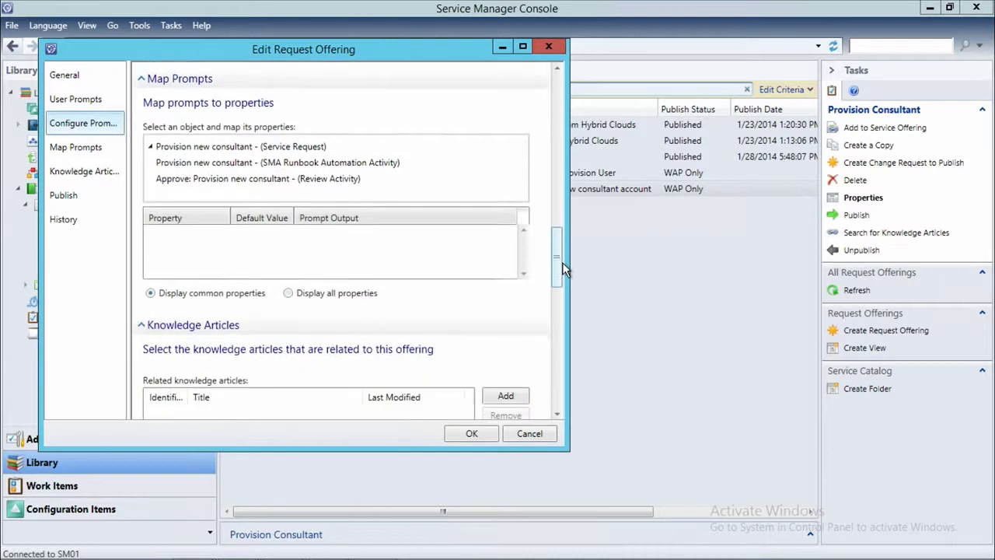
click(249, 131)
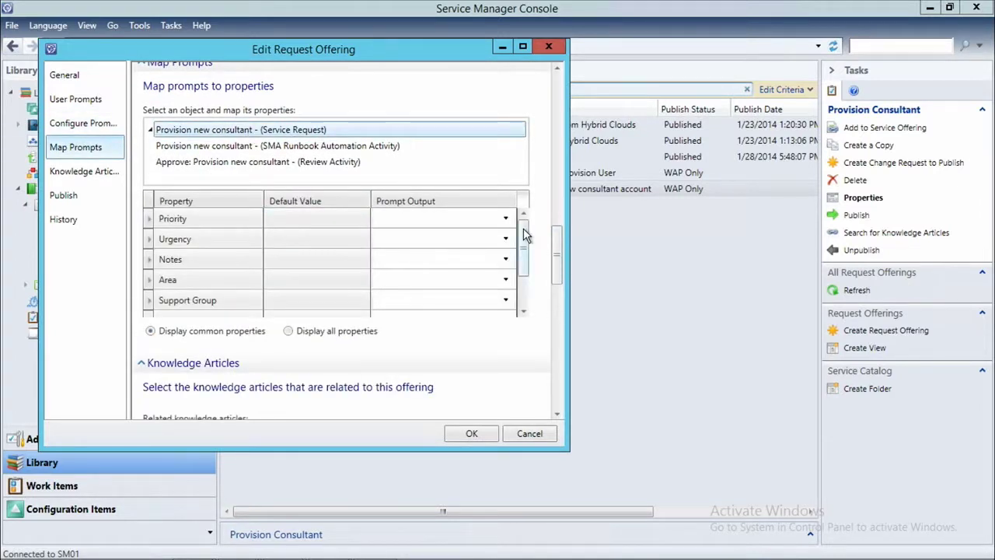
scroll(523, 234, down, 3)
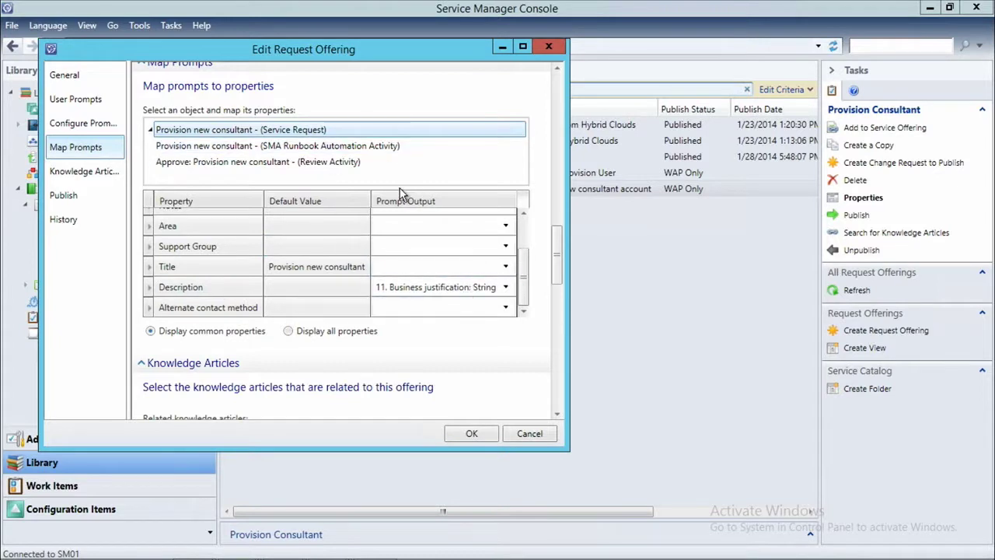
click(532, 433)
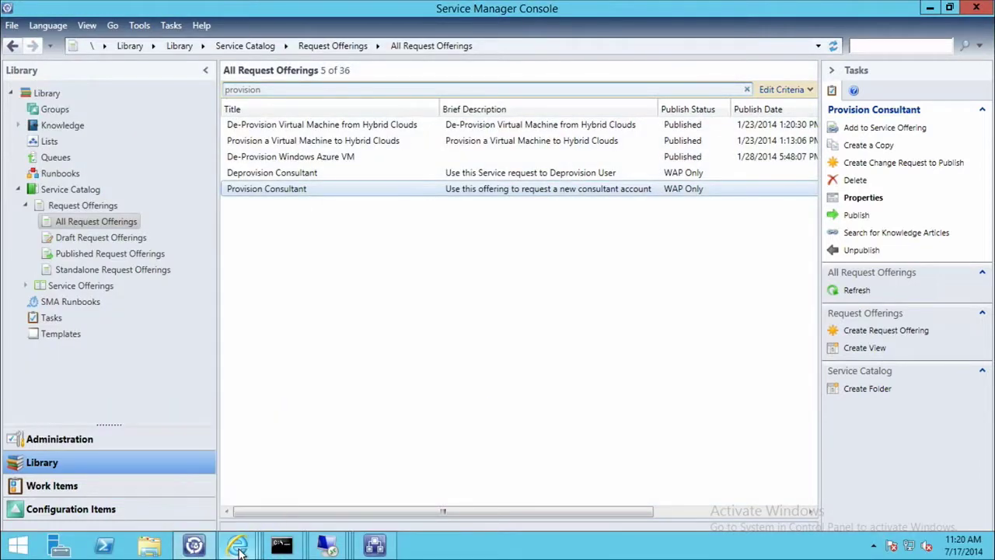
Choose the Provision Consultant offering in the portal's Choose Offering page and continue to its form.
mouse_move(237, 544)
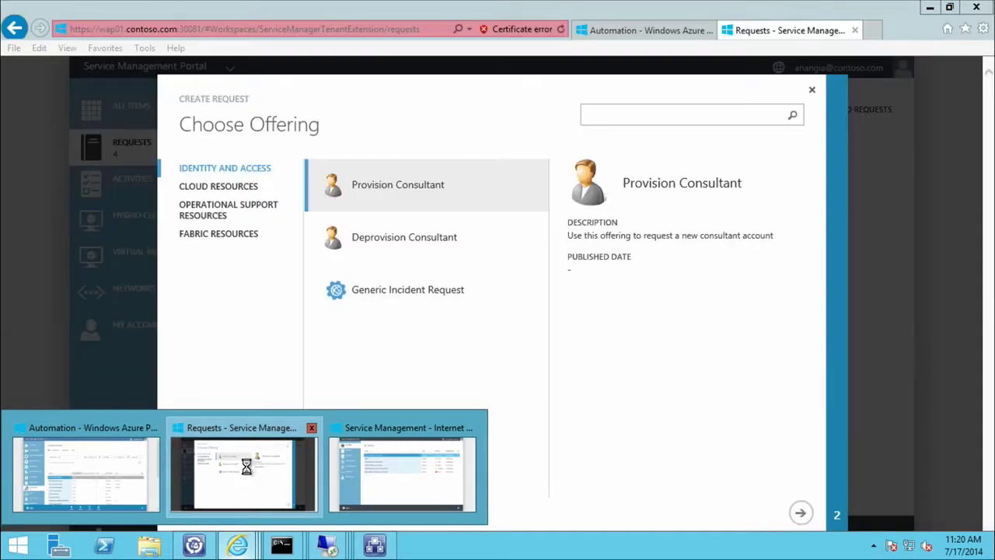
click(245, 467)
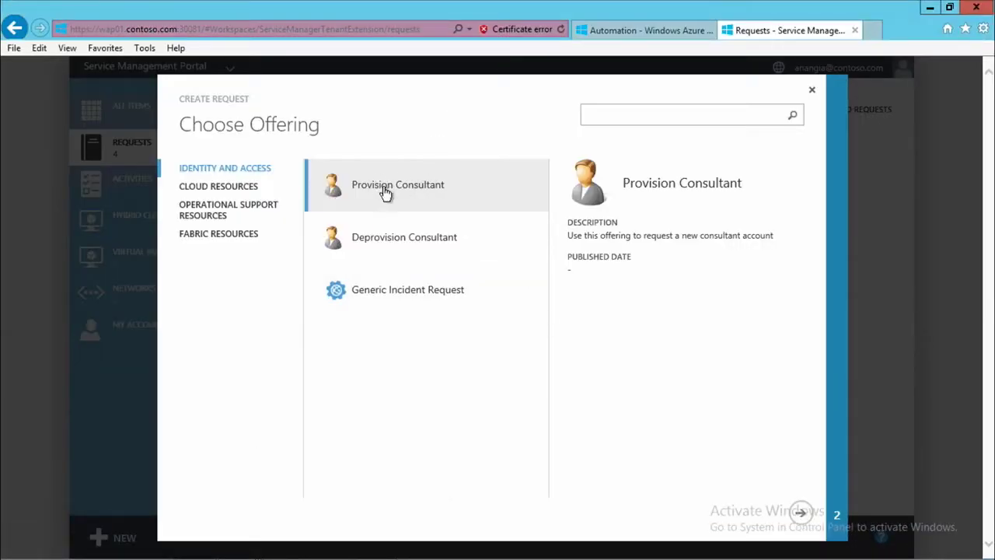
click(797, 512)
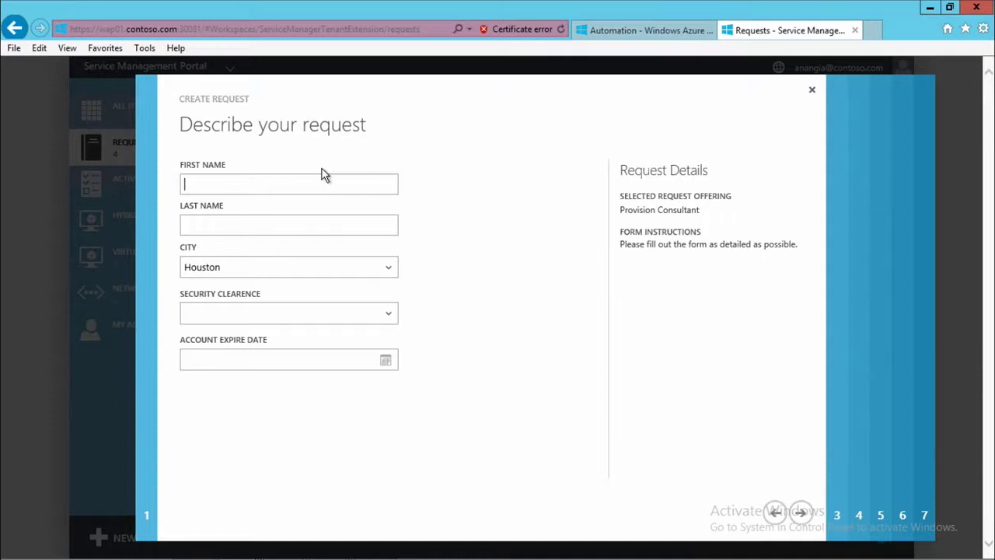
Enter the consultant's first and last name, city Seattle and security clearance Top Secret.
text(Jance)
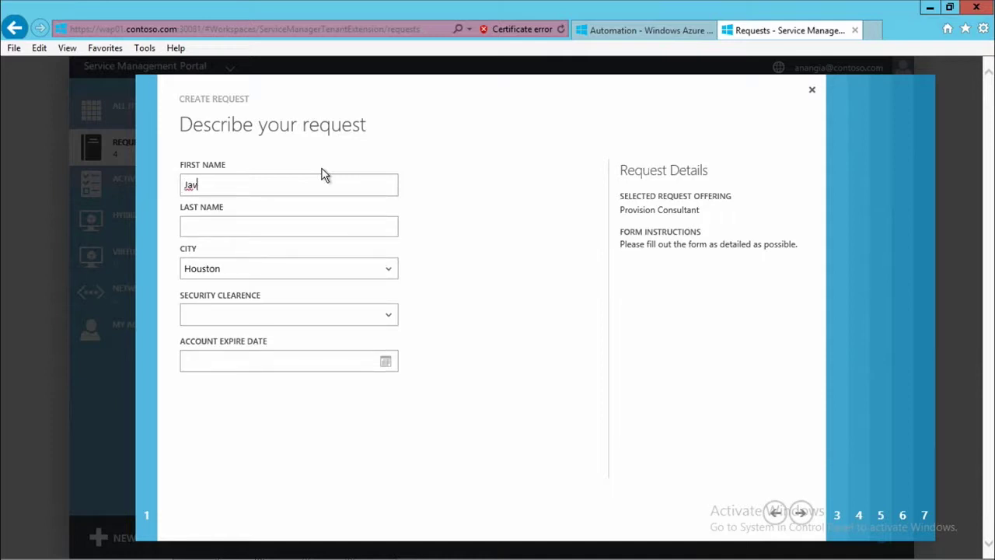
click(225, 224)
text(Doe)
click(381, 273)
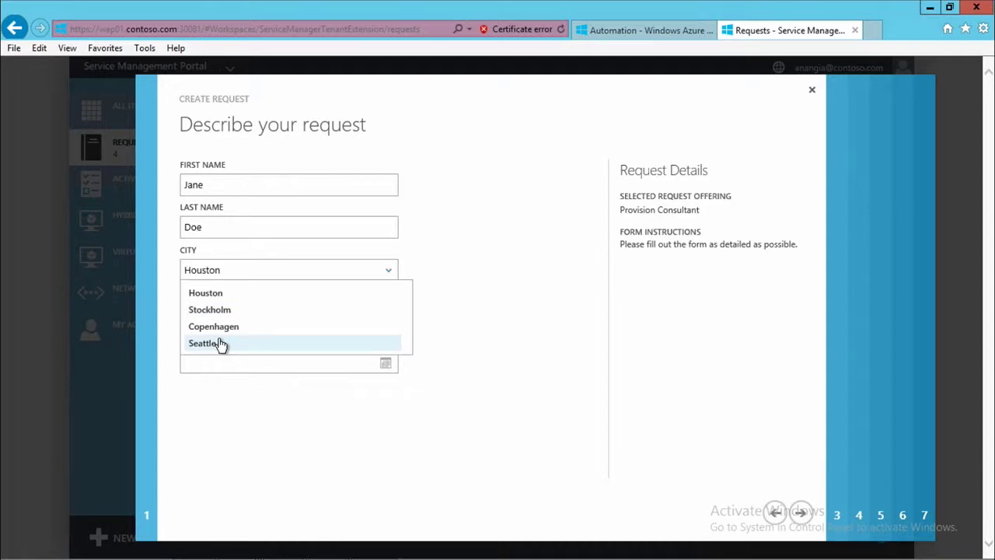
click(220, 344)
click(391, 318)
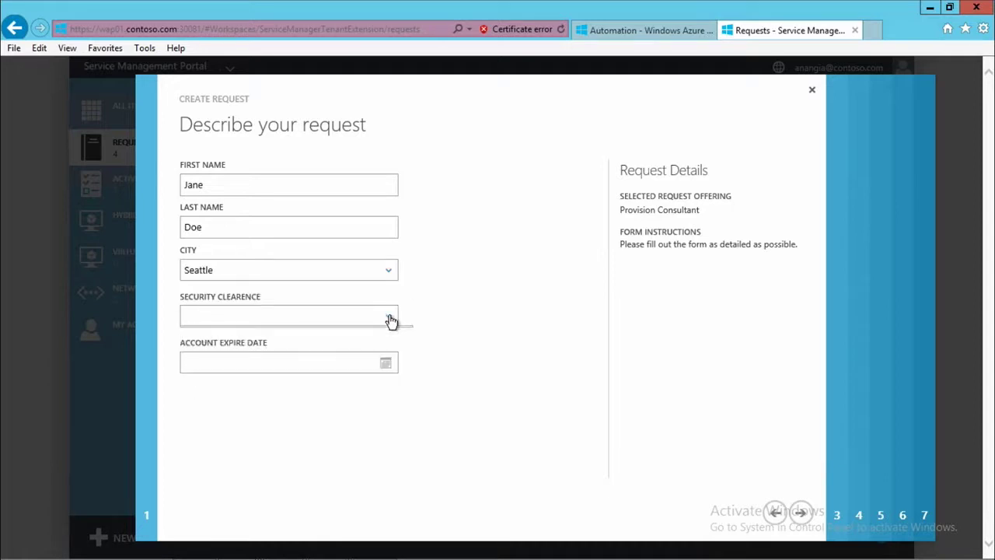
click(390, 321)
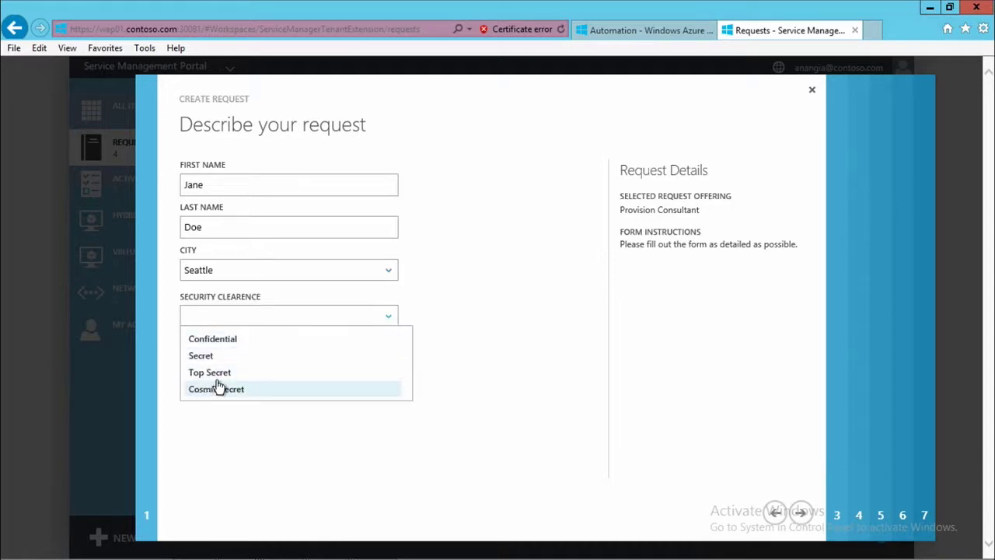
click(220, 379)
click(387, 321)
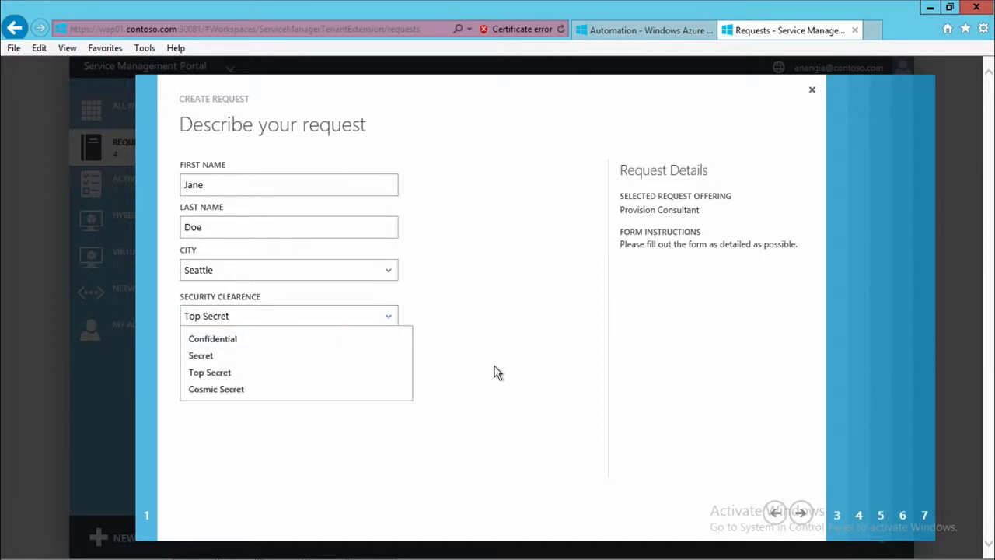
click(493, 368)
Set the account expiry date to 9/30/2014 and advance to the request's next page.
click(386, 364)
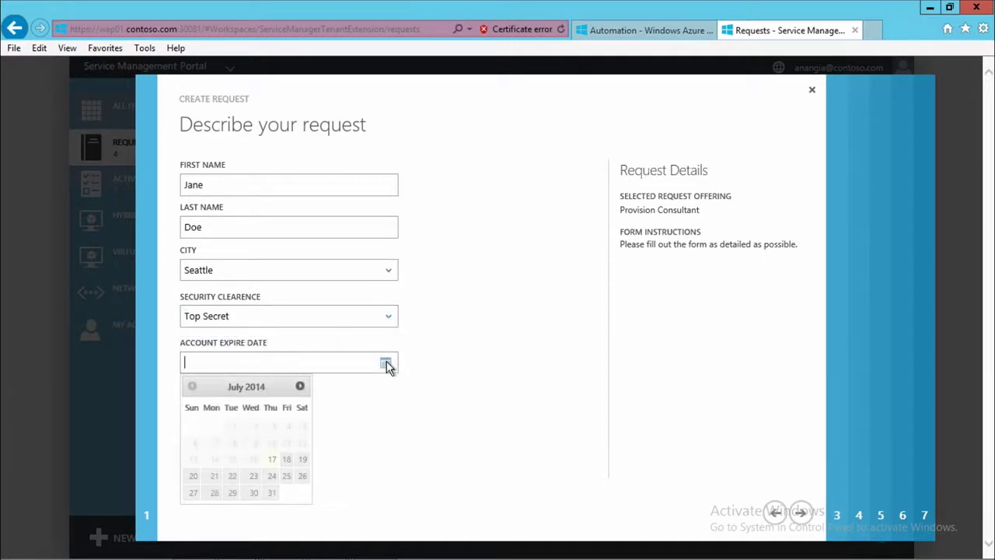
click(300, 386)
click(299, 386)
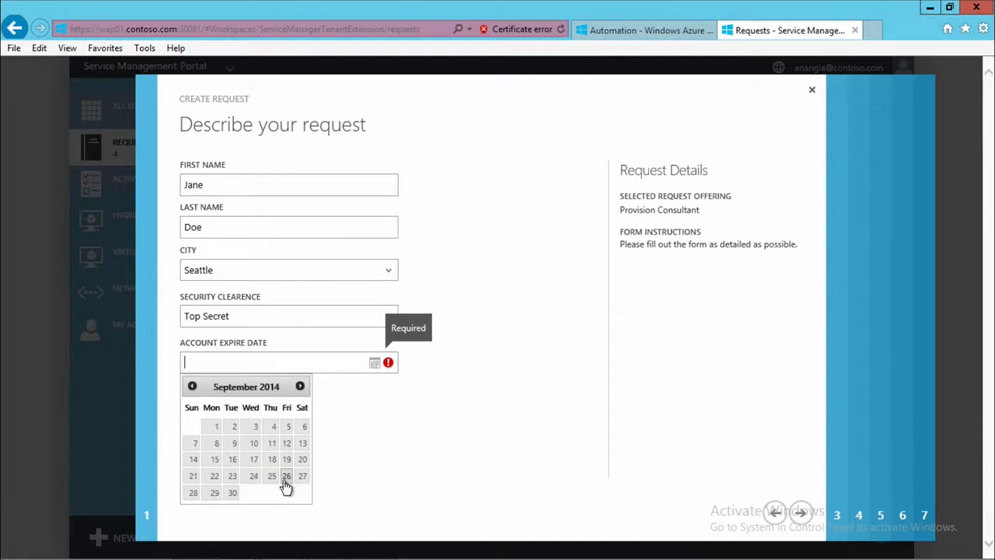
click(236, 494)
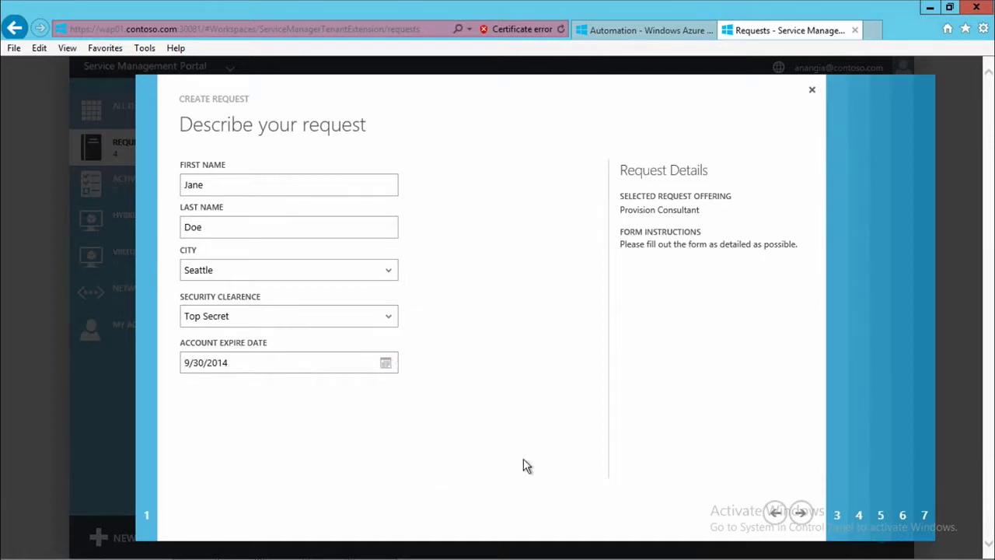
click(808, 524)
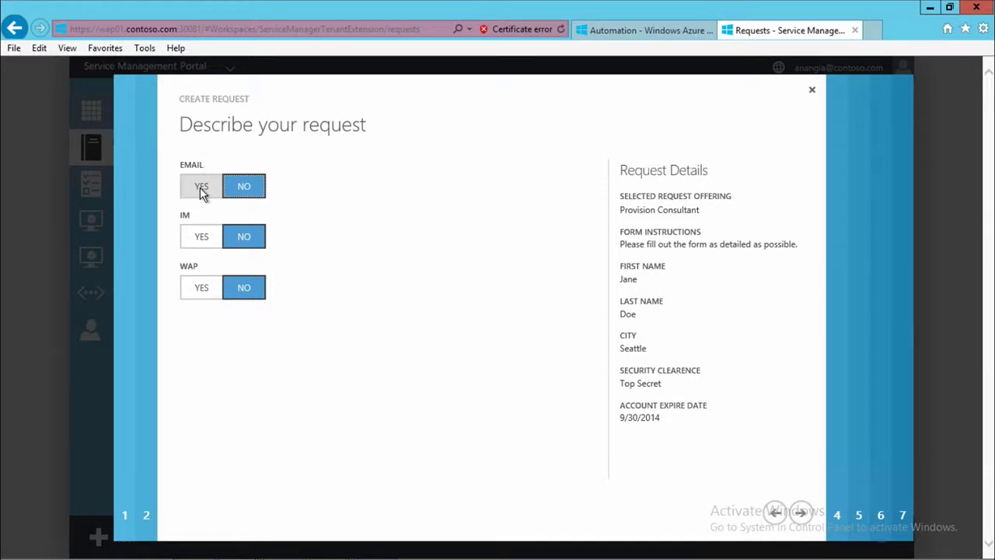
Turn on email, IM and WAP access for the consultant.
click(201, 190)
click(200, 236)
click(196, 289)
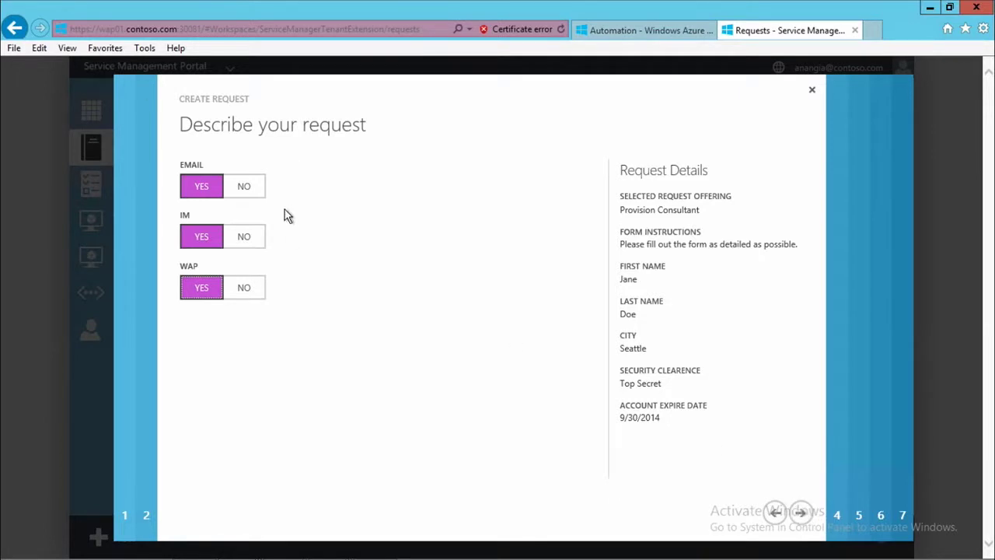
click(799, 512)
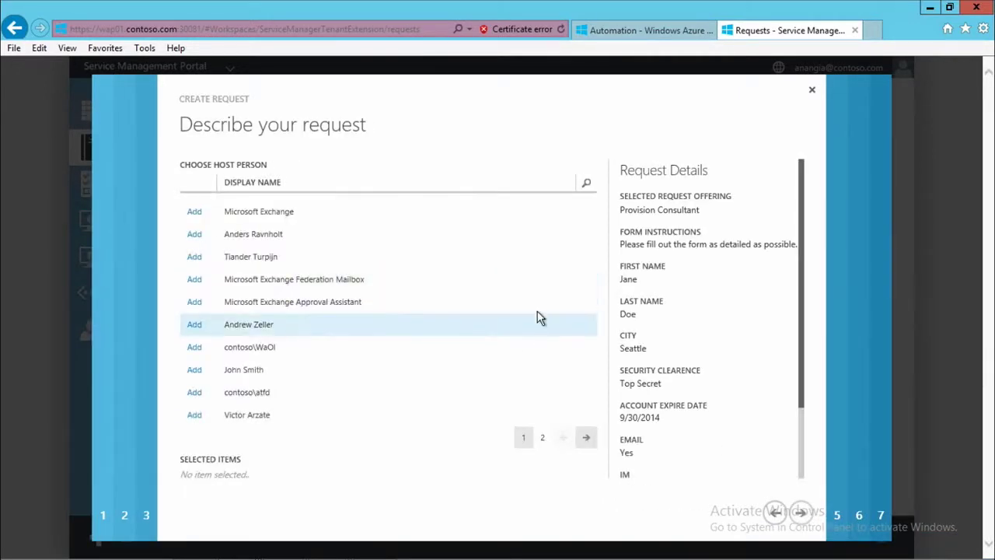
Choose the host person and add the HybridClouds project to the request.
click(194, 234)
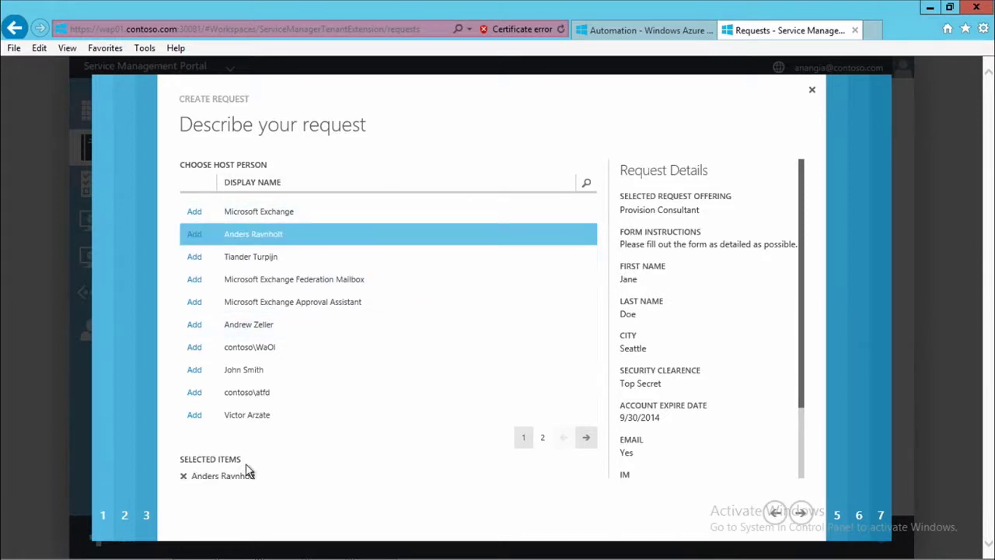
click(804, 517)
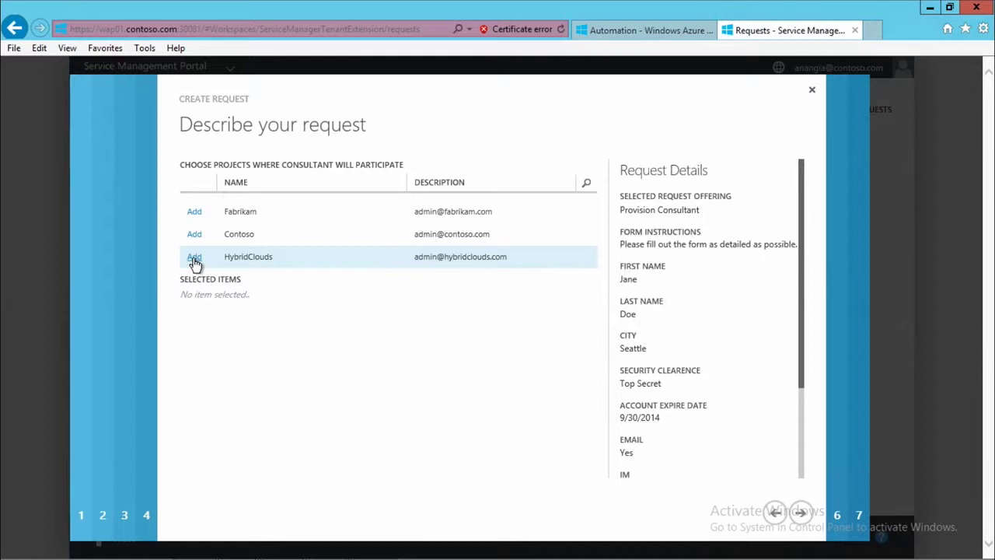
click(195, 258)
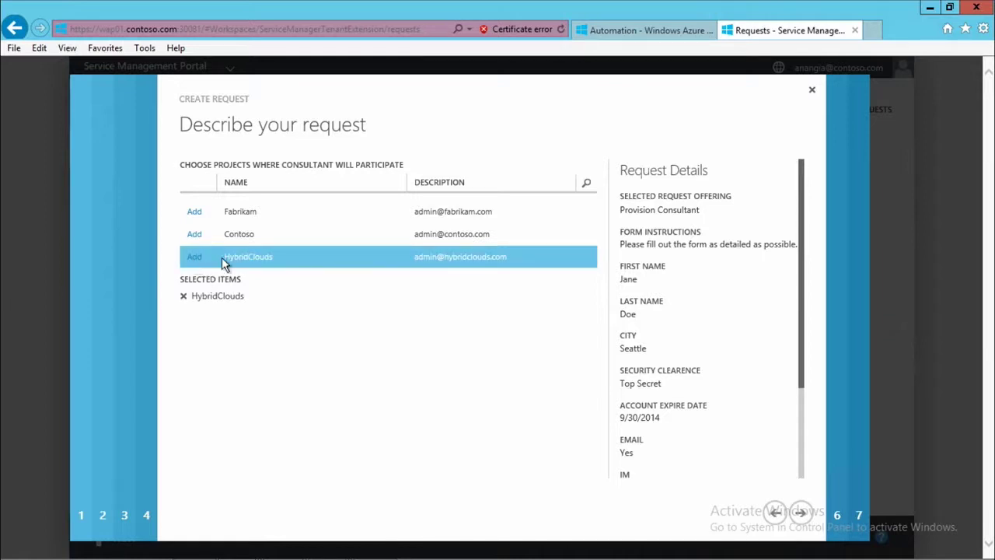
double_click(210, 295)
click(285, 328)
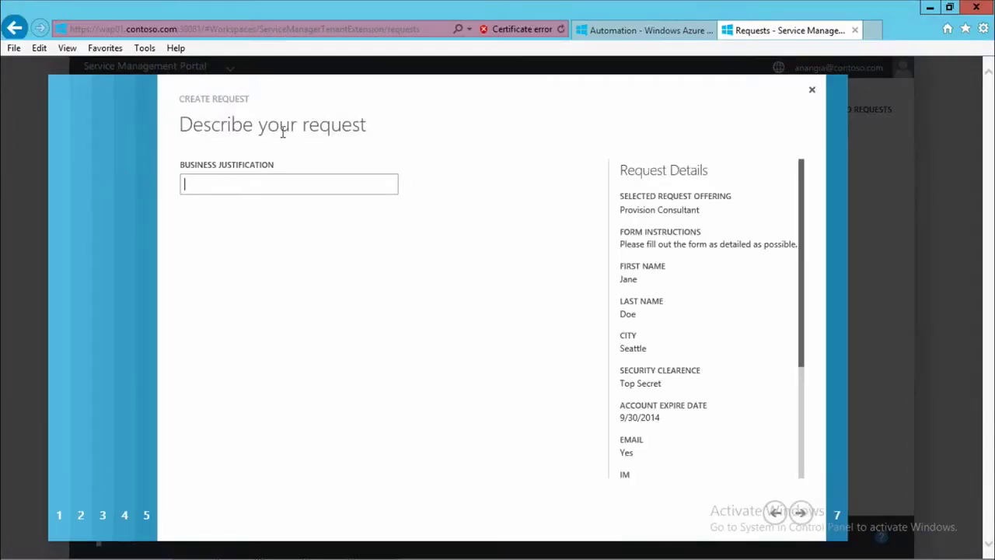
Justify the request with 'Please provision new consultant.' and submit it as SR762.
text(P)
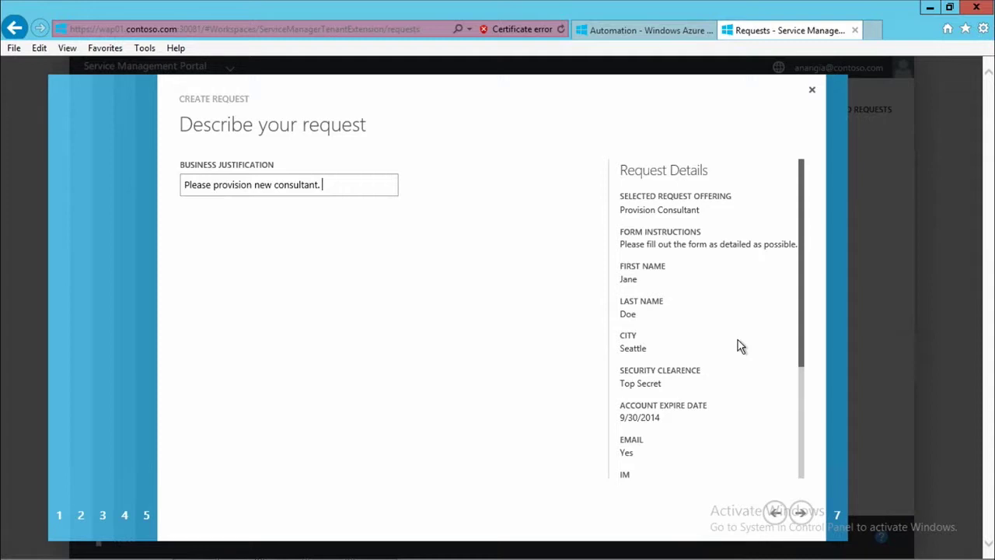
click(806, 523)
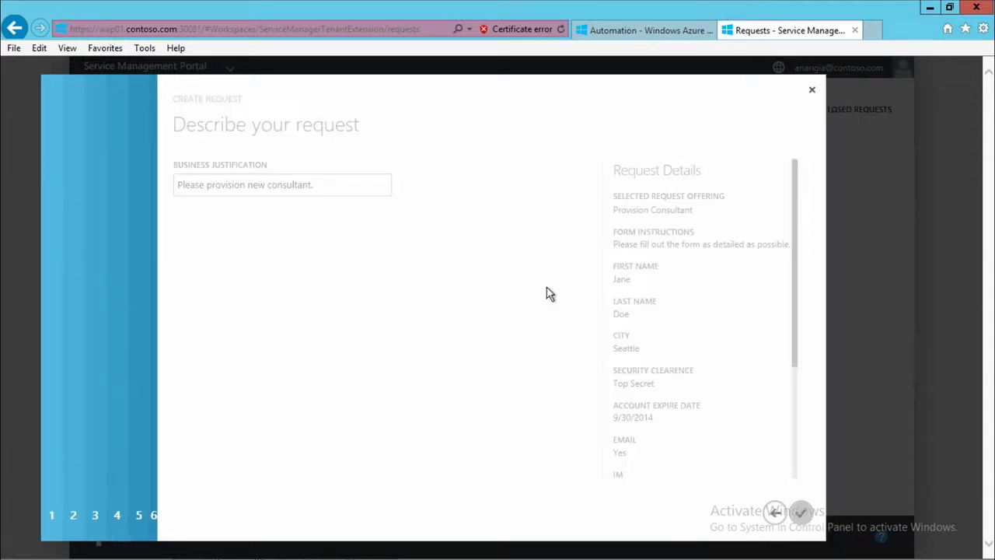
click(803, 517)
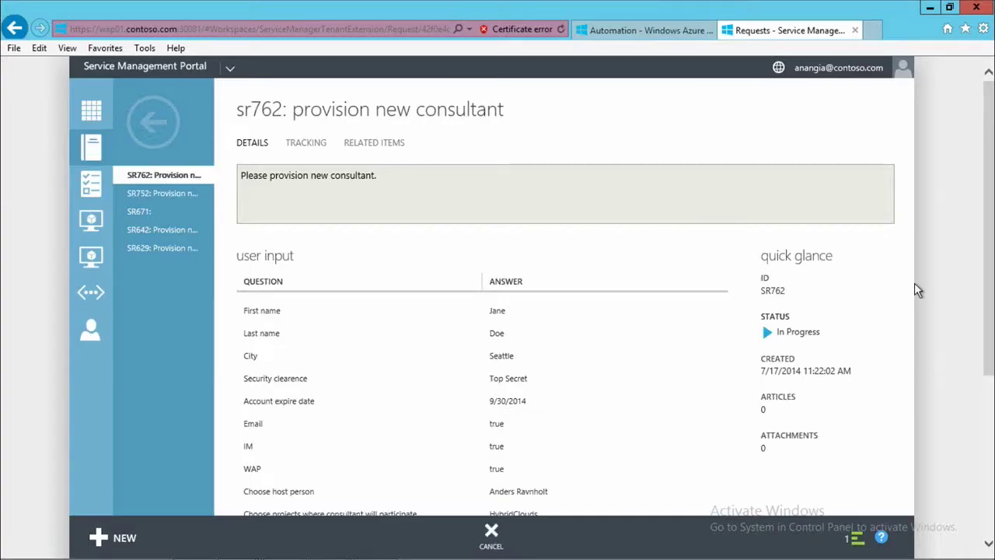
Review SR762's pending approval and provisioning activities, then return to Service Manager Console.
scroll(989, 226, down, 1)
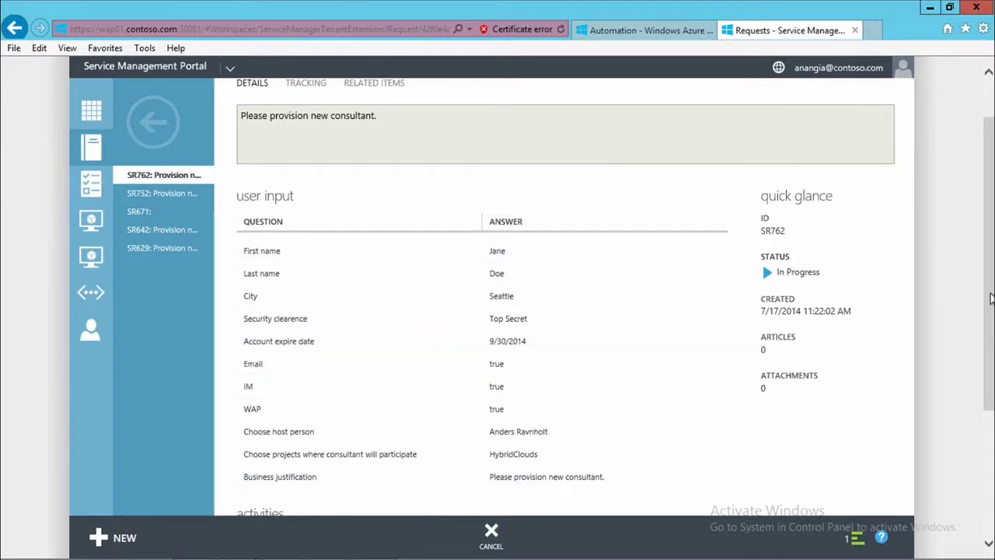
scroll(991, 365, down, 2)
scroll(992, 379, down, 2)
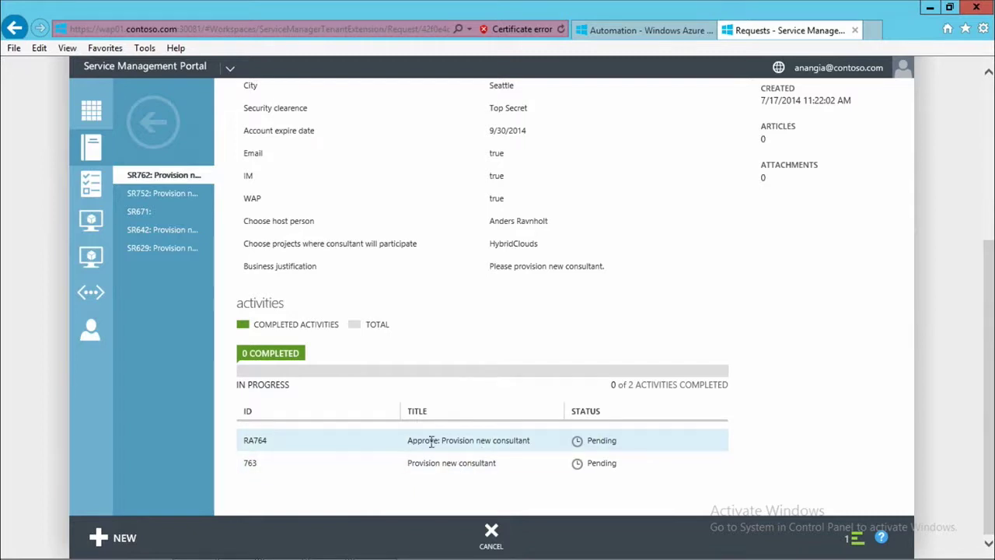
drag(443, 440, 526, 445)
drag(445, 443, 531, 443)
click(469, 455)
drag(443, 462, 503, 461)
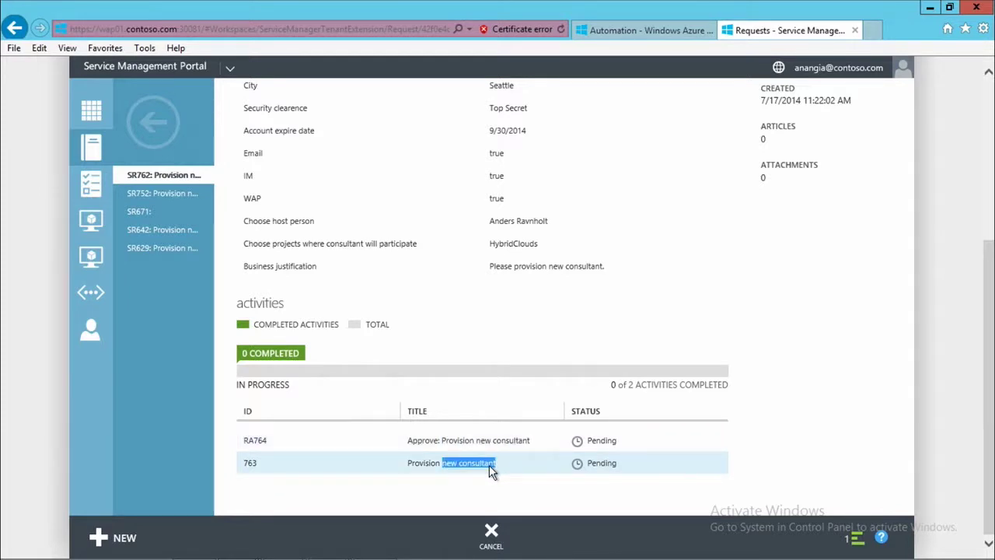
mouse_move(243, 549)
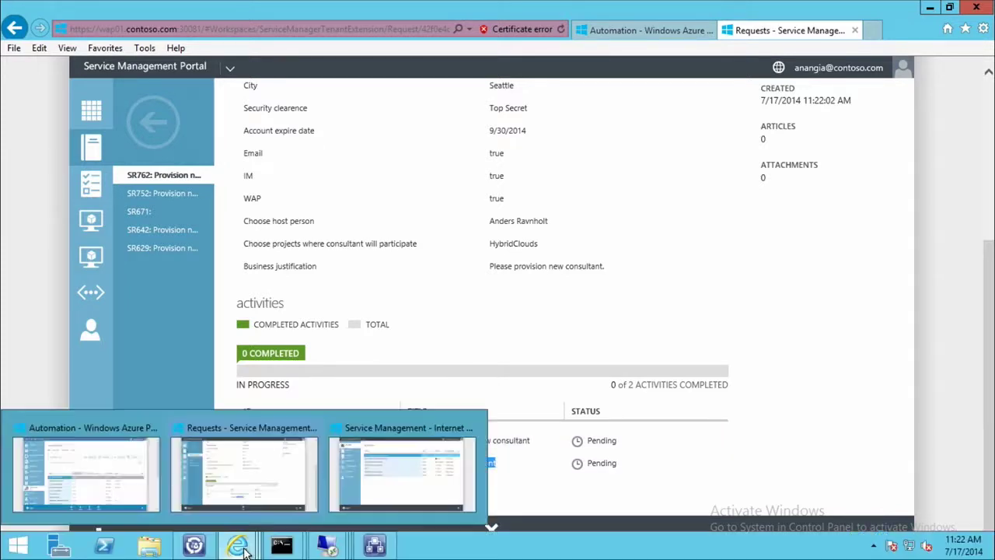
click(198, 547)
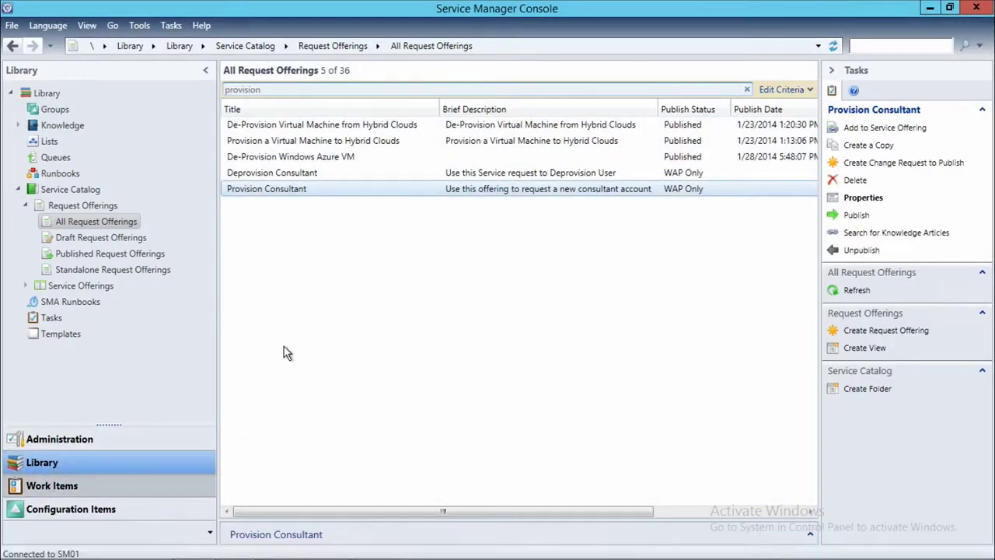
Find SR762 'Provision new consultant' under All Open Service Requests in Work Items.
click(58, 490)
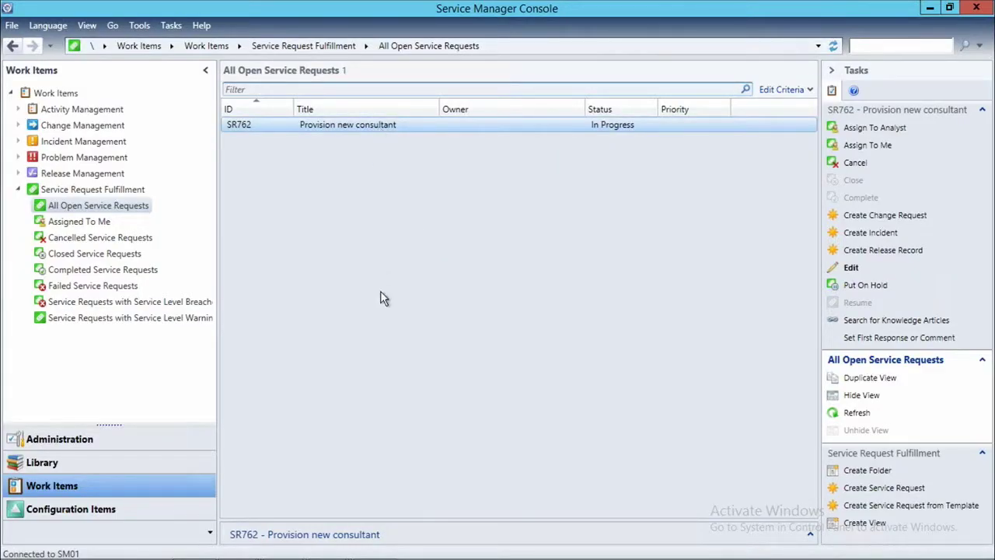
click(356, 126)
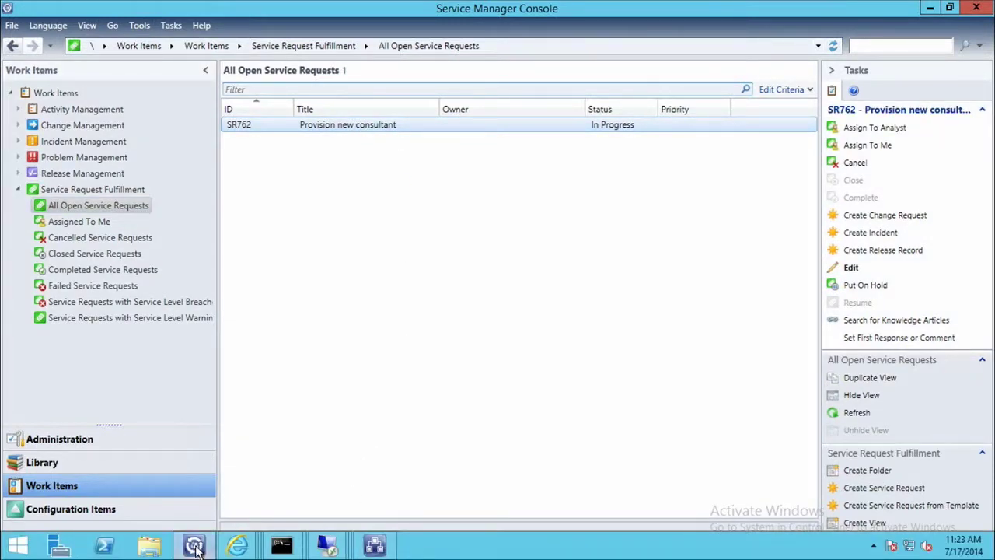
mouse_move(235, 547)
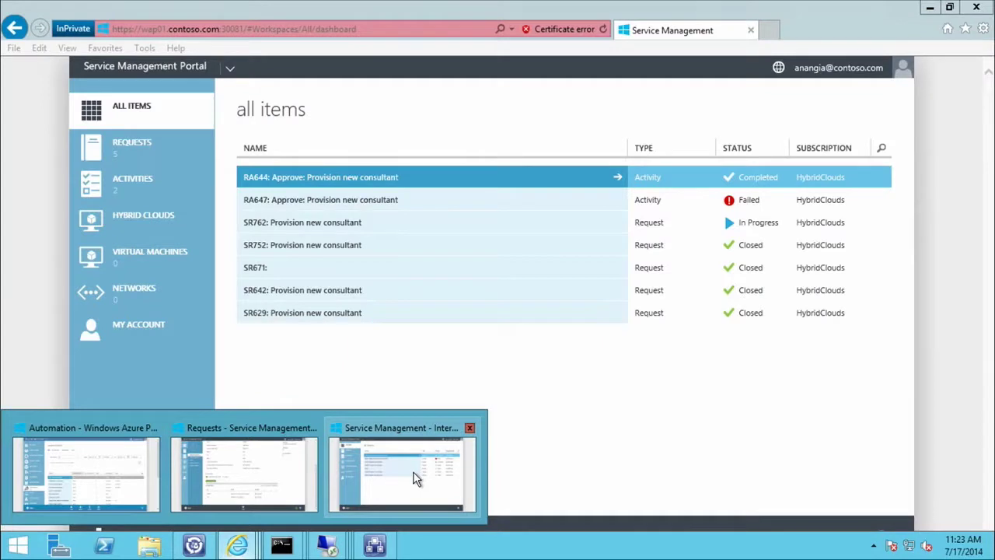
Sign out of the requester's account in the Service Management Portal.
click(412, 477)
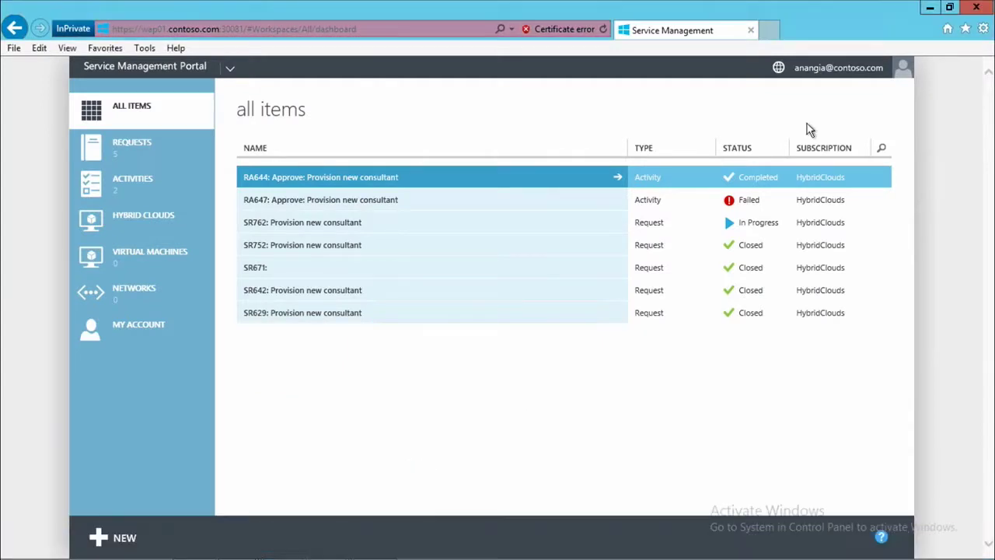
click(831, 75)
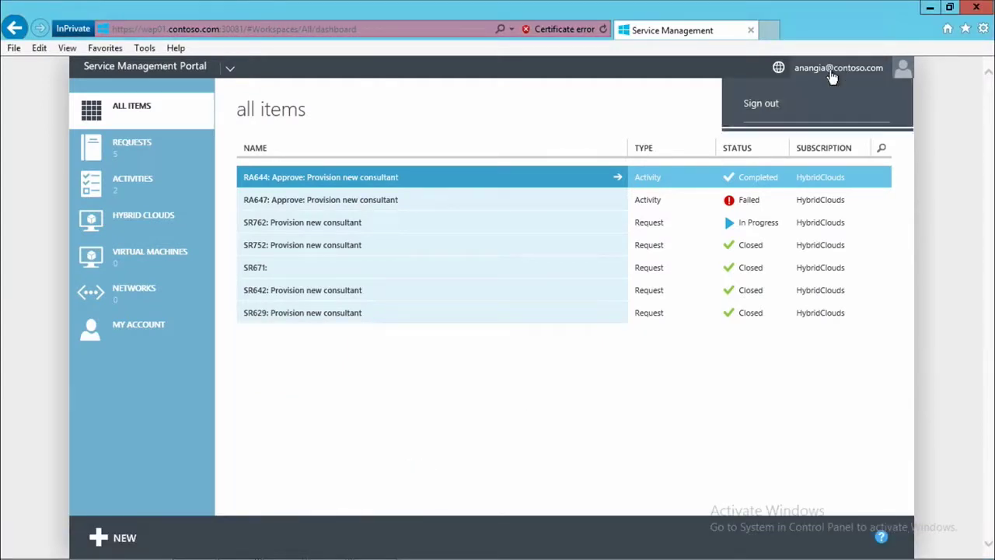
click(762, 104)
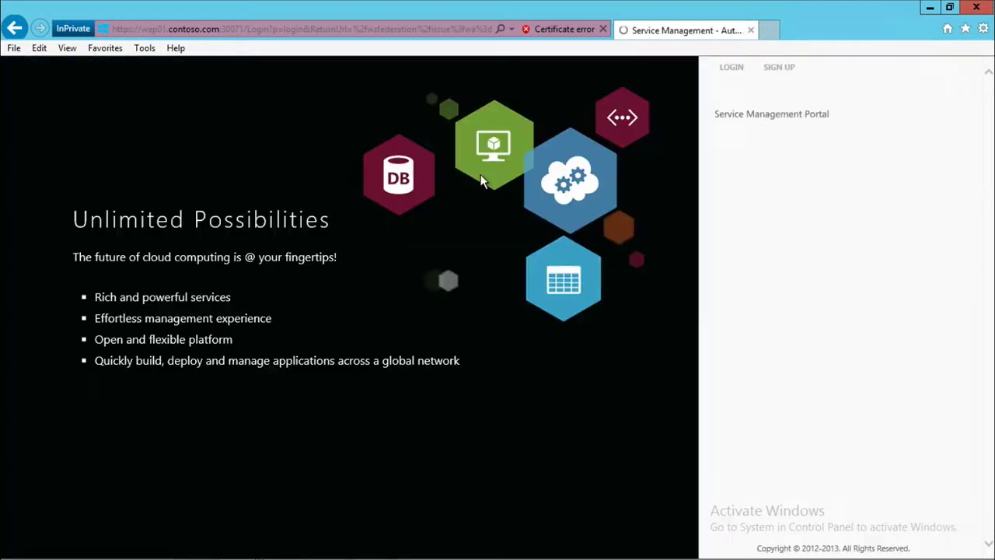
Log in with the approver's e-mail address and password.
click(759, 199)
text(jmith)
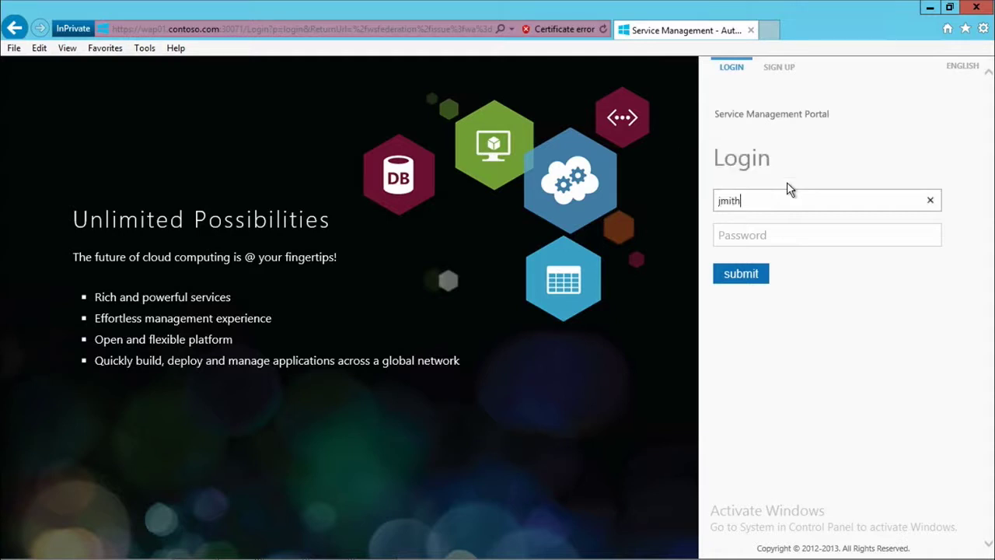
key(BackSpace)
key(BackSpace)
key(BackSpace)
key(Tab)
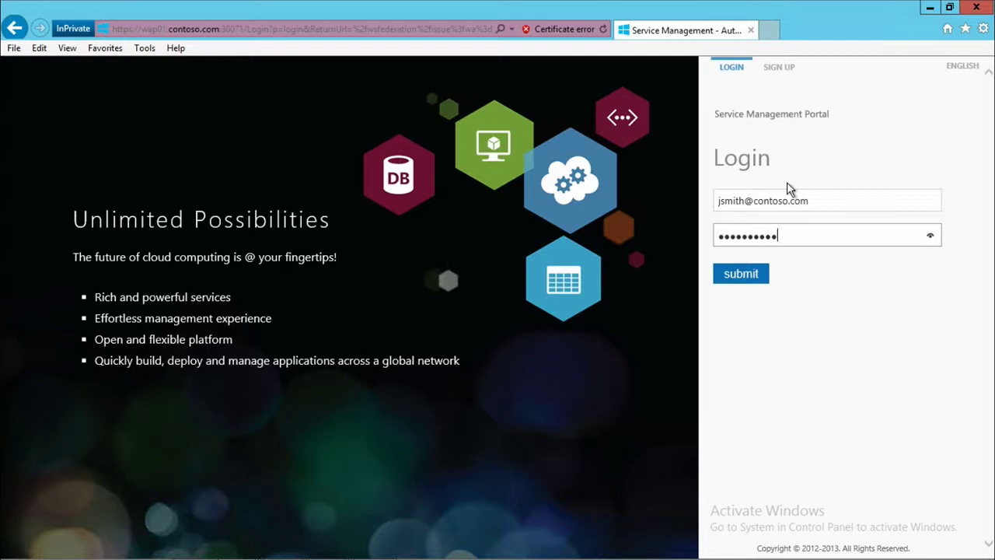
key(Return)
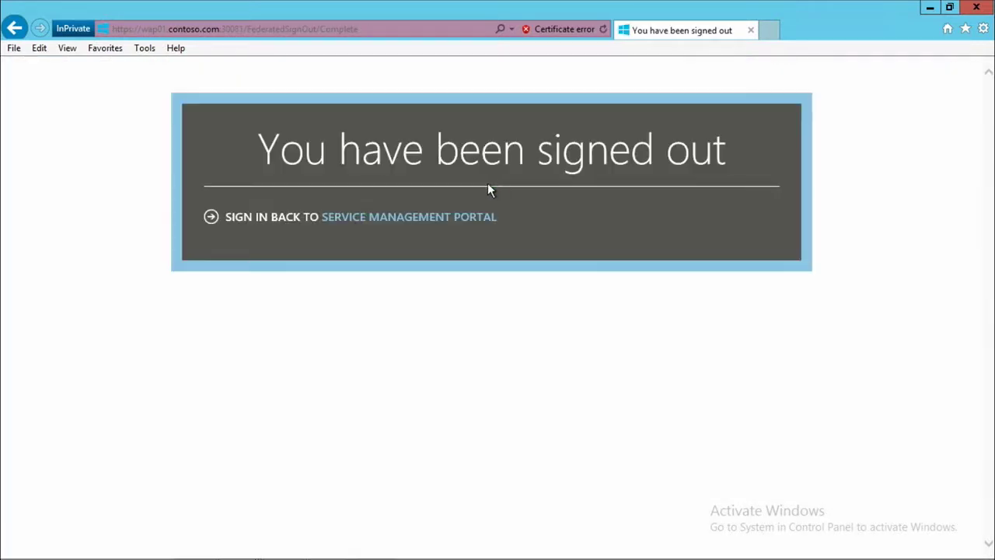
Return to the portal sign-in through the Service Management Portal link.
click(376, 220)
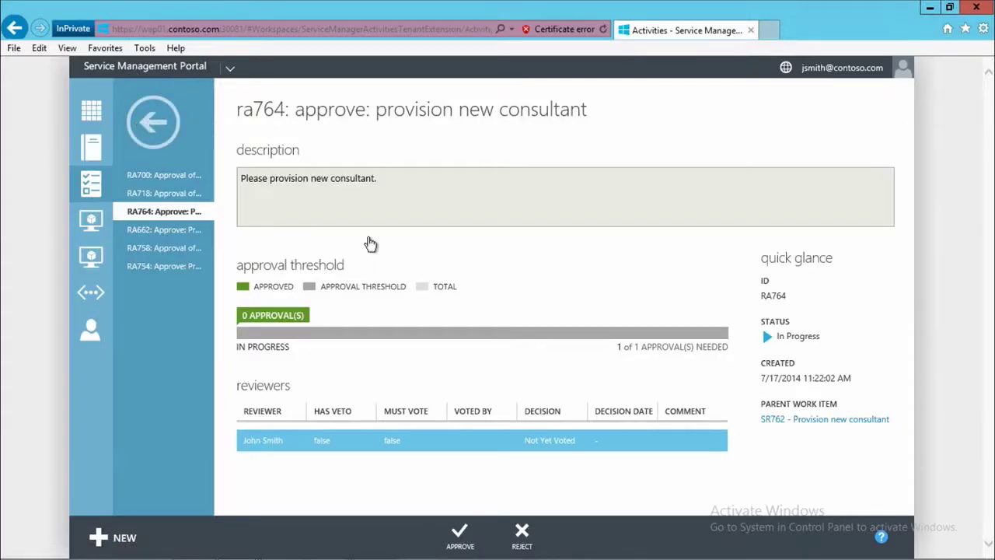
Hide completed activities, open RA764, and view its parent request SR762.
click(164, 101)
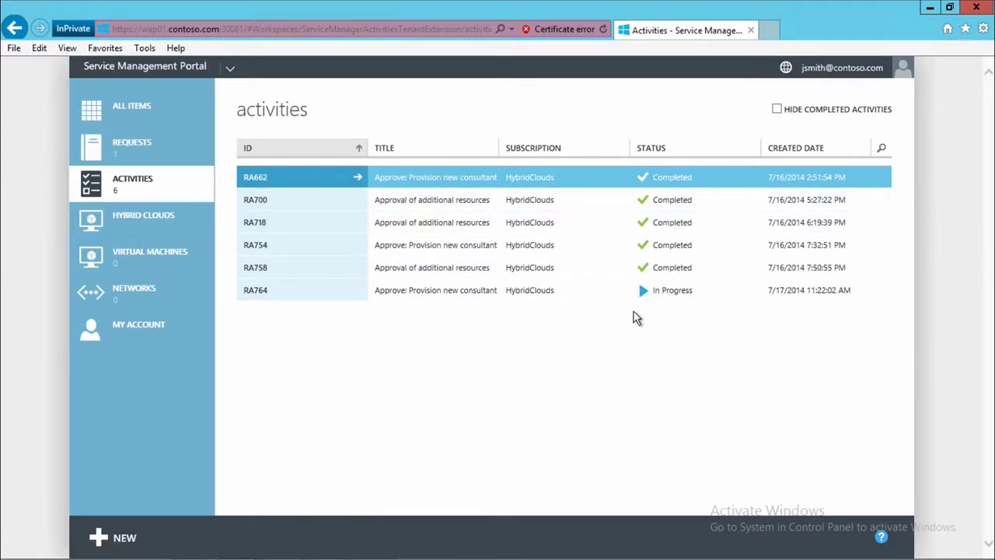
click(777, 110)
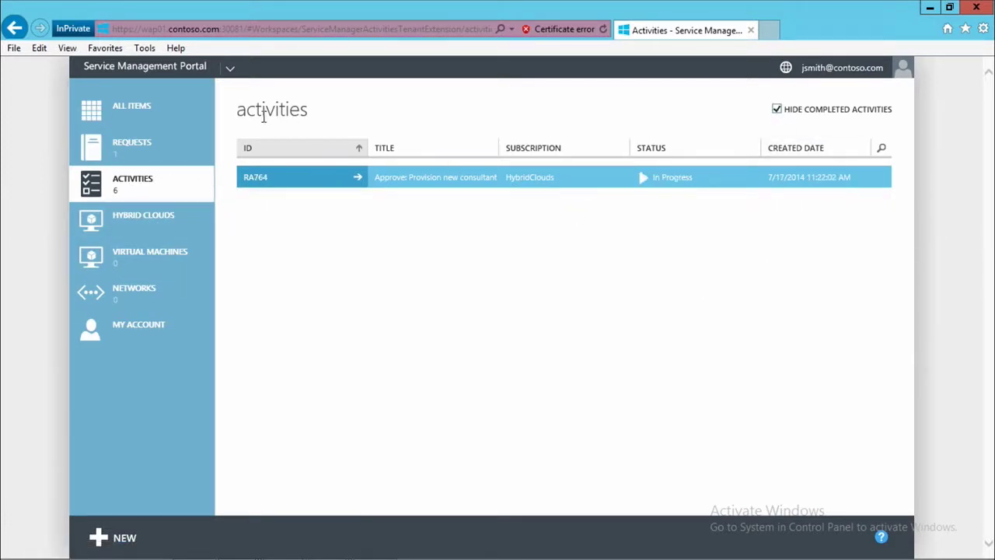
click(359, 185)
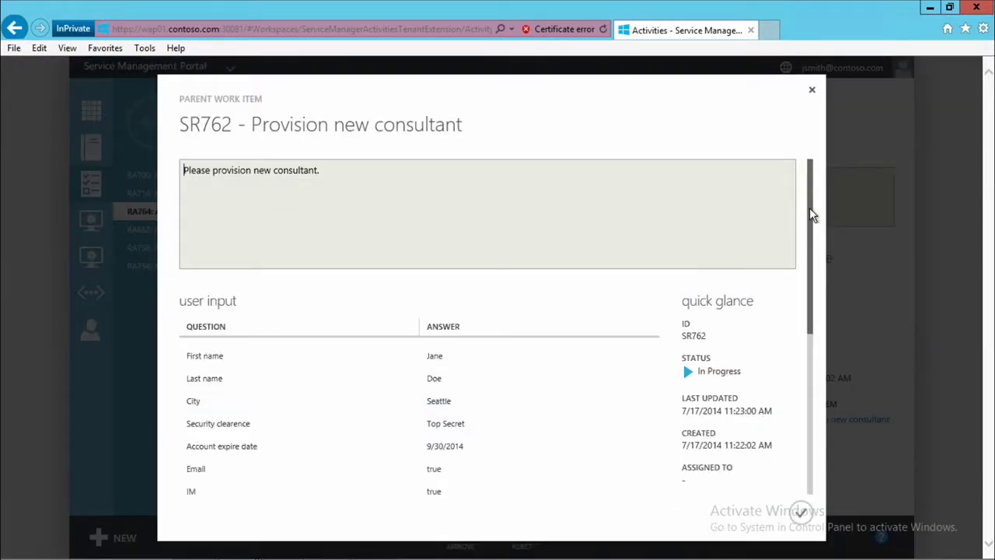
drag(808, 213, 808, 324)
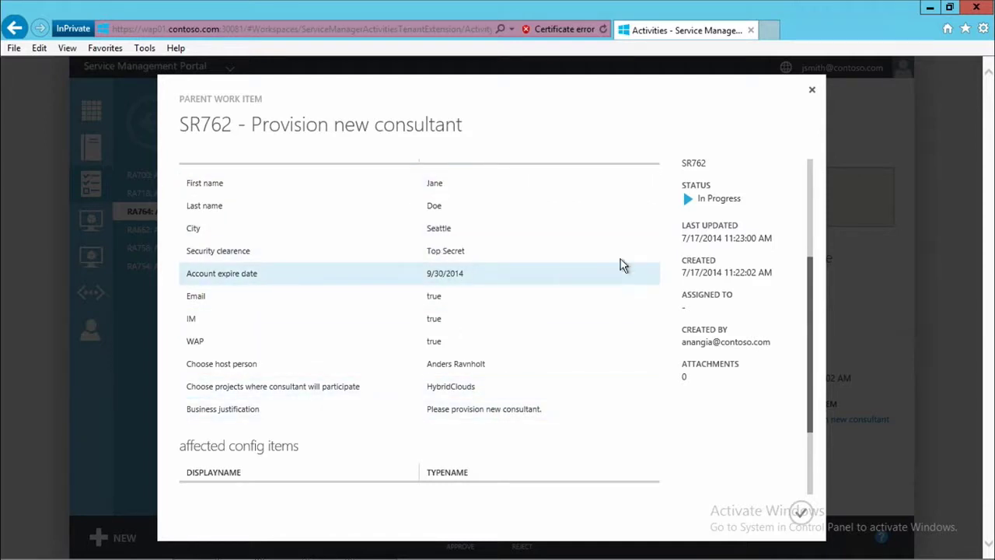
Approve the 'Provision new consultant' activity RA764 with the comment OK.
click(813, 94)
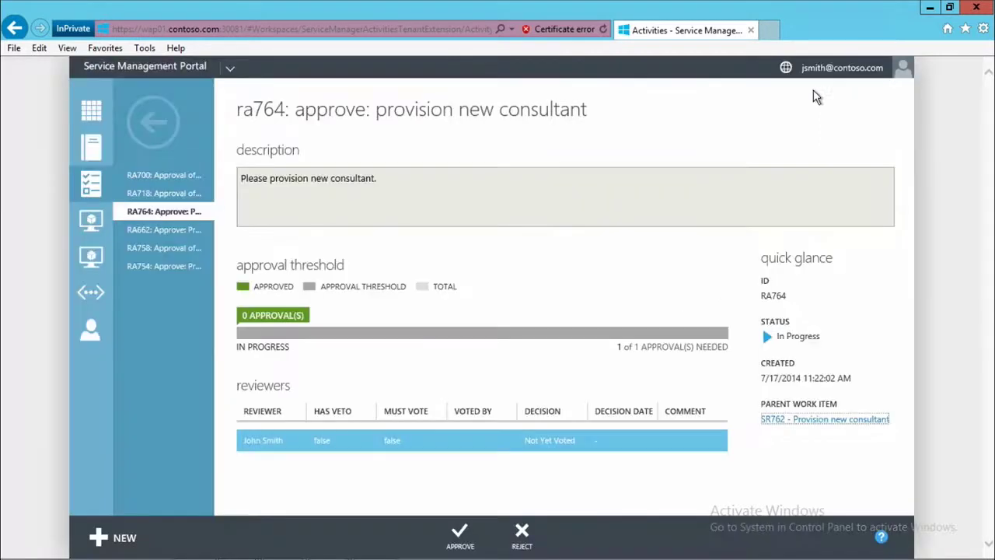
click(465, 535)
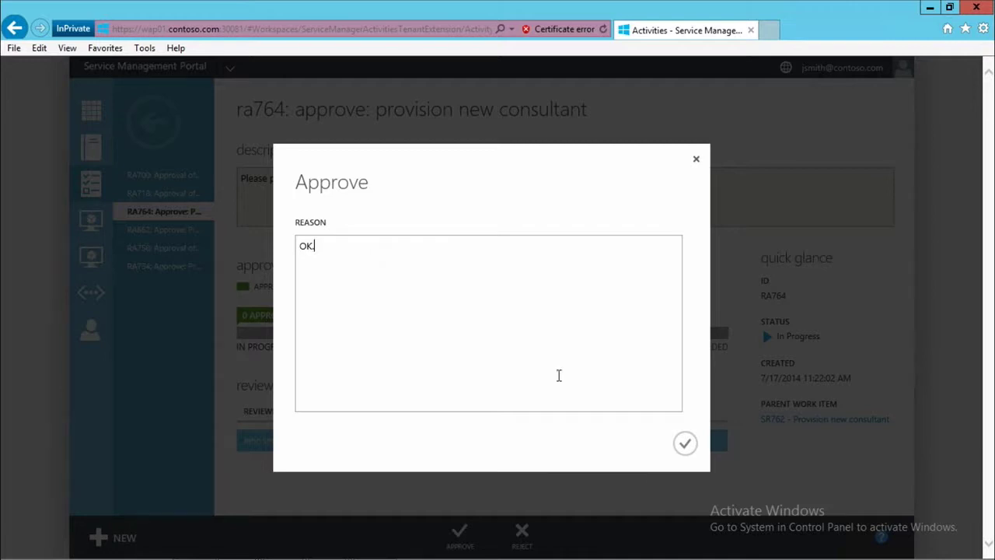
click(687, 453)
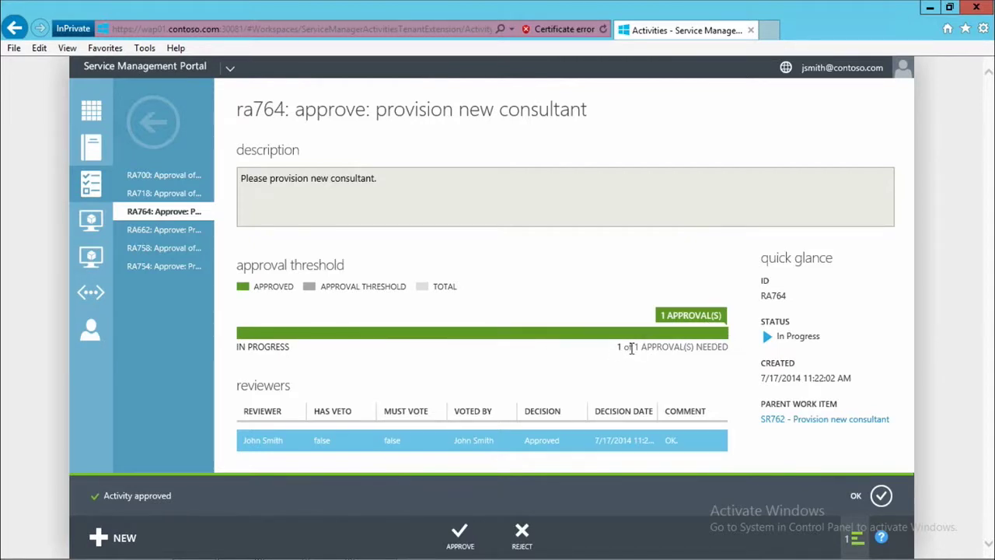
drag(621, 347, 694, 347)
click(692, 350)
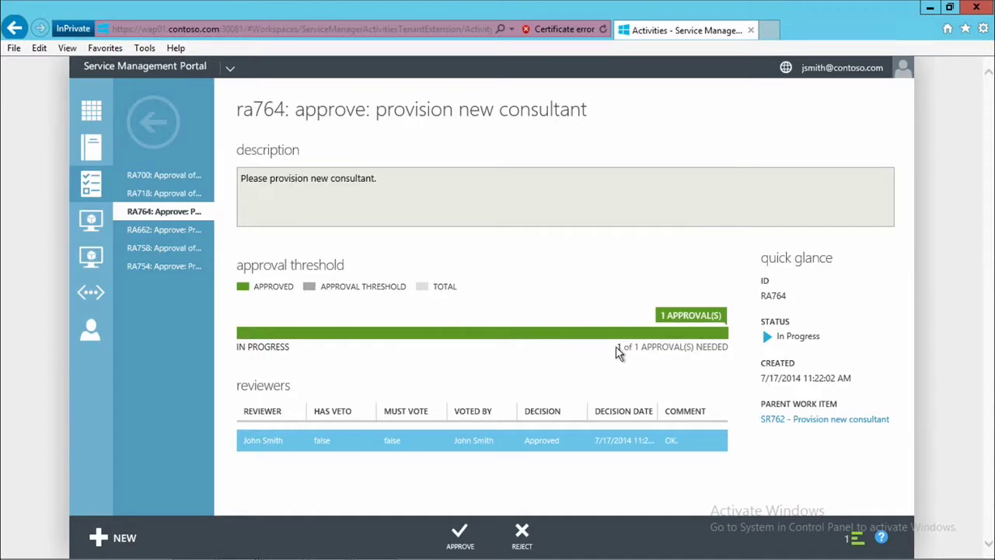
Reload the SR762 consultant request page to get its updated status.
click(151, 122)
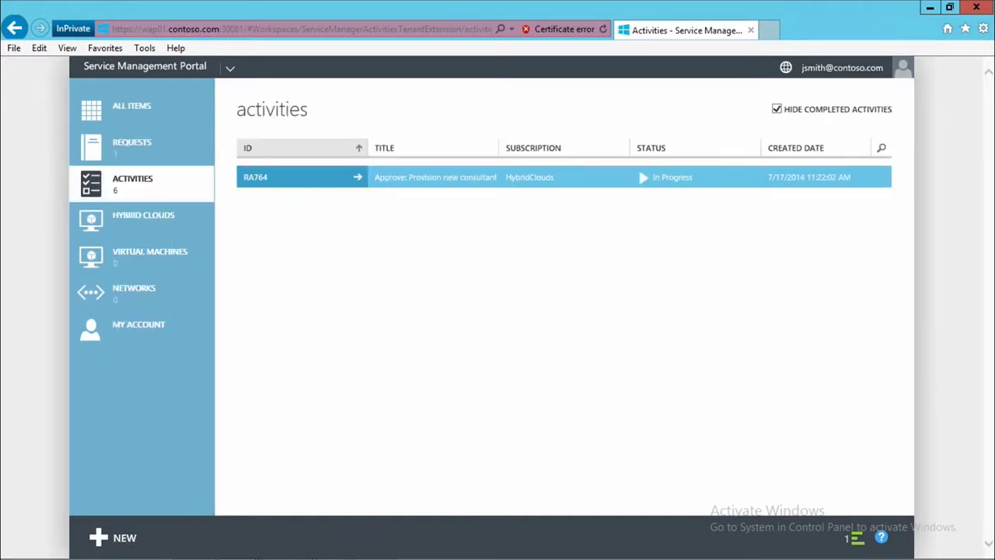
mouse_move(237, 544)
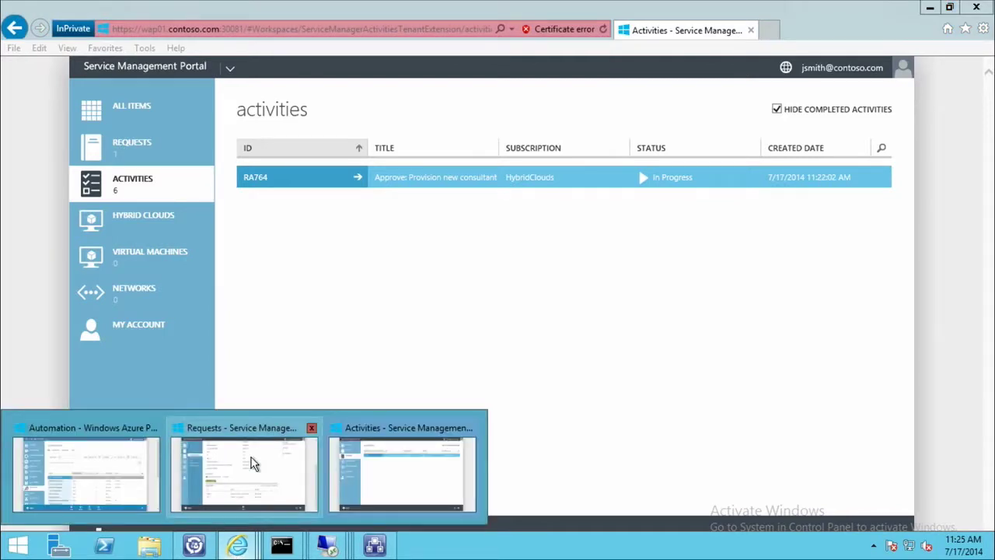
click(251, 457)
click(544, 350)
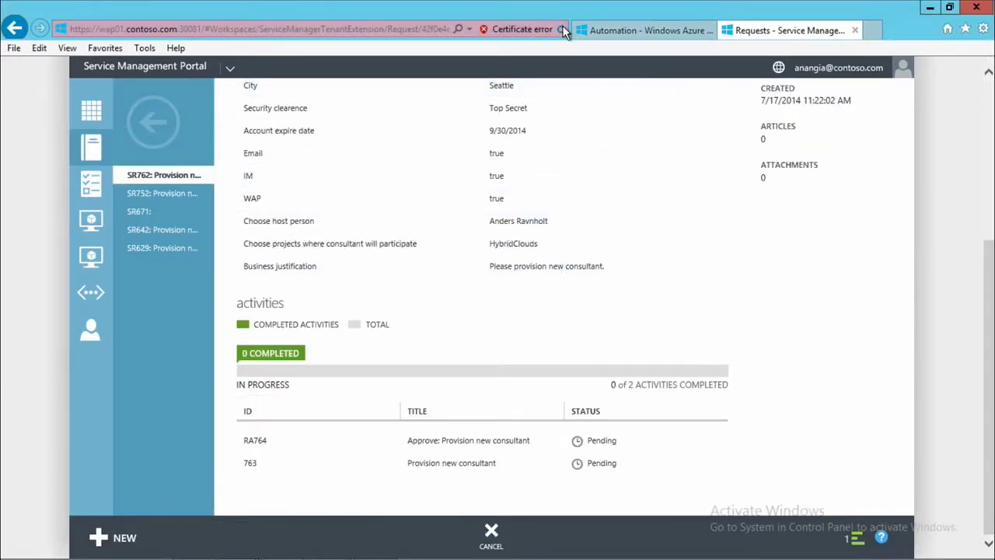
key(F5)
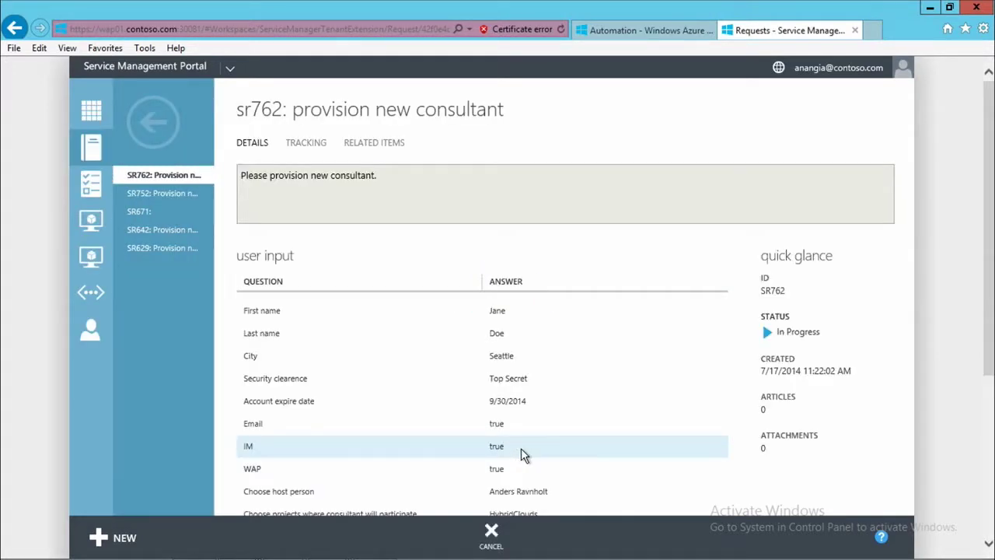
Check SR762's activities: RA764 Completed, provisioning activity 763 still Pending.
scroll(521, 448, down, 4)
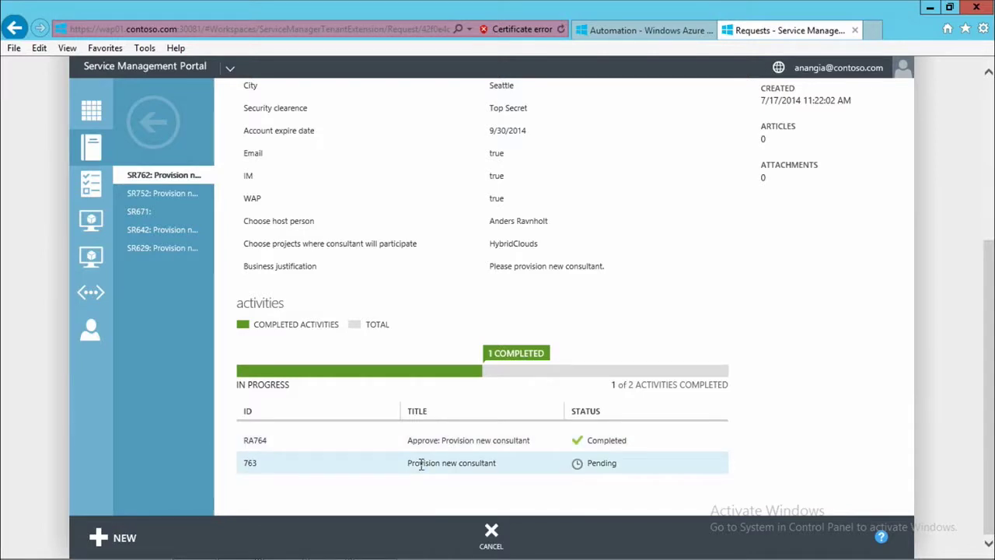
triple_click(497, 466)
click(461, 462)
drag(451, 466, 512, 466)
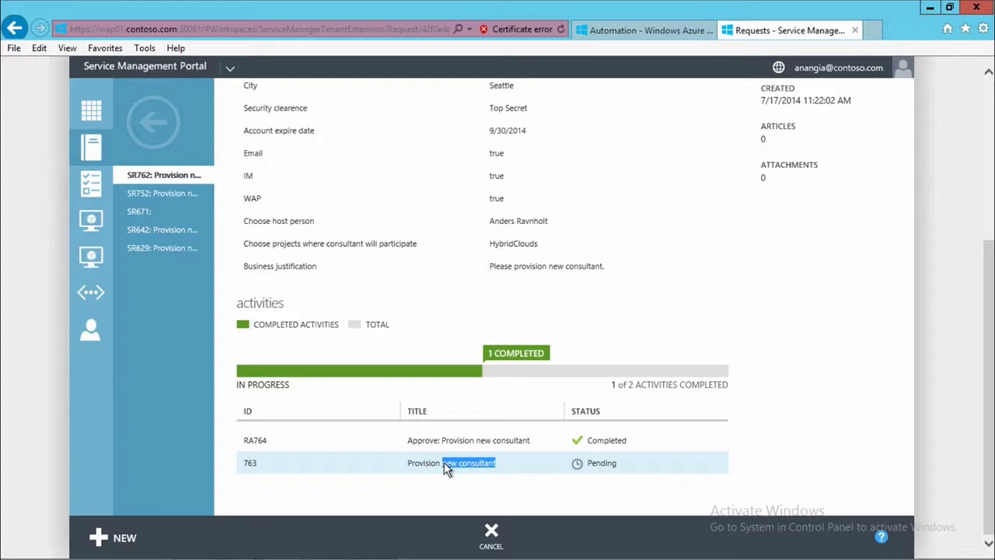
click(457, 464)
drag(456, 462, 410, 461)
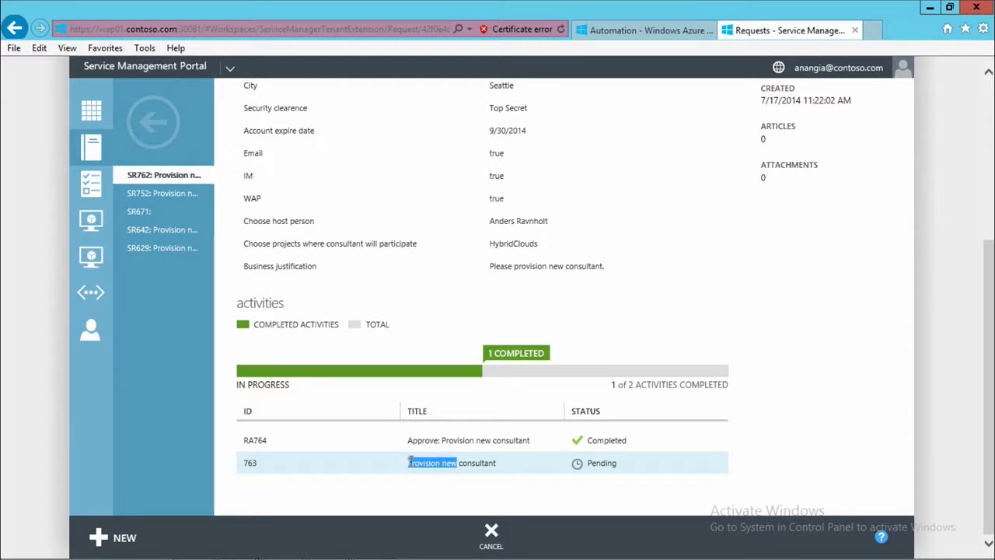
click(404, 462)
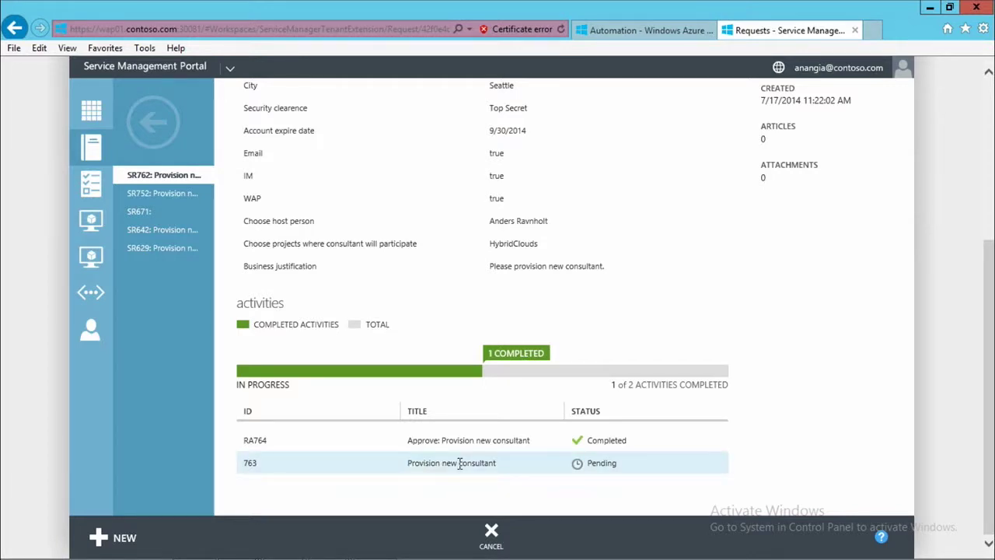
scroll(455, 464, up, 3)
scroll(455, 453, down, 3)
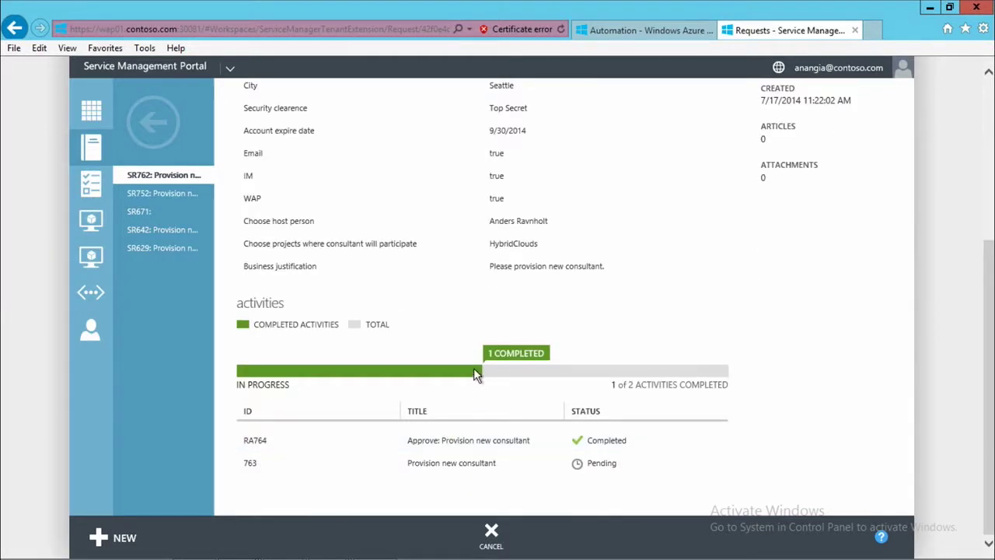
scroll(560, 306, up, 5)
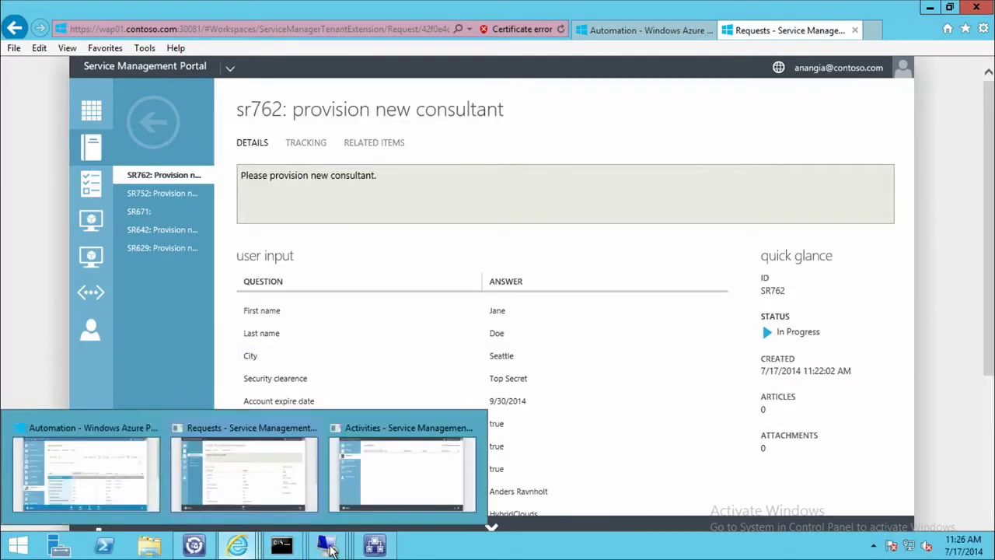
Refresh the HQ Users list in Active Directory Users and Computers.
mouse_move(327, 544)
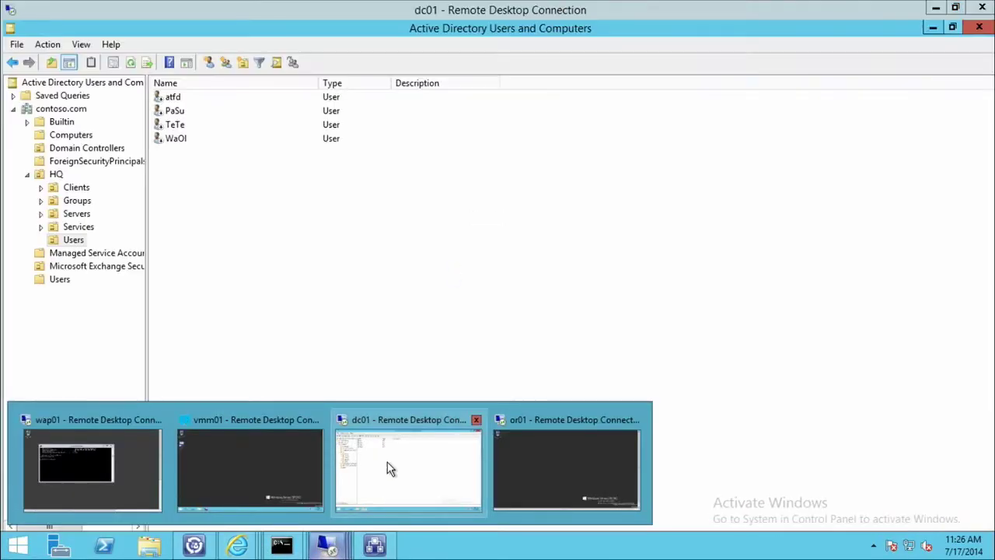
click(387, 462)
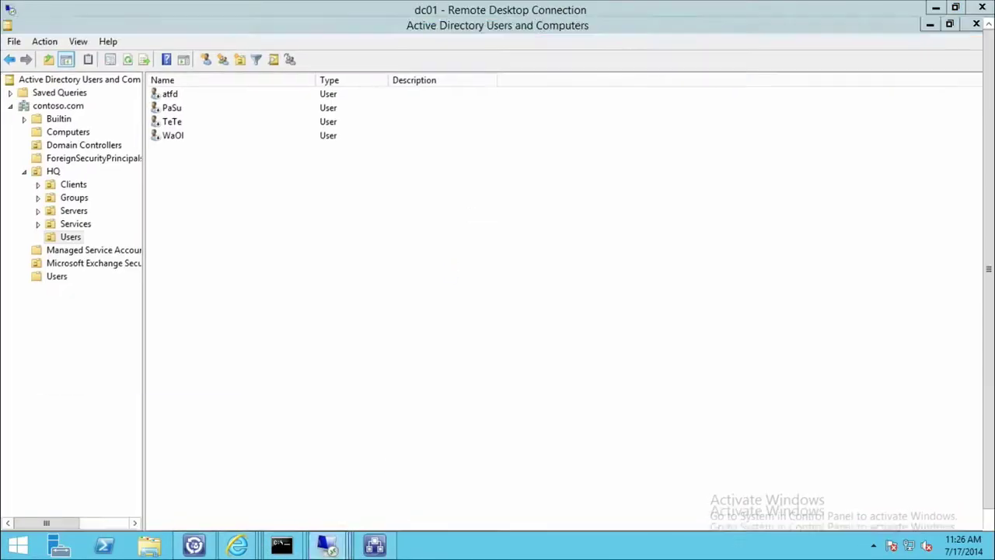
right_click(354, 216)
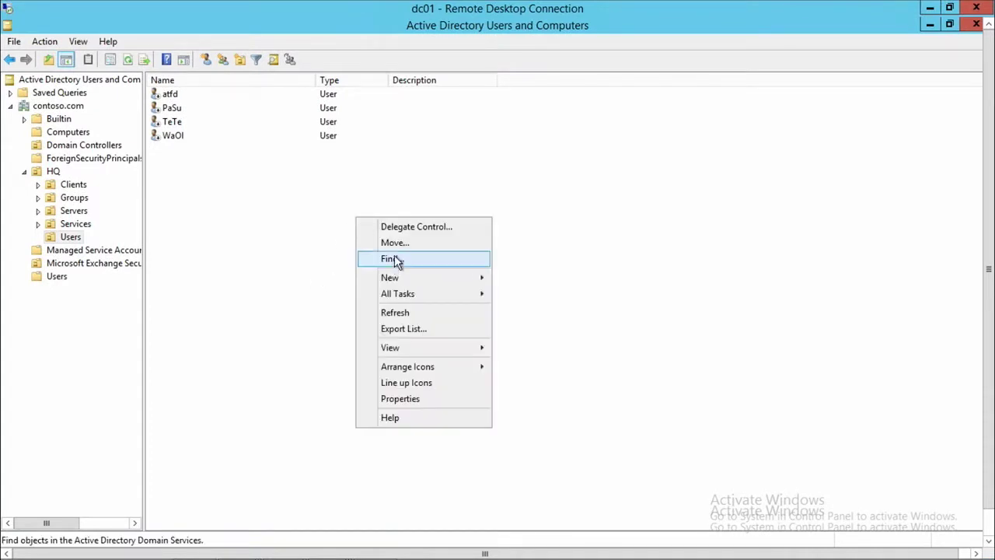
click(395, 312)
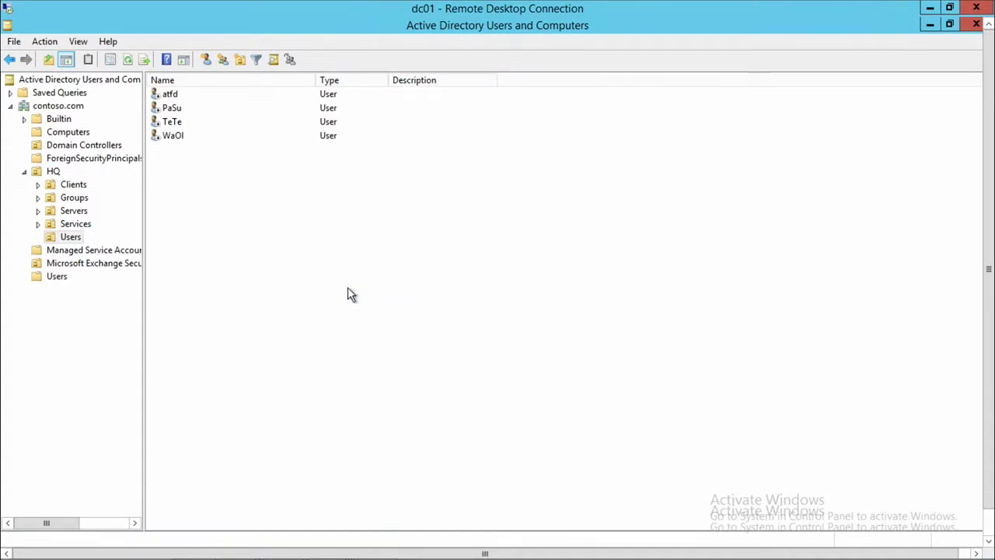
Reload the SR762 provision new consultant request page in the portal.
mouse_move(482, 557)
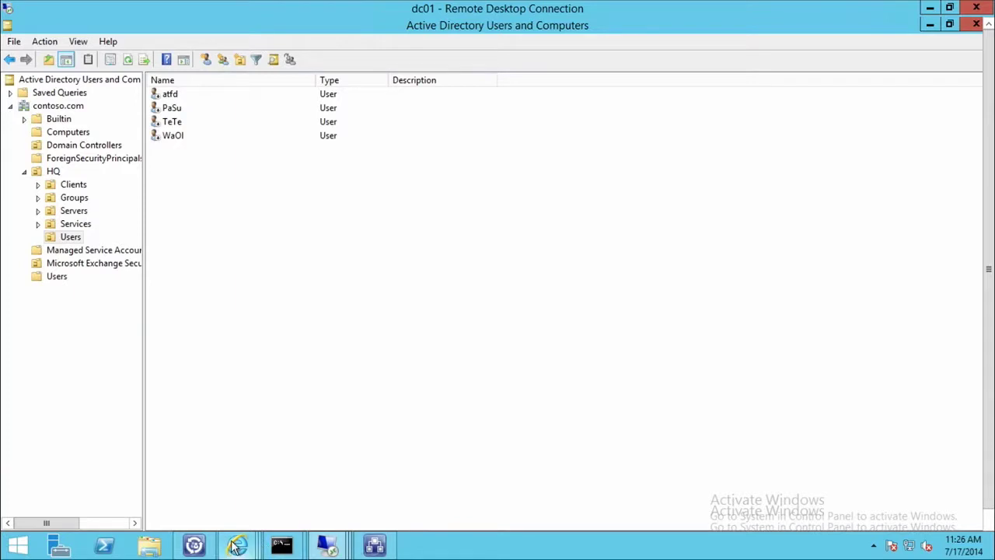
mouse_move(237, 547)
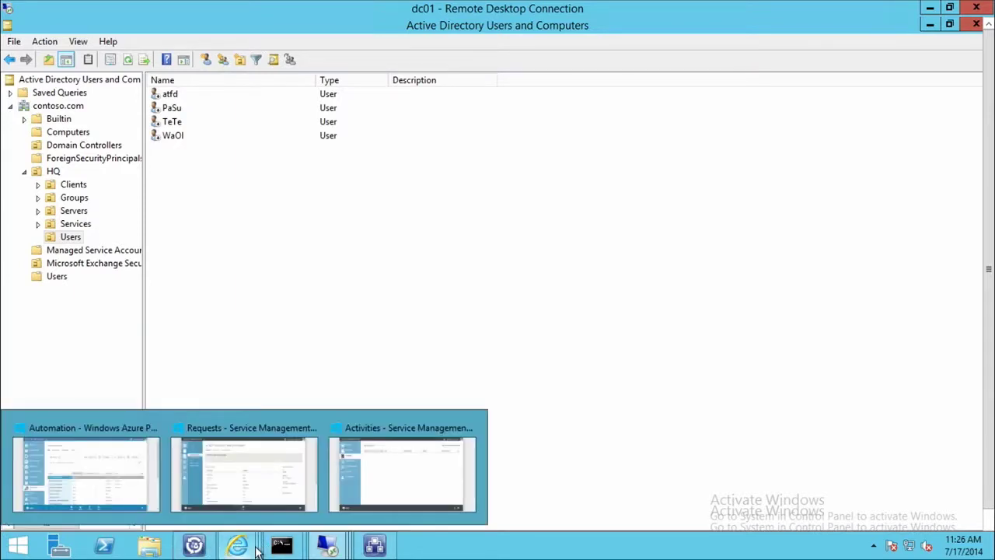
click(267, 472)
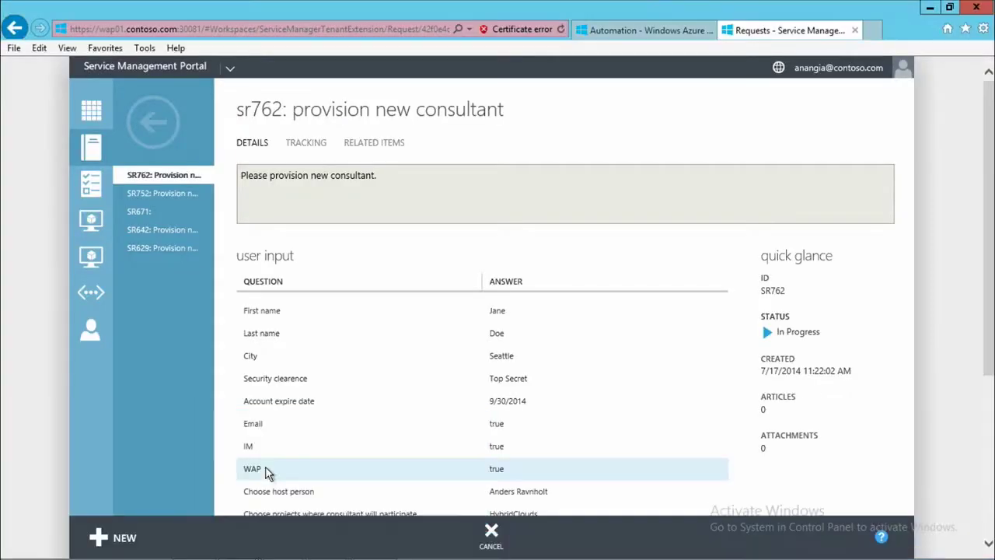
scroll(599, 404, down, 3)
scroll(599, 410, up, 3)
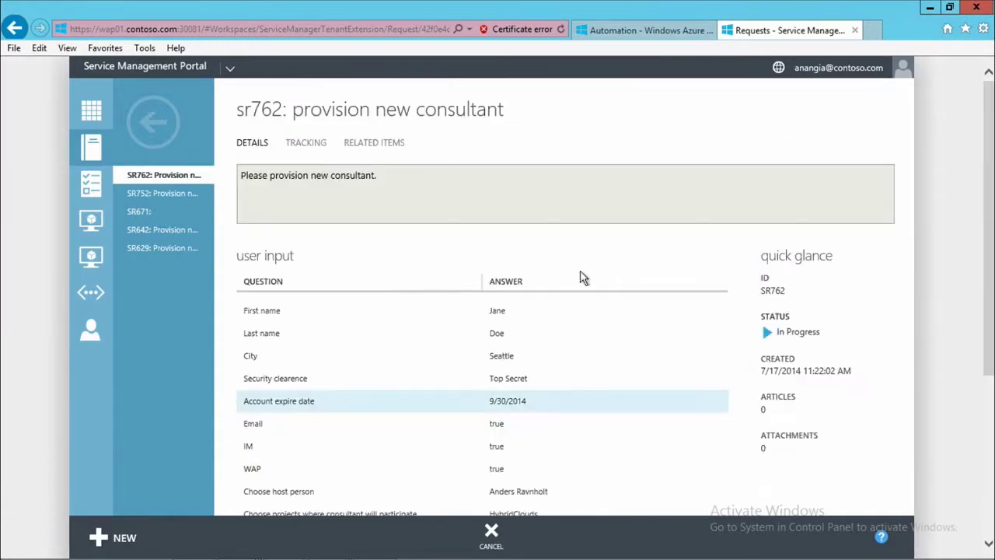
click(561, 29)
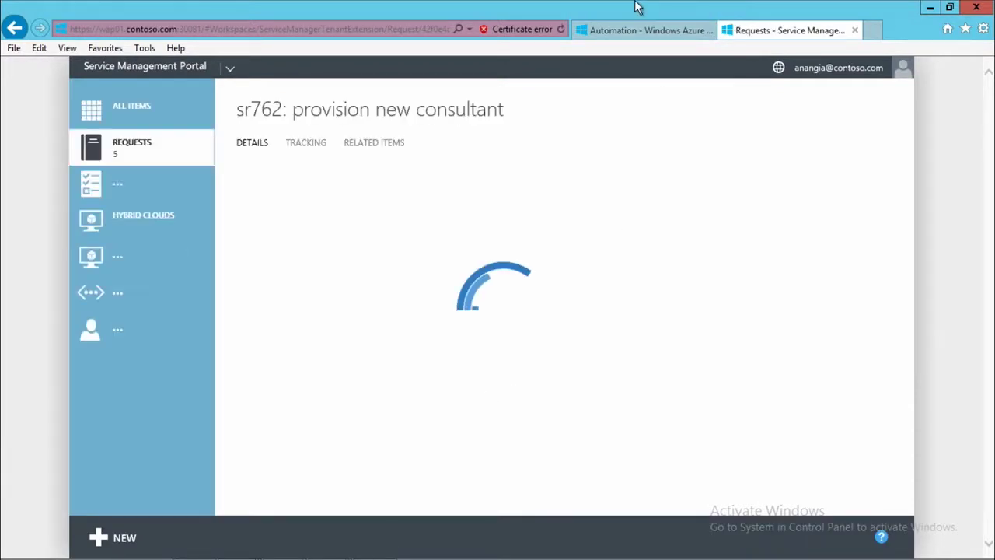
Open the portal's Automation dashboard and find the New-ConsultantUser job listed as Running.
click(637, 30)
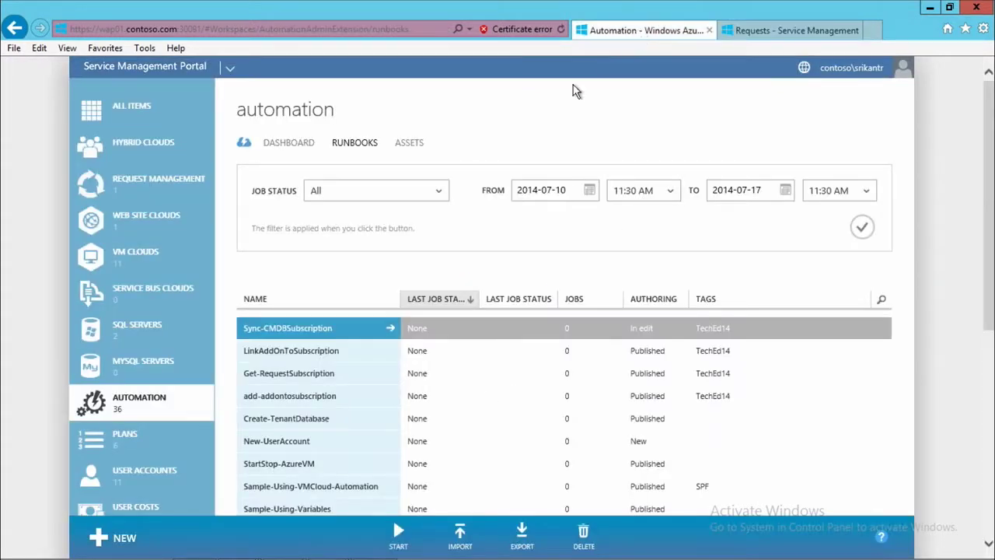
click(89, 400)
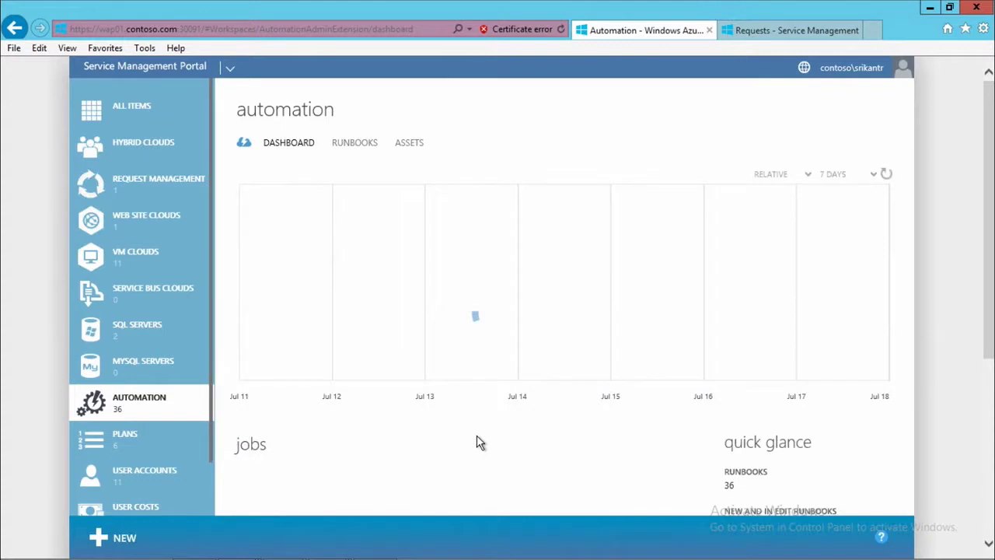
scroll(489, 440, down, 1)
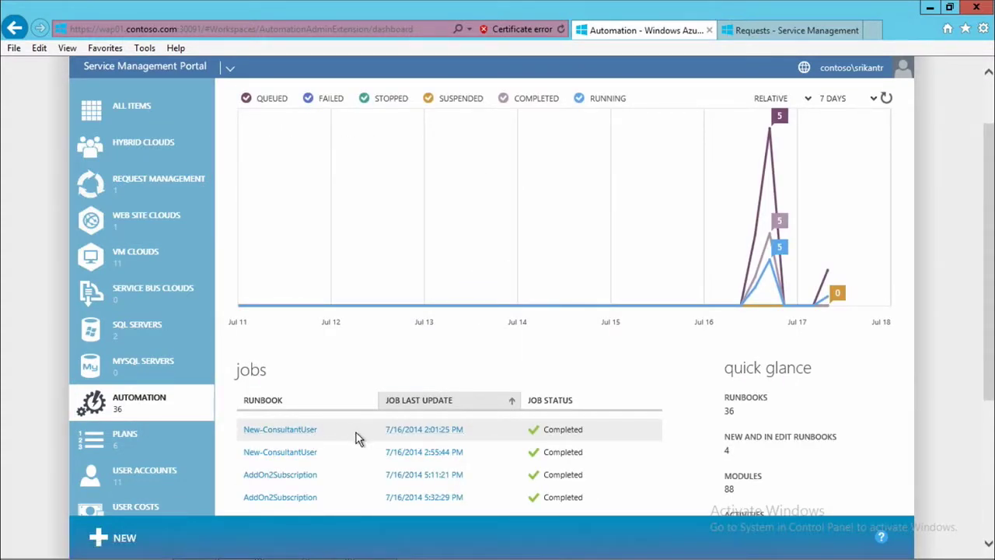
scroll(357, 434, down, 2)
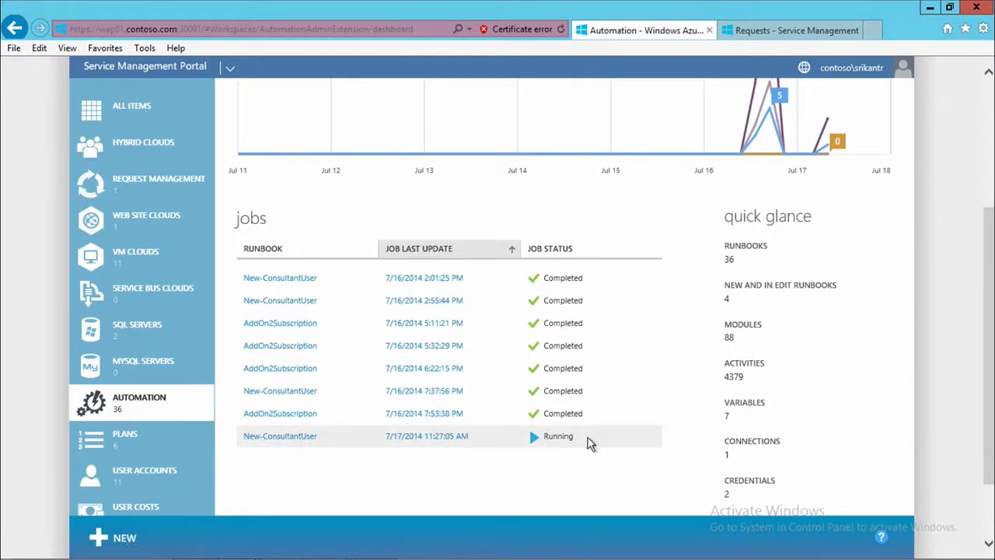
scroll(588, 436, up, 1)
mouse_move(303, 548)
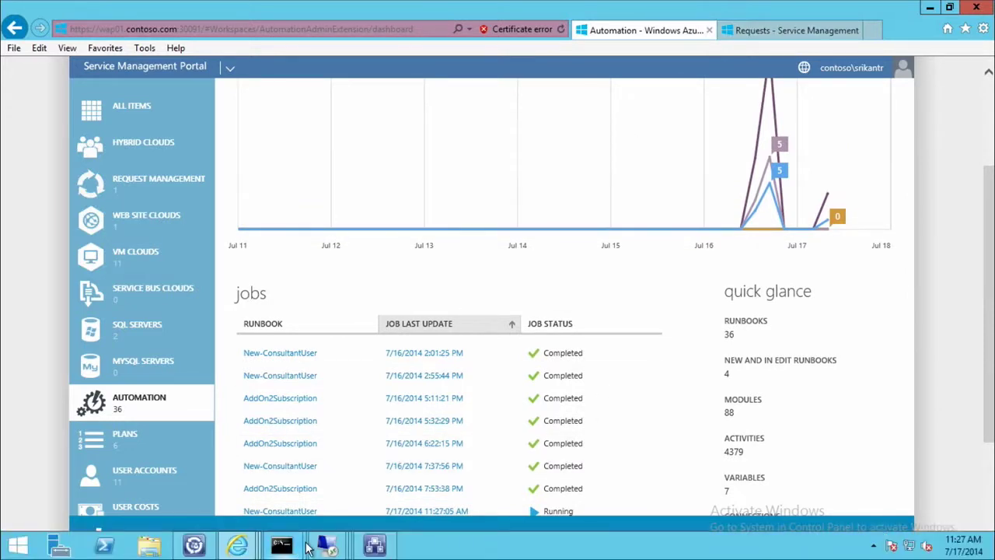
Back in Active Directory on dc01, refresh HQ Users and select the new consultant account.
click(382, 461)
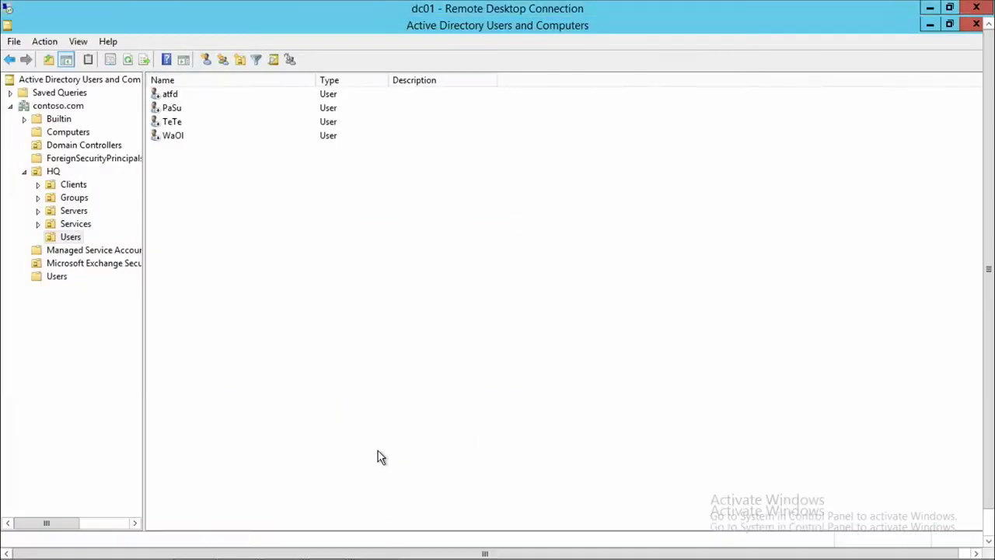
right_click(311, 212)
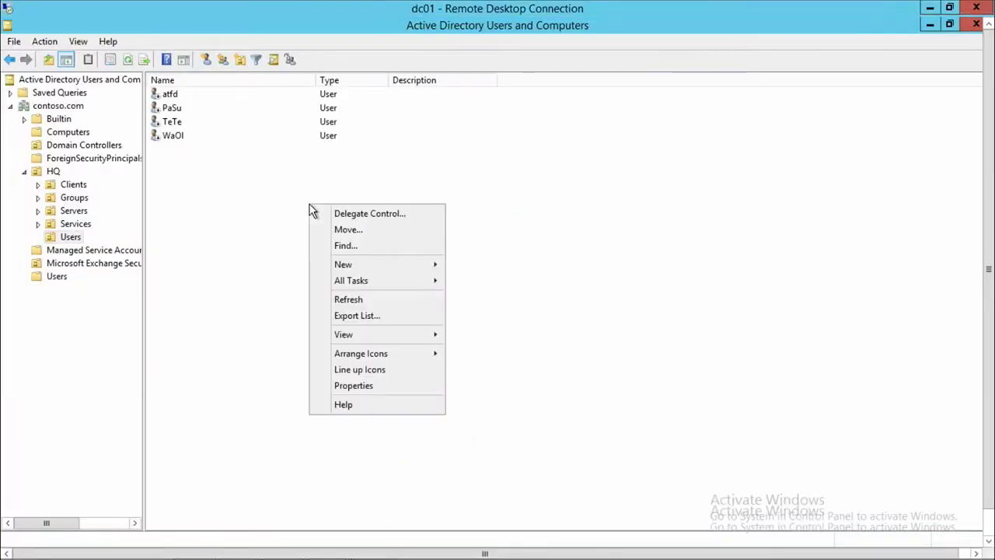
click(350, 300)
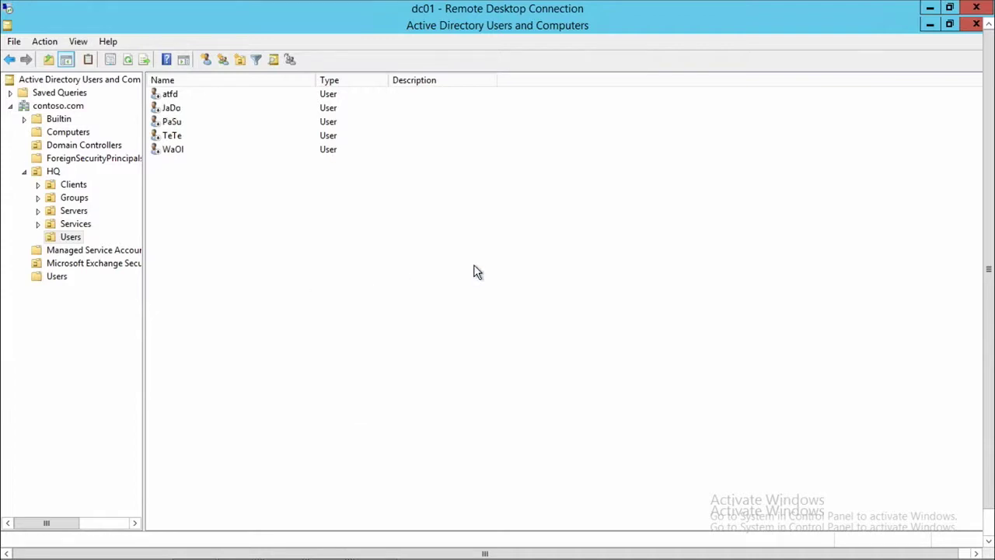
click(166, 109)
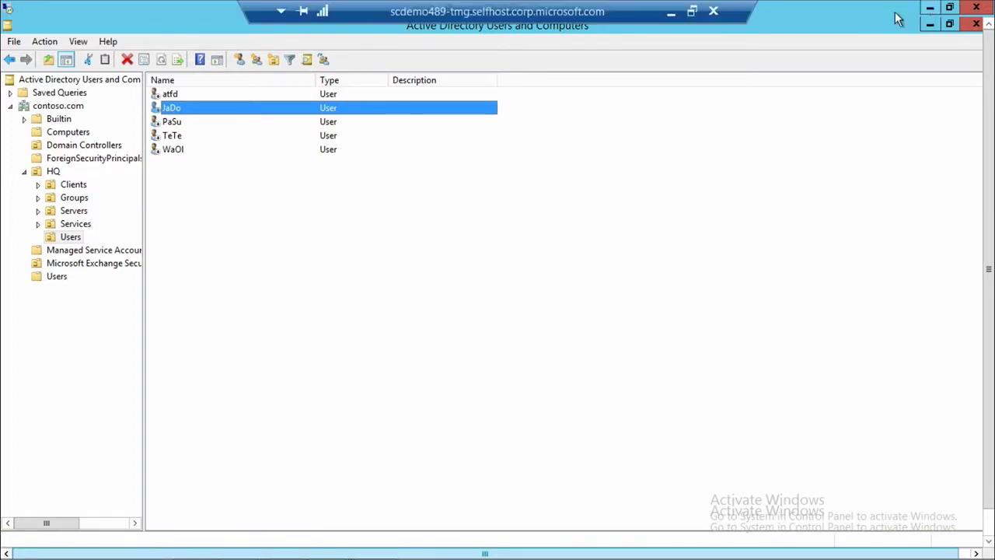
Take the remote session out of full screen, then restore it to full screen.
mouse_move(322, 550)
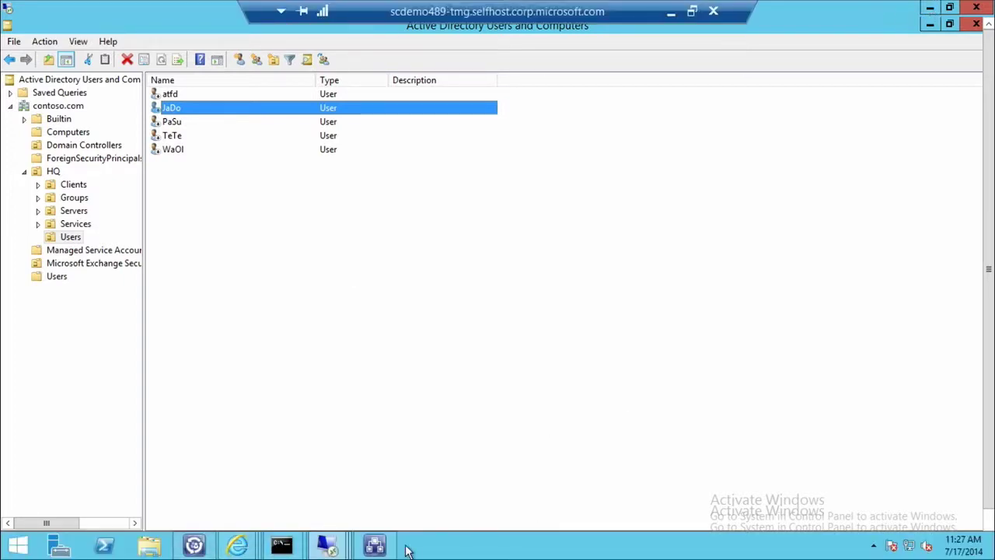
click(691, 10)
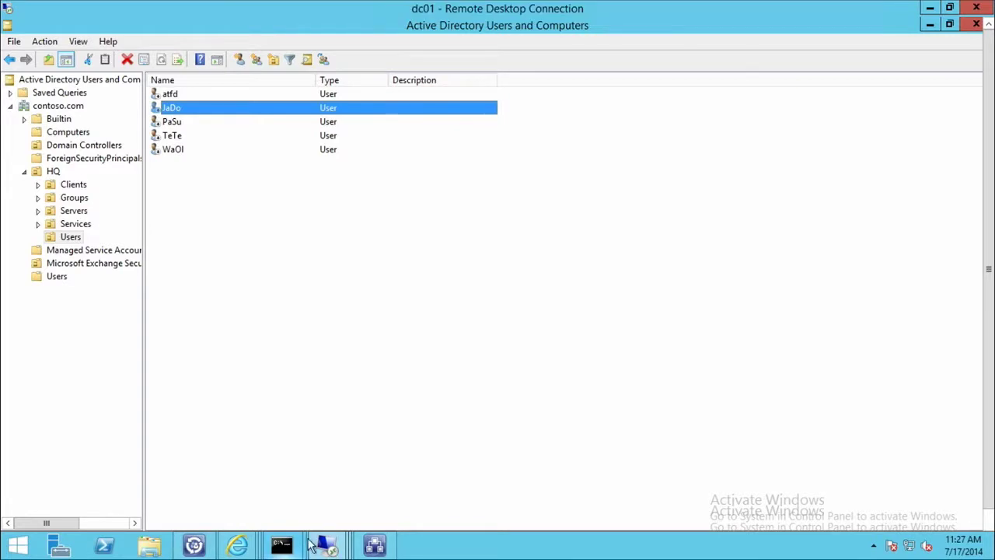
double_click(626, 8)
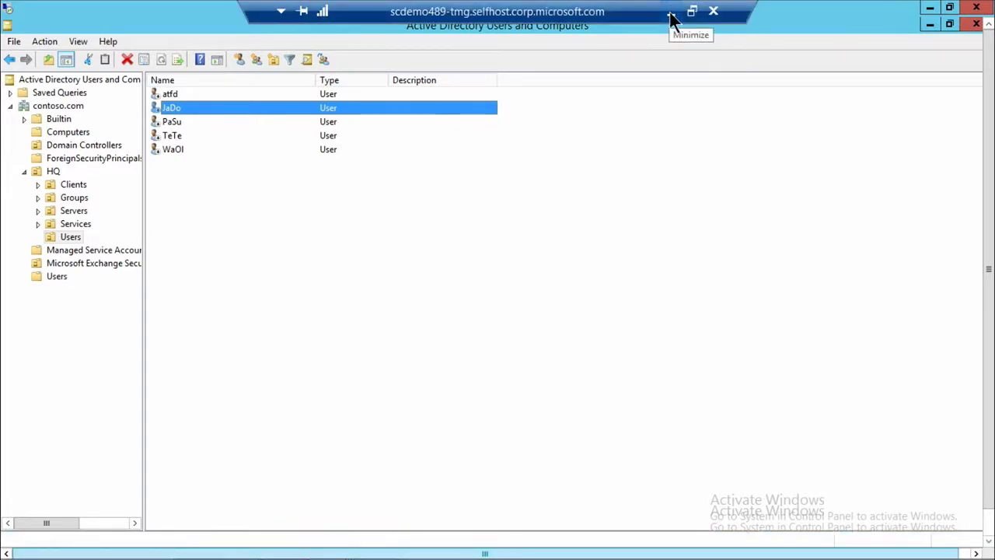
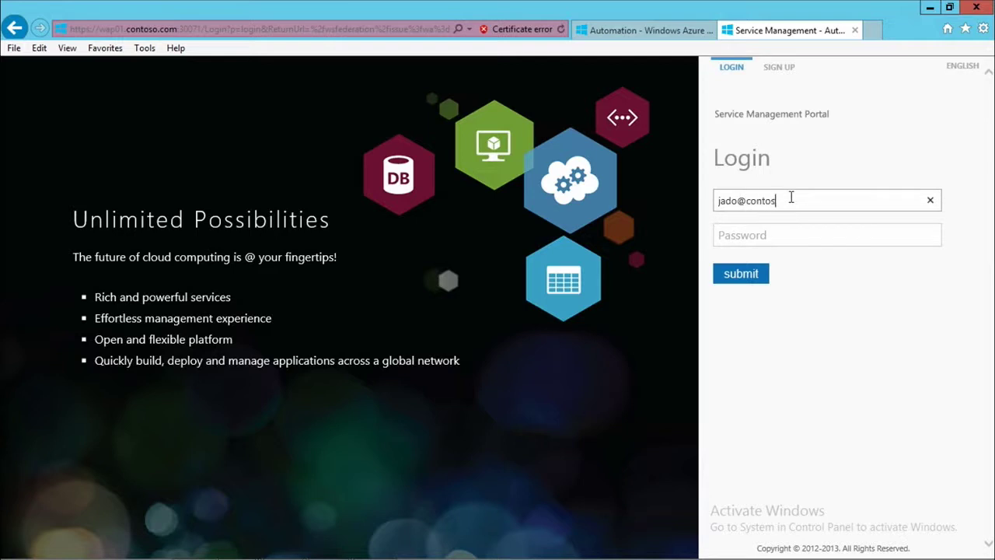
Sign in with the tenant's e-mail and password and show the virtual machines list.
text(om)
key(Tab)
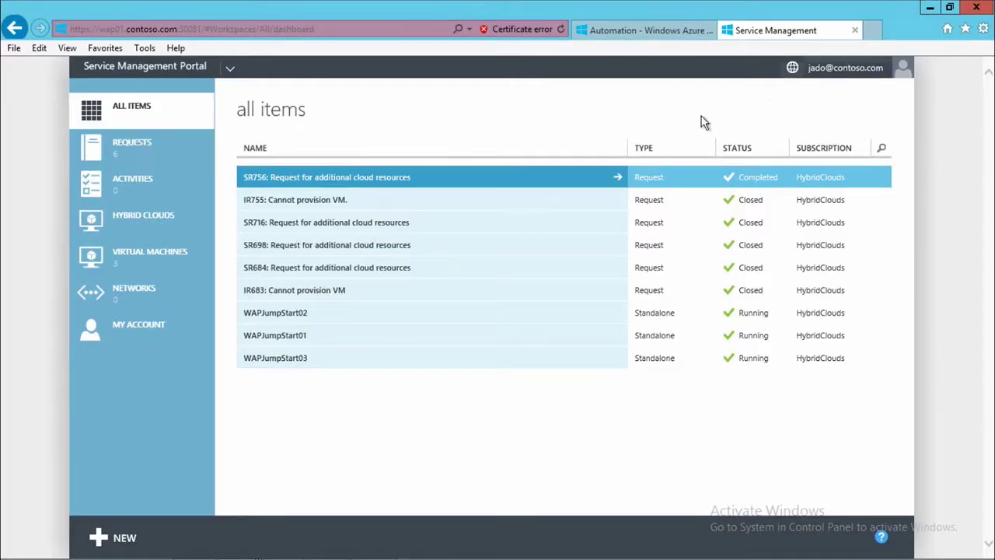
click(165, 257)
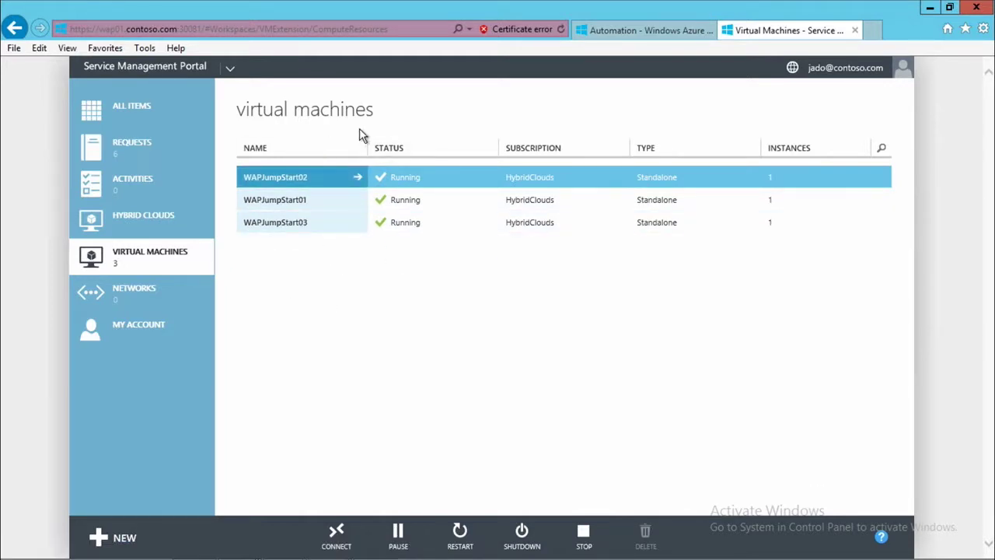
Start a Quick Create standalone VM named WAPJumpStart04 using the Datacenter Core template.
click(106, 543)
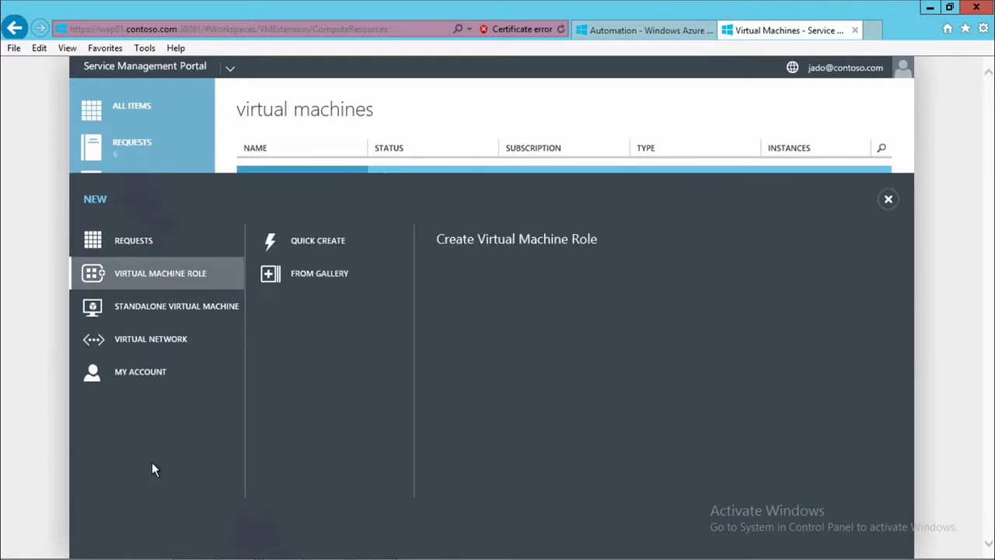
click(186, 311)
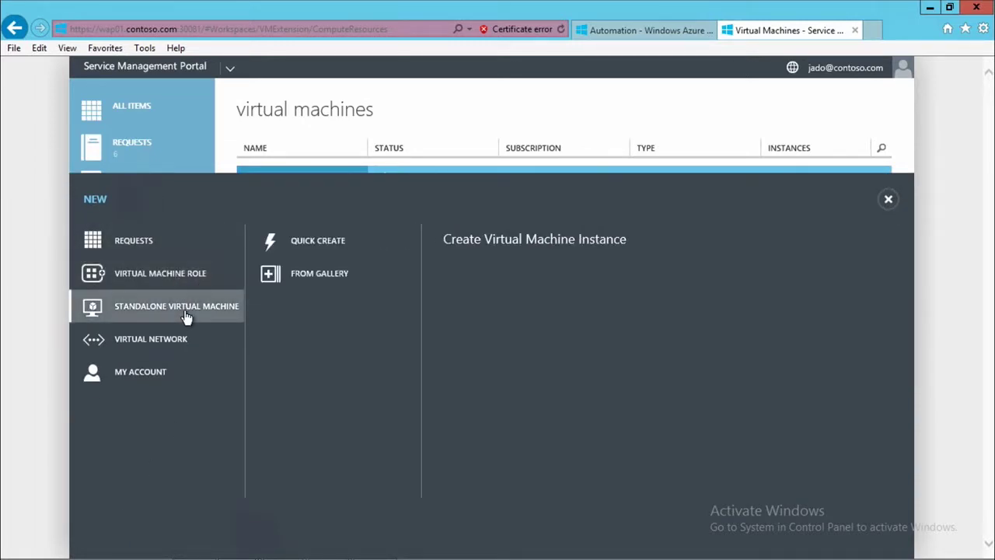
click(331, 243)
click(523, 261)
text(WAPJumpStart04)
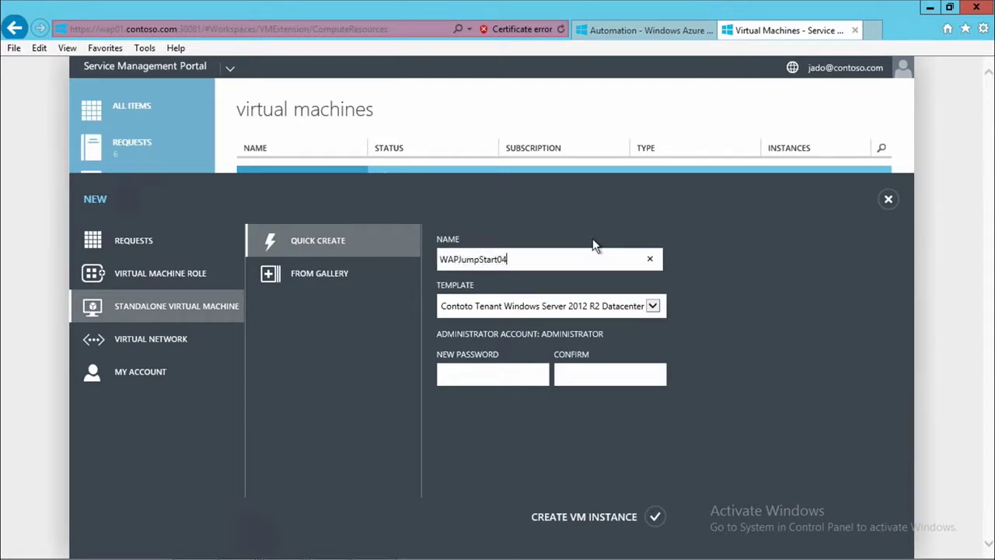
click(648, 305)
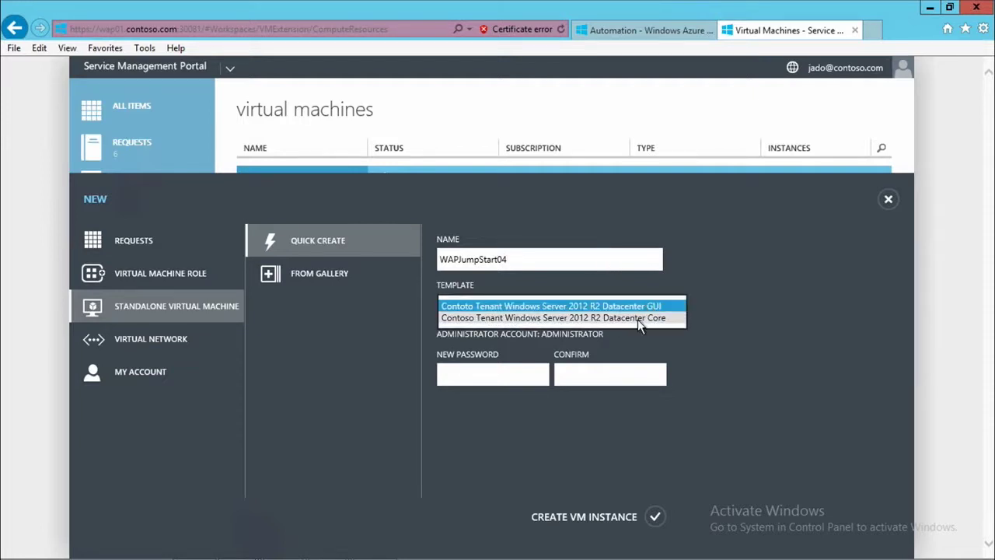
click(644, 317)
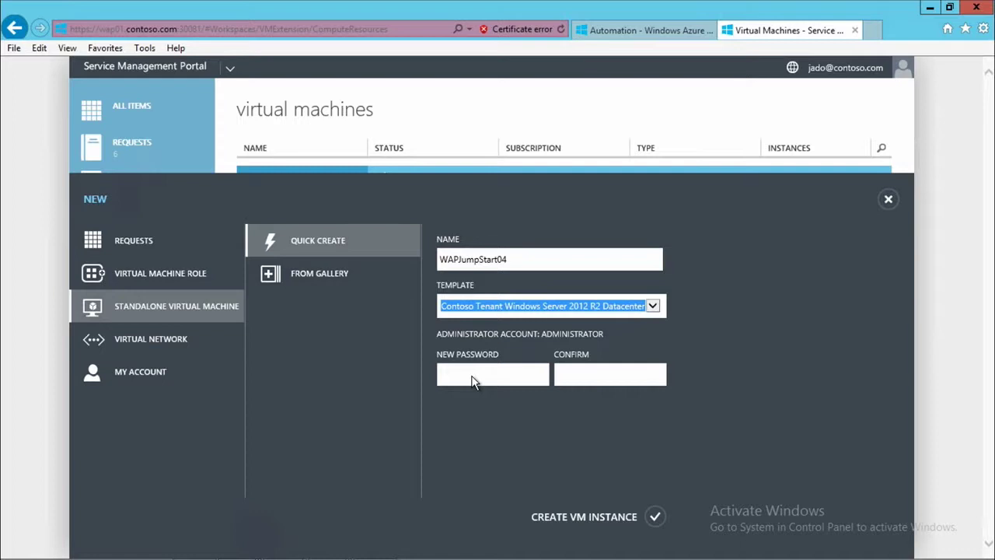
Set and confirm the administrator password, then create the VM instance.
click(484, 382)
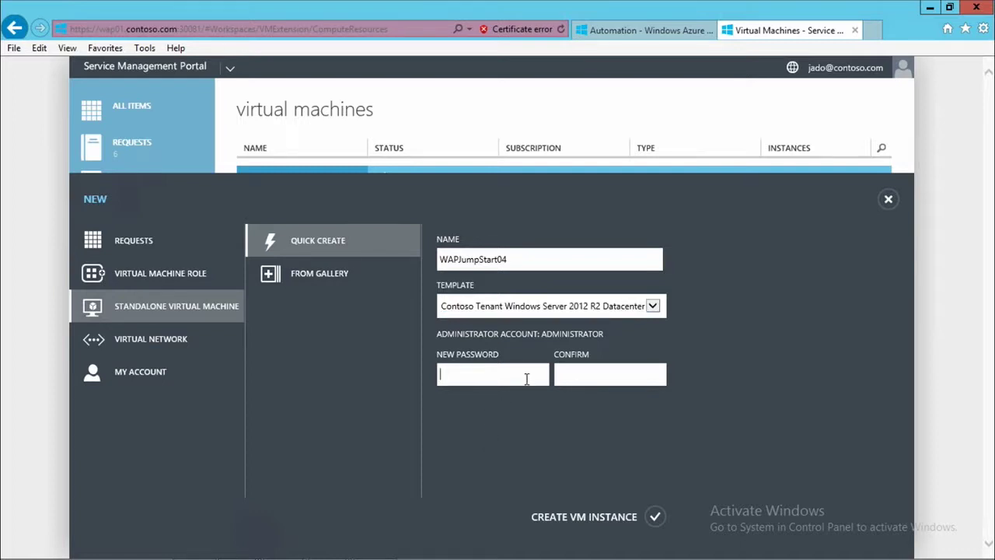
key(Tab)
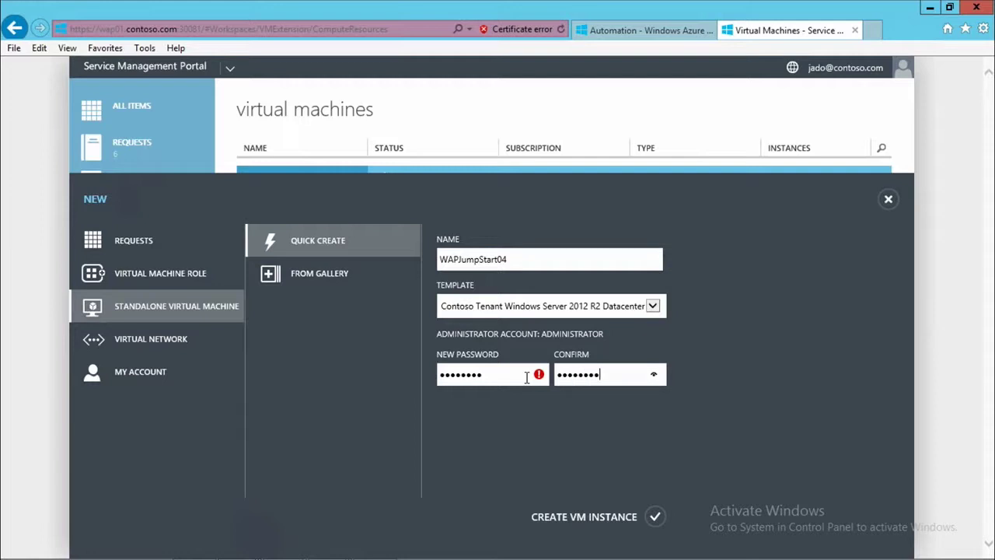
drag(505, 377, 406, 365)
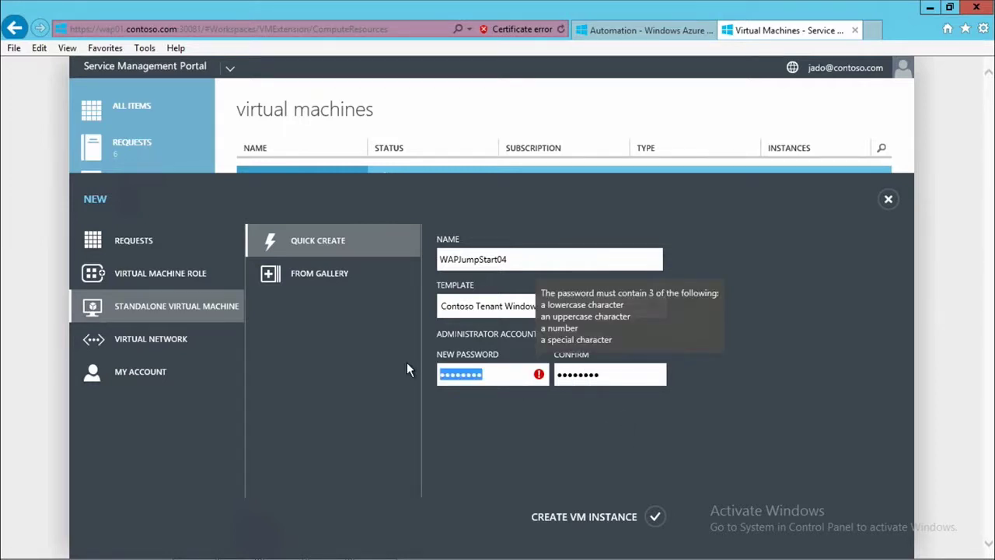
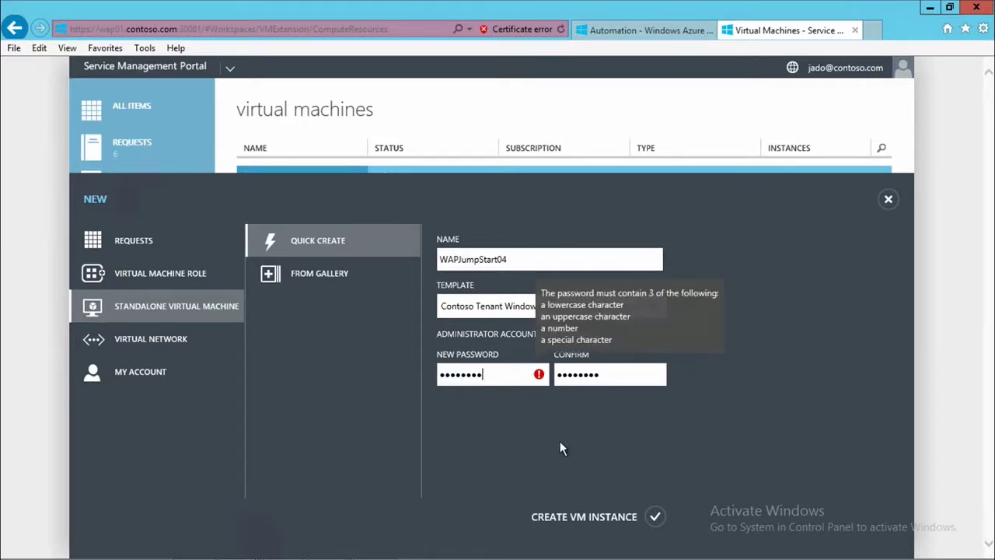
key(Tab)
key(shift+Tab)
drag(440, 376, 506, 377)
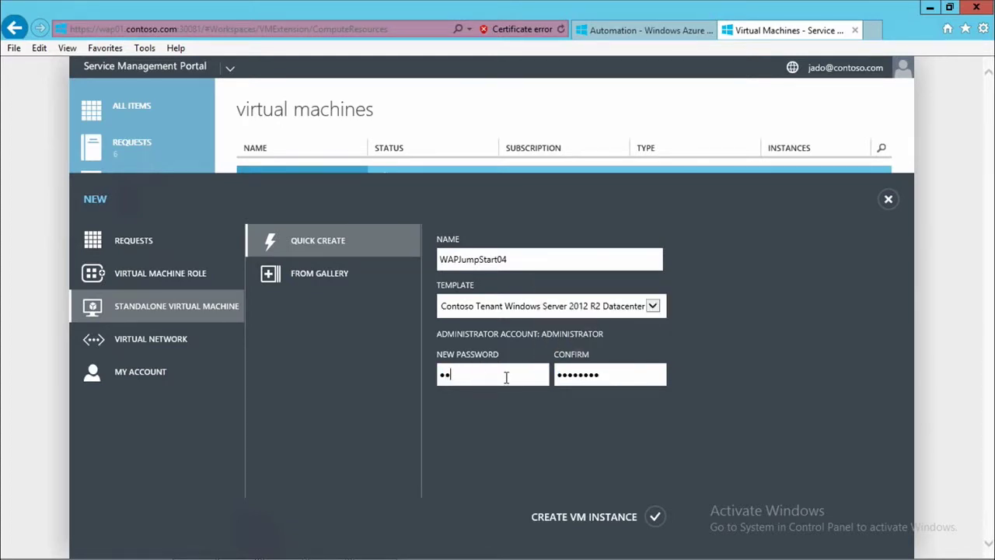
key(Tab)
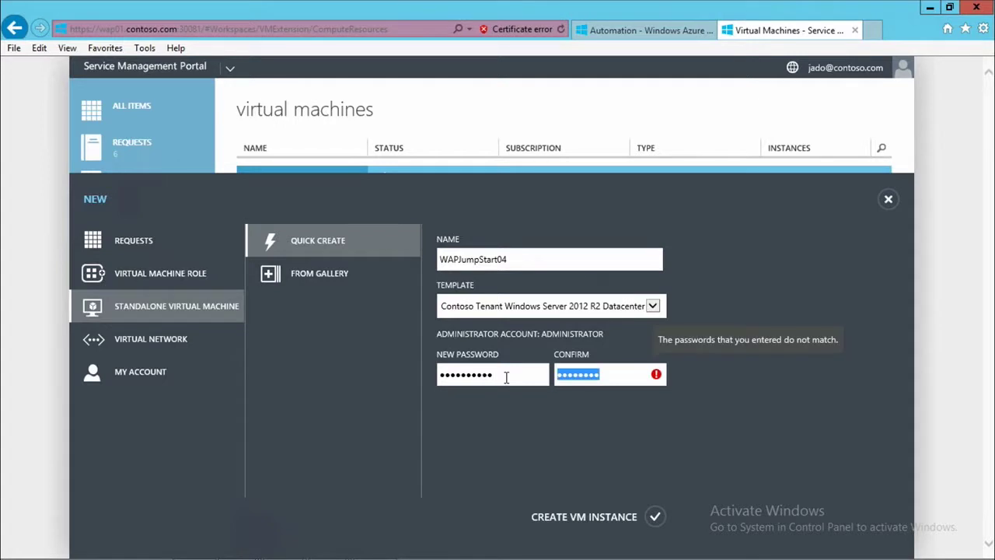
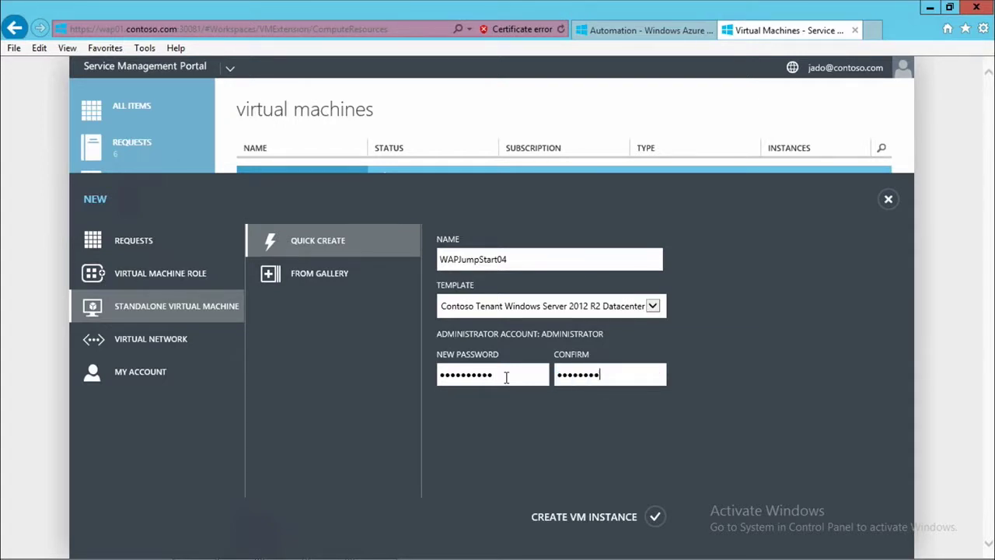
key(Tab)
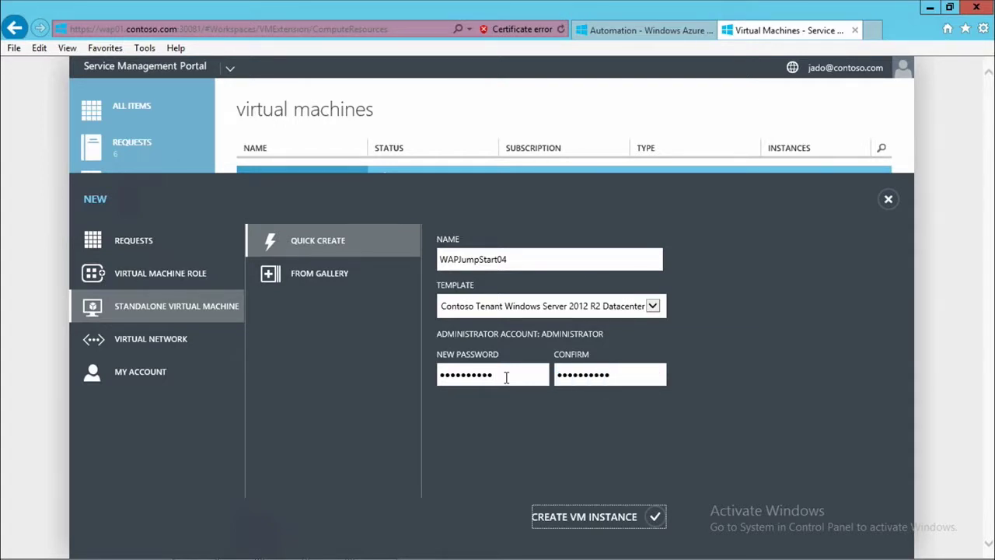
click(614, 527)
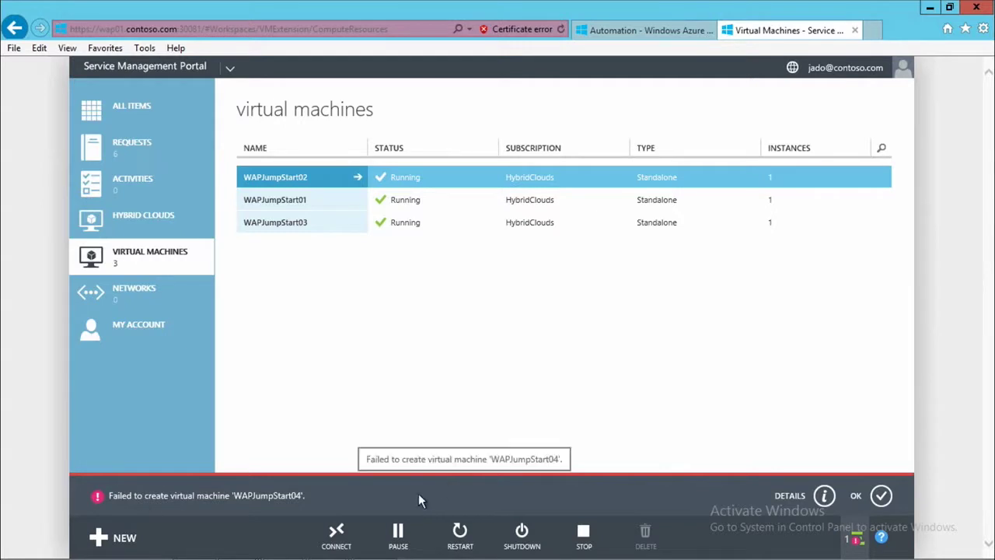
Dismiss the VM creation failure notice.
drag(133, 495, 305, 507)
click(328, 502)
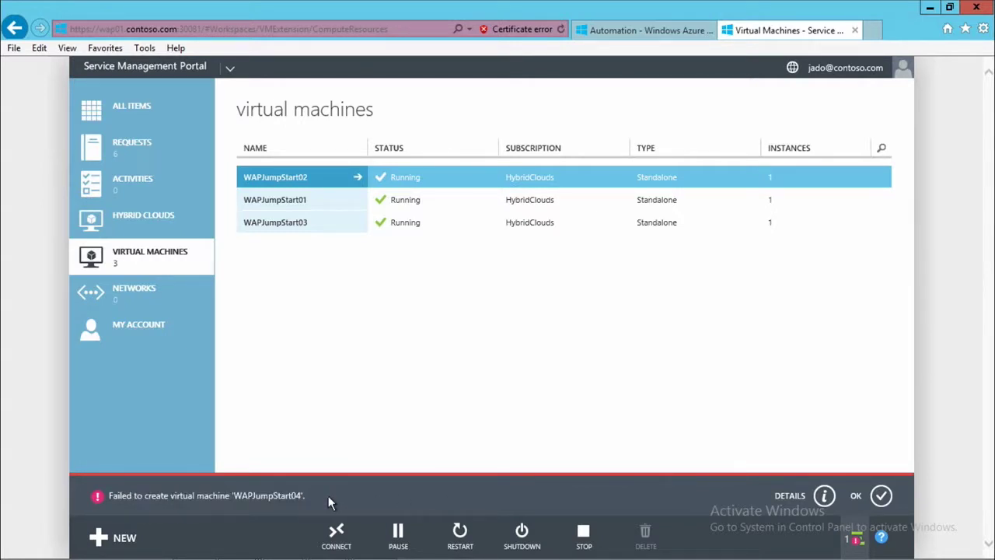
click(881, 495)
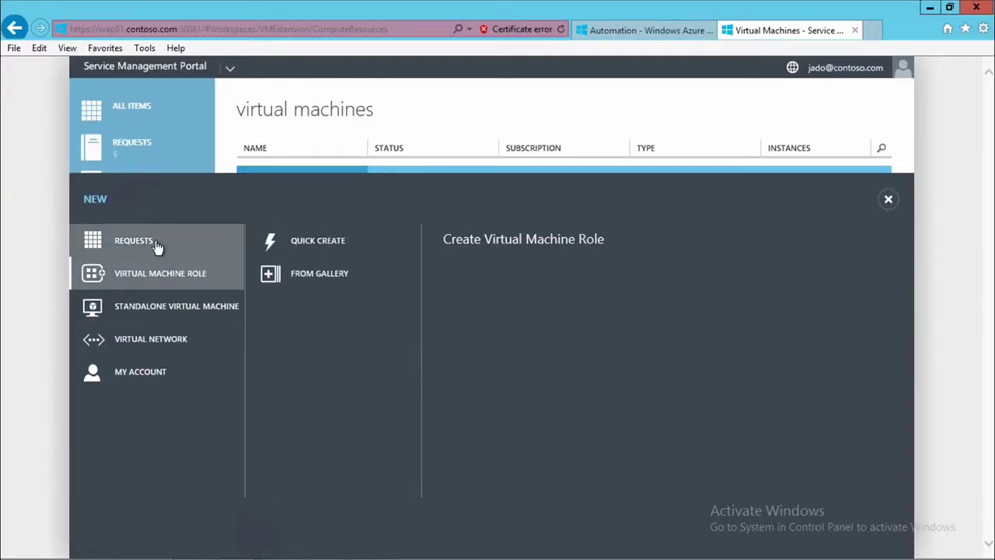
Create a new request and choose the Operational Support offering Generic Incident Request (EN).
click(157, 246)
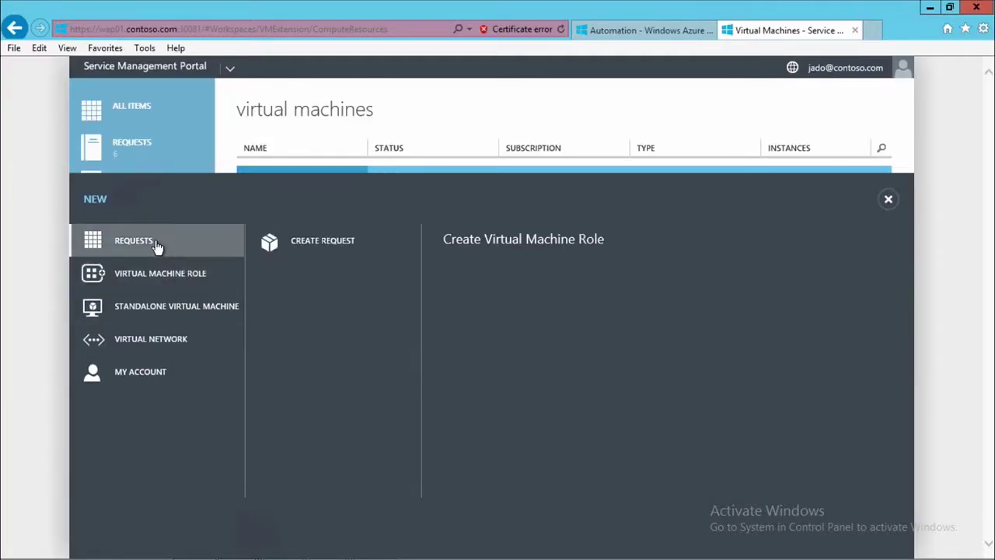
click(329, 246)
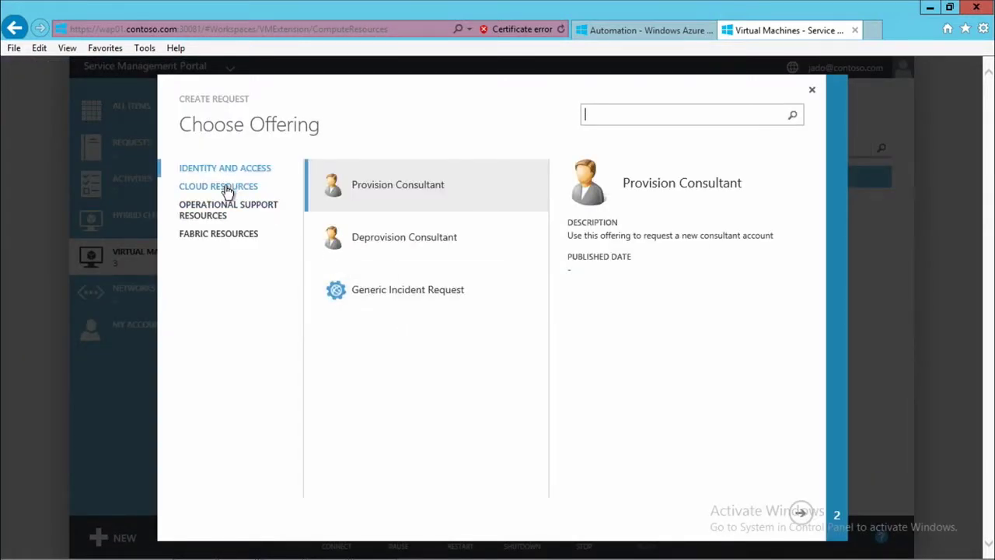
click(226, 191)
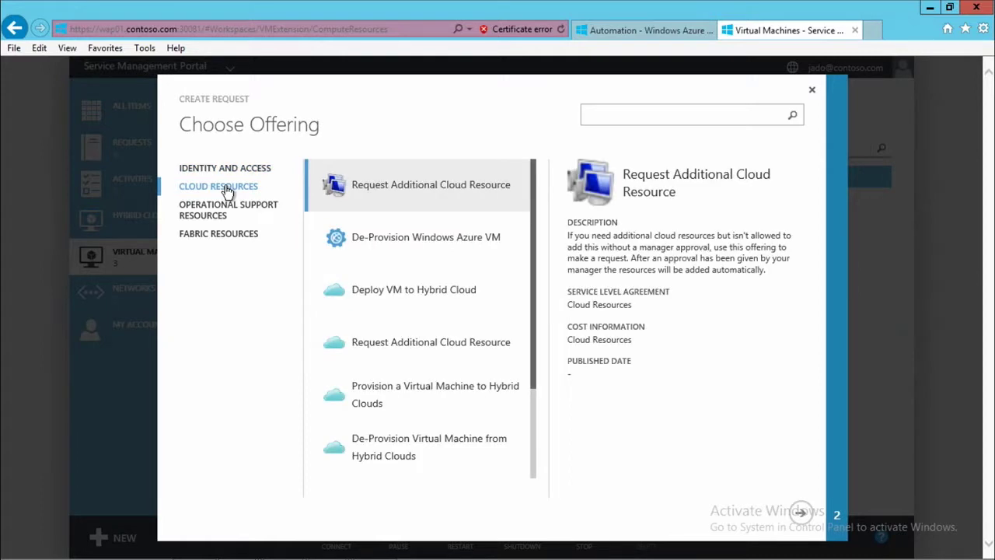
click(229, 212)
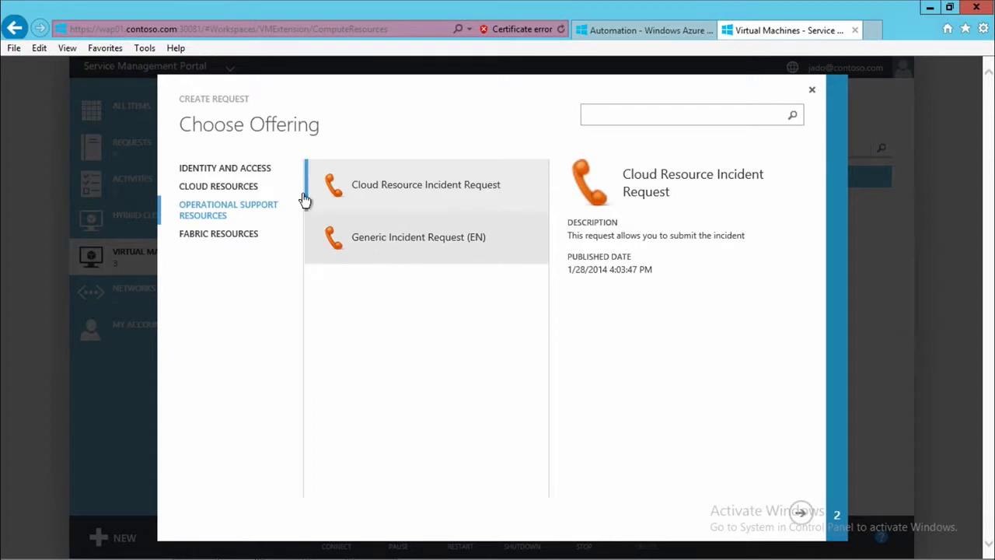
click(422, 244)
Title the incident 'Cannot create VM', copy it into symptoms, and set category Virtual Machine Clouds Problems.
click(803, 516)
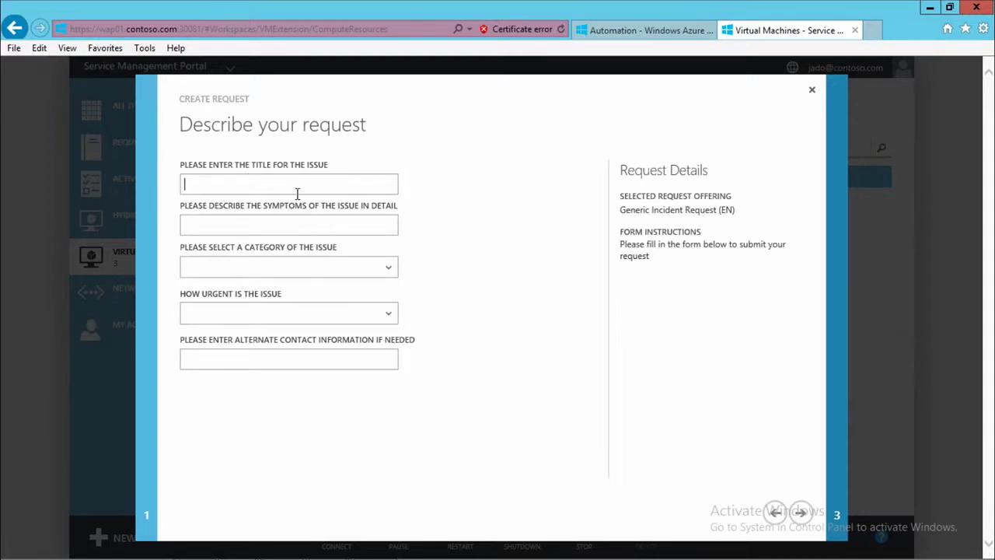
text(Cannot create VM)
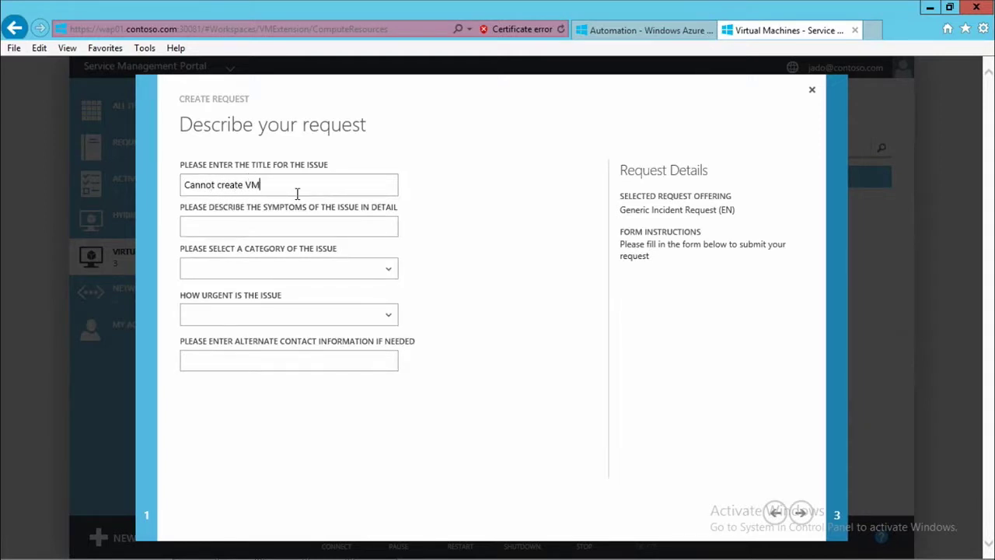
key(ctrl+a)
key(ctrl+c)
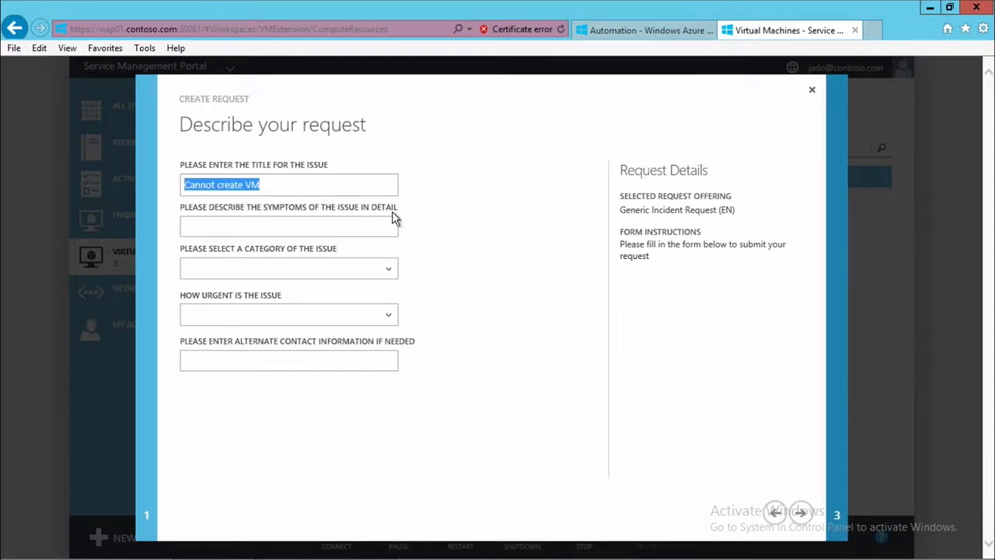
click(254, 222)
key(ctrl+v)
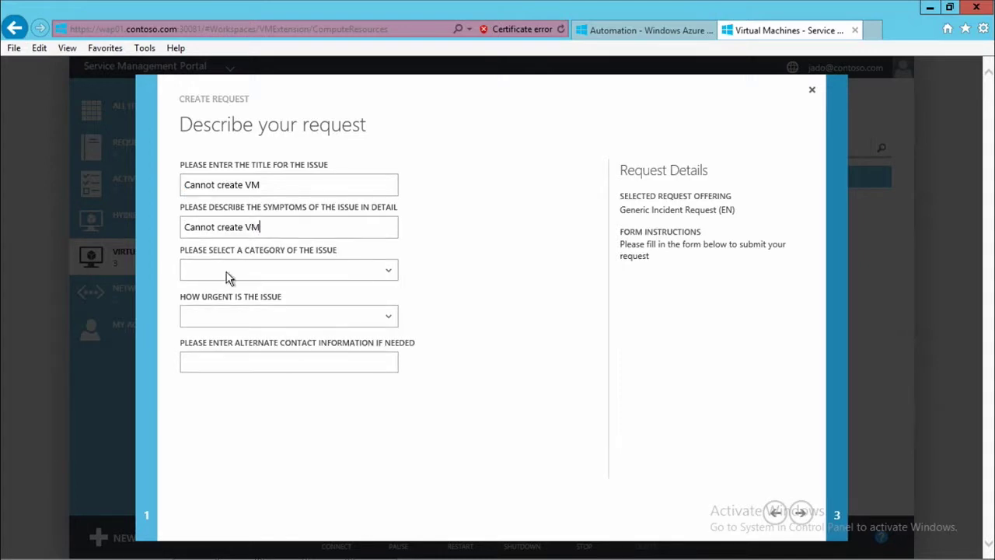
click(347, 270)
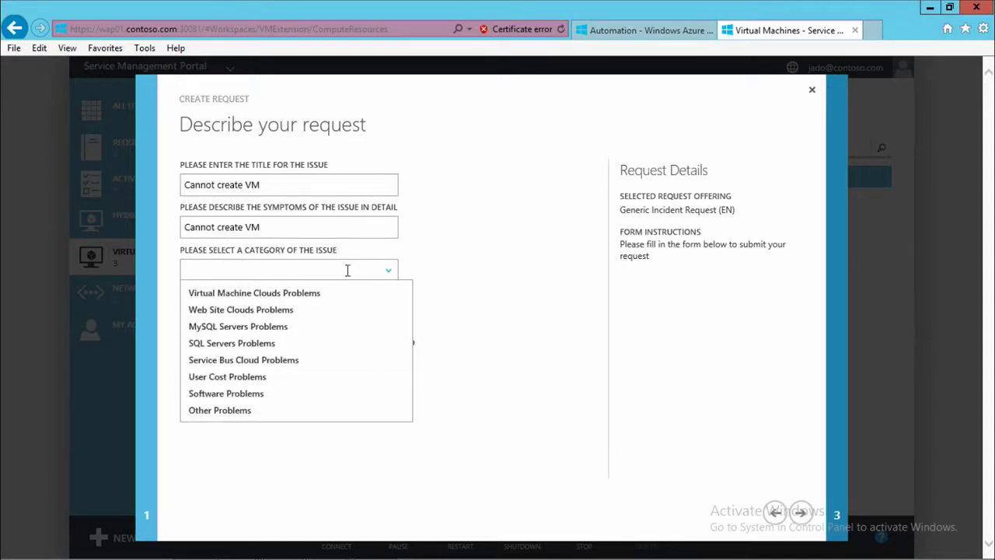
click(283, 293)
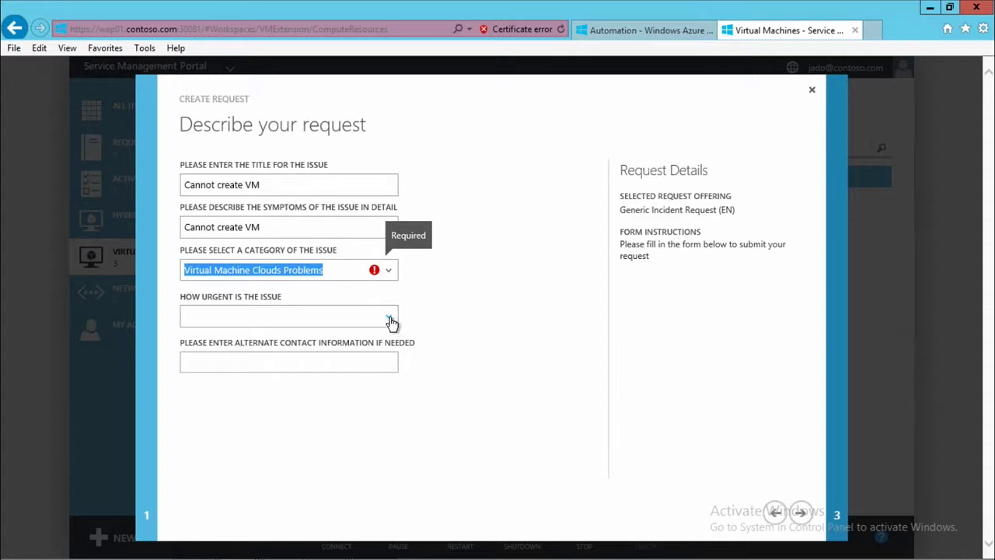
click(389, 272)
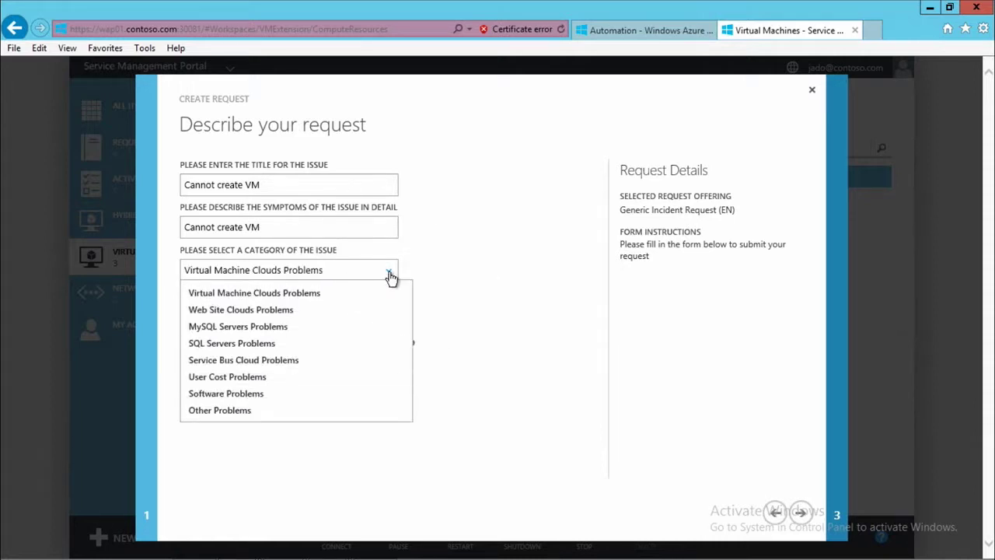
click(498, 305)
Set urgency to Medium, enter an alternate contact number, and submit the incident request.
click(390, 319)
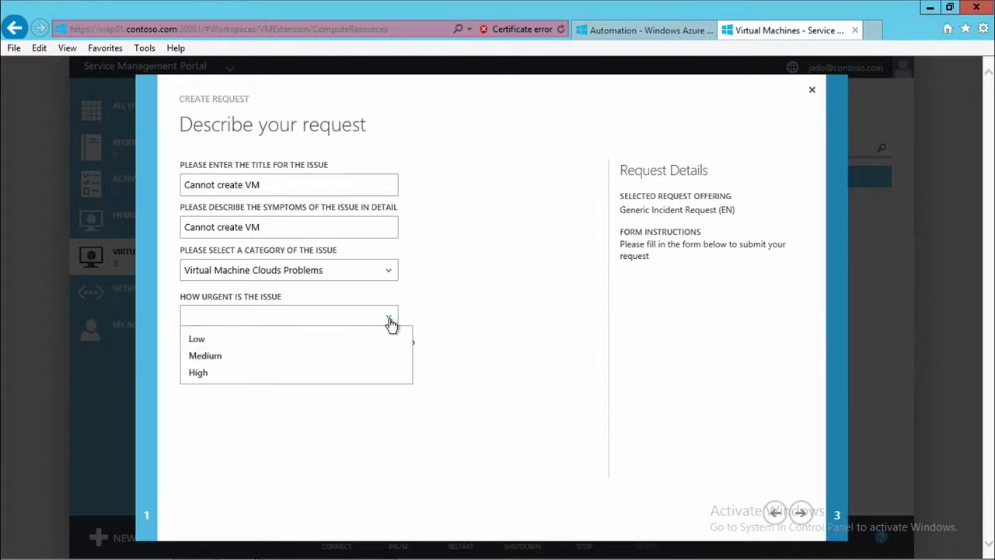
click(312, 357)
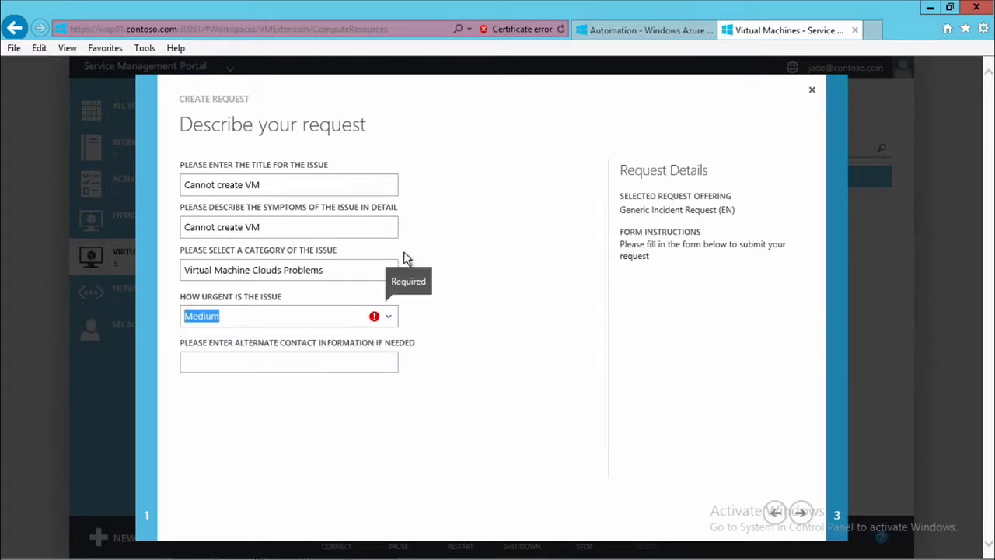
click(381, 365)
text(425-555-5555)
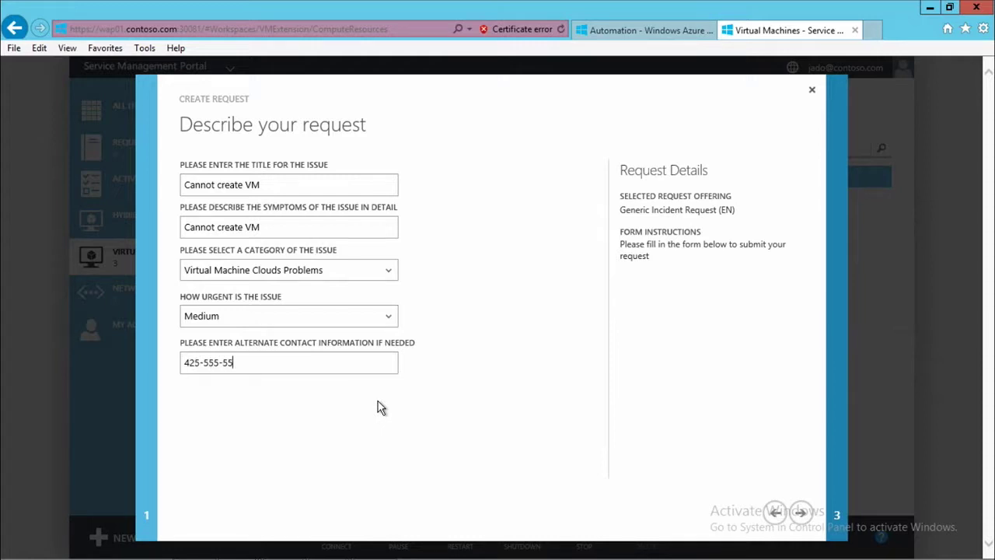
click(800, 515)
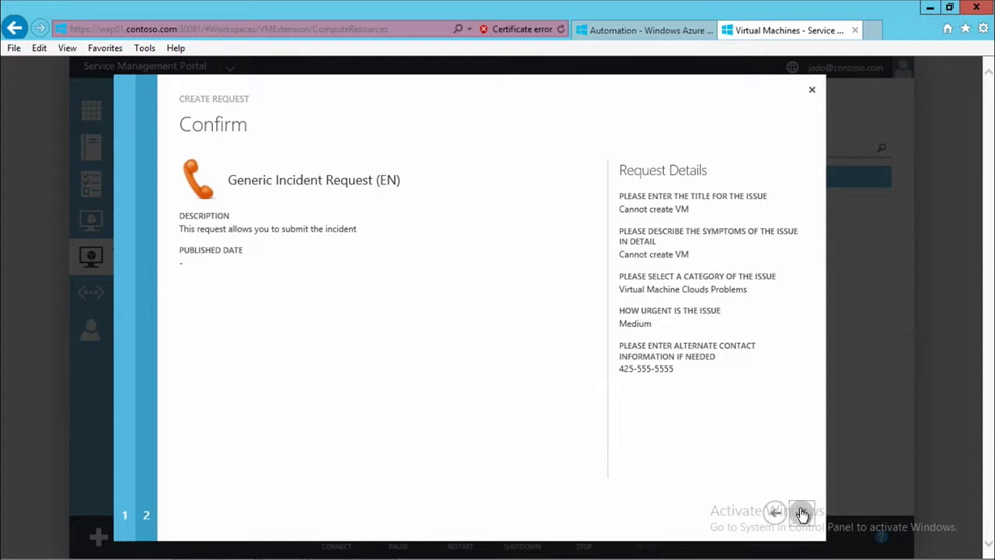
key(Return)
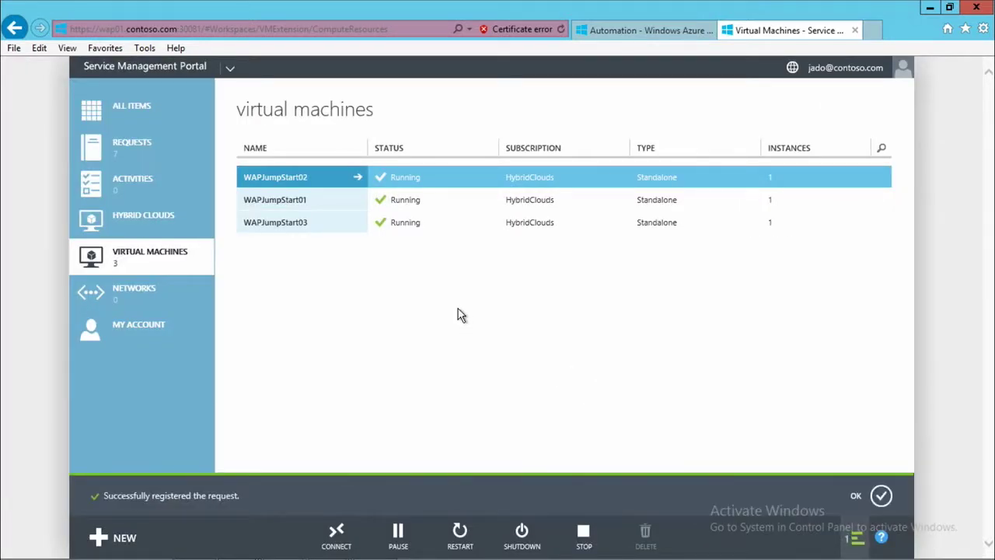
Check IR765 'Cannot create VM' is Active in My Requests, then switch to Service Manager Console.
click(136, 144)
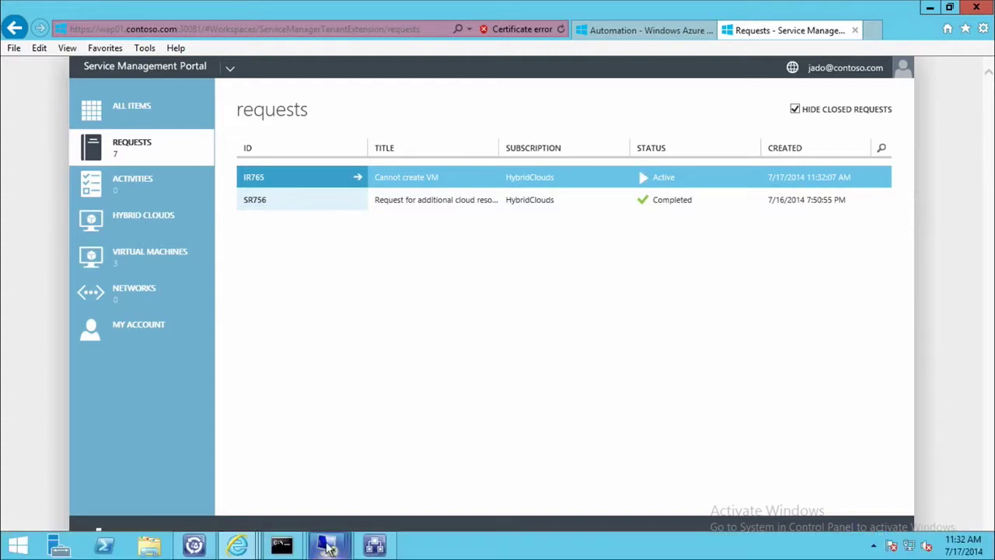
click(328, 546)
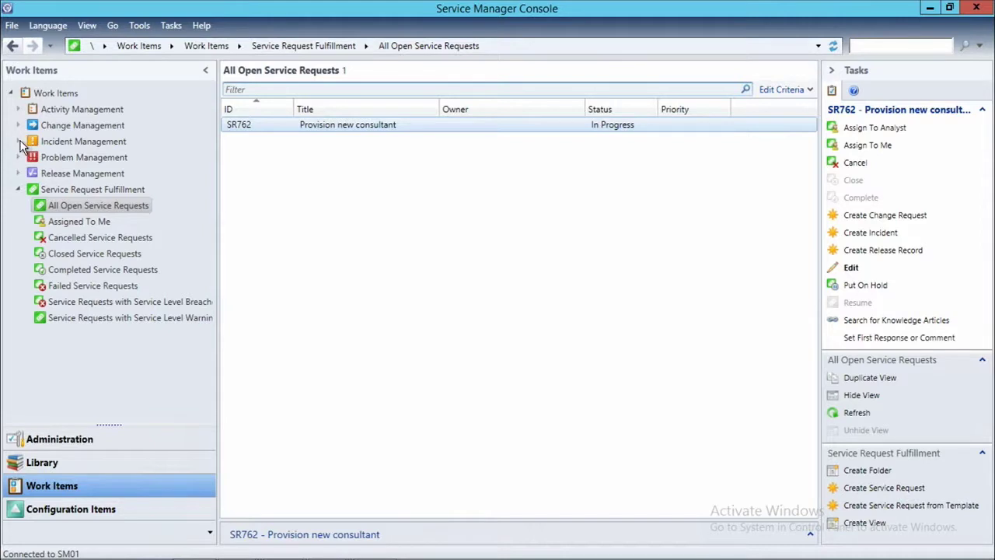
Show All Incidents sorted by ID with the new IR765 incident selected.
click(19, 142)
click(74, 96)
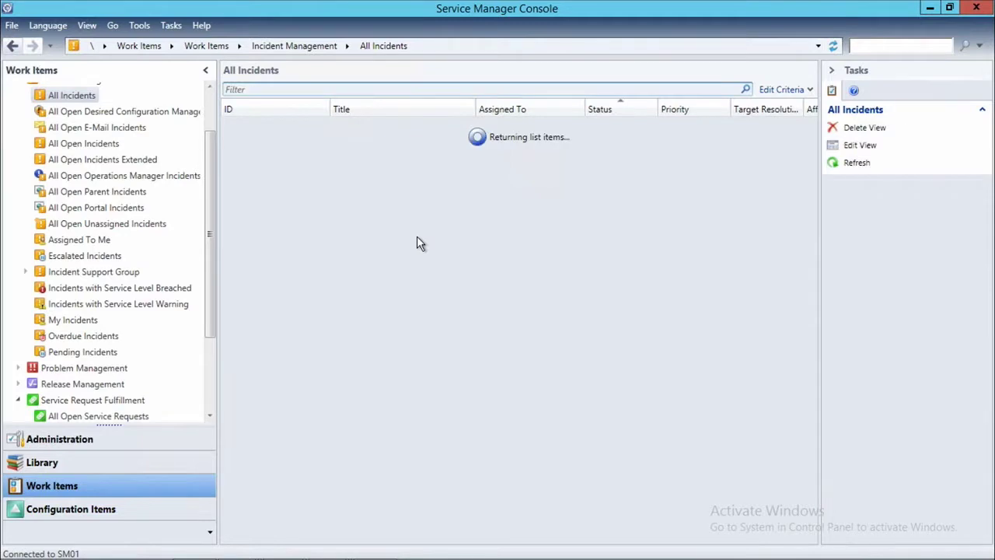
click(355, 128)
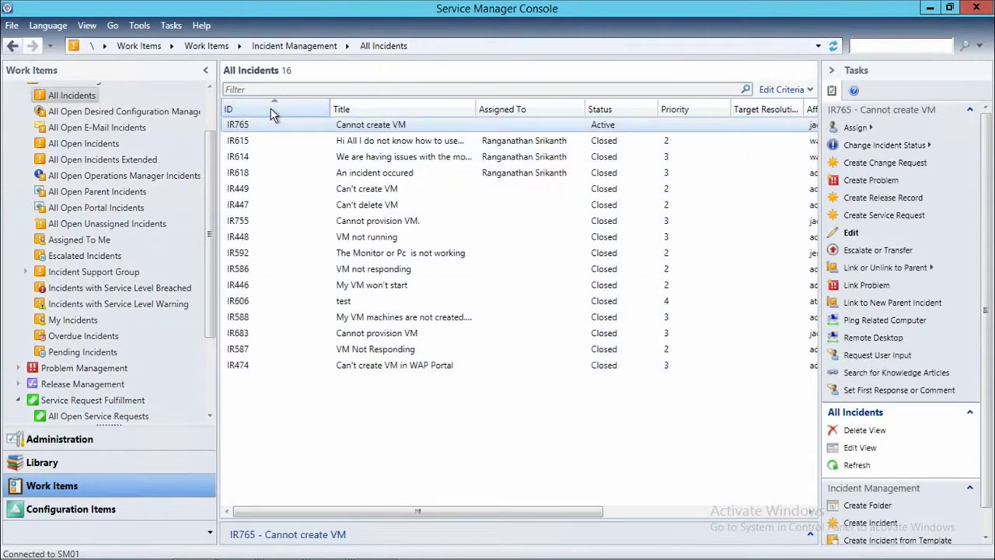
click(271, 110)
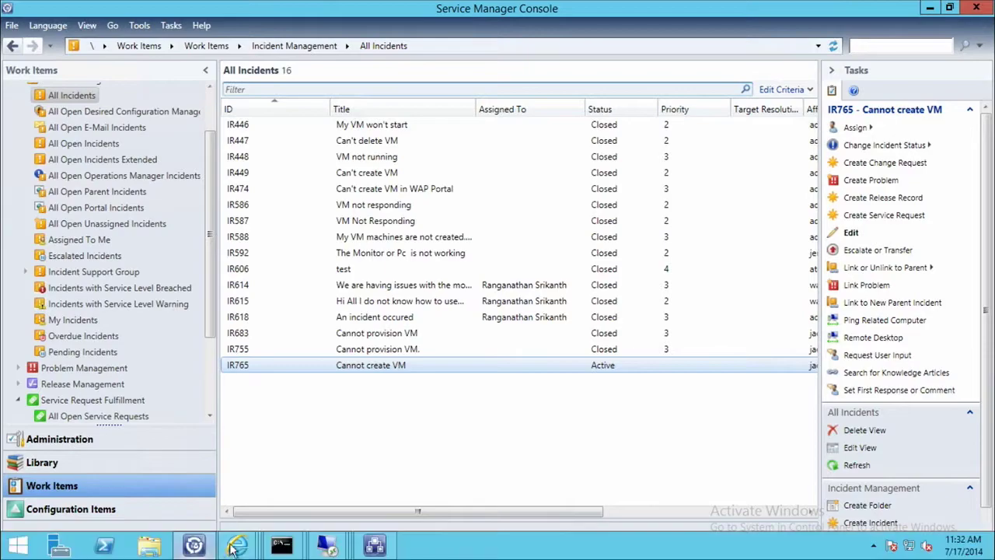
mouse_move(237, 544)
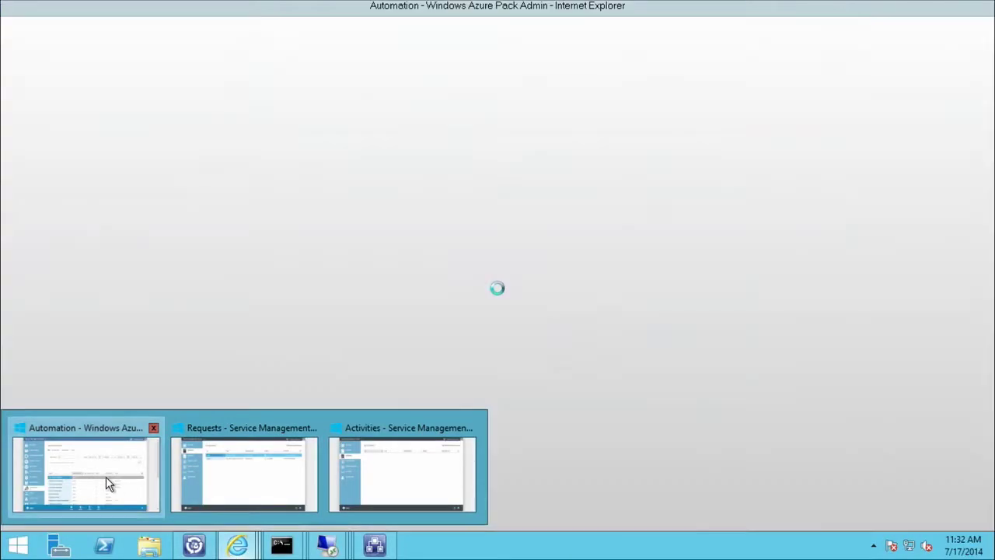
click(106, 476)
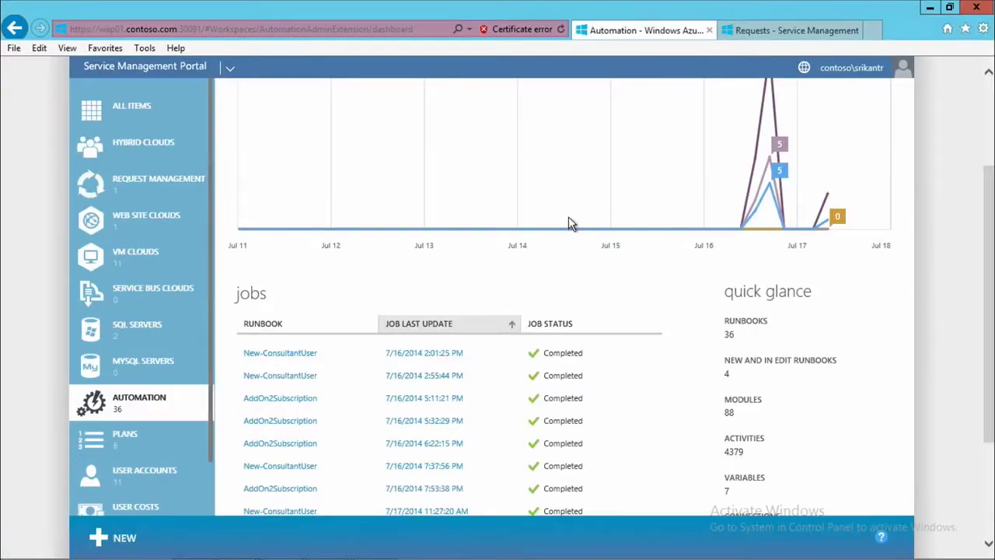
Open the tenant account's HybridClouds subscription dashboard showing 3 of 3 virtual machines used.
click(151, 469)
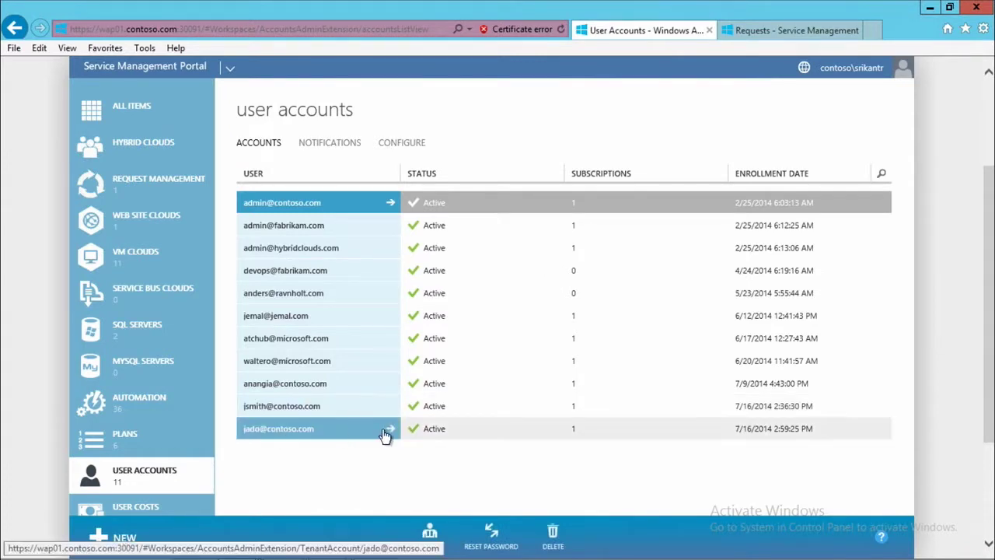
click(390, 431)
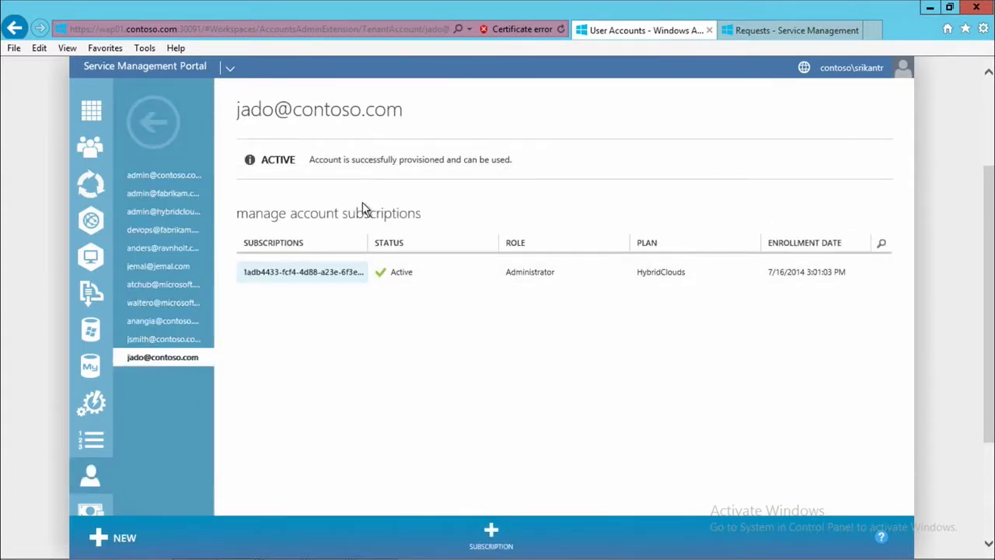
click(289, 265)
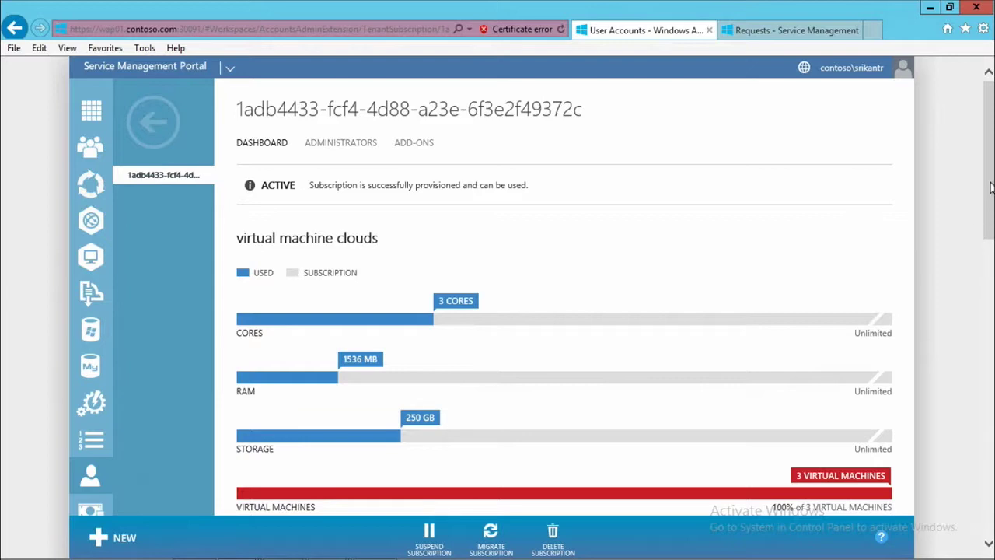
drag(992, 191, 992, 247)
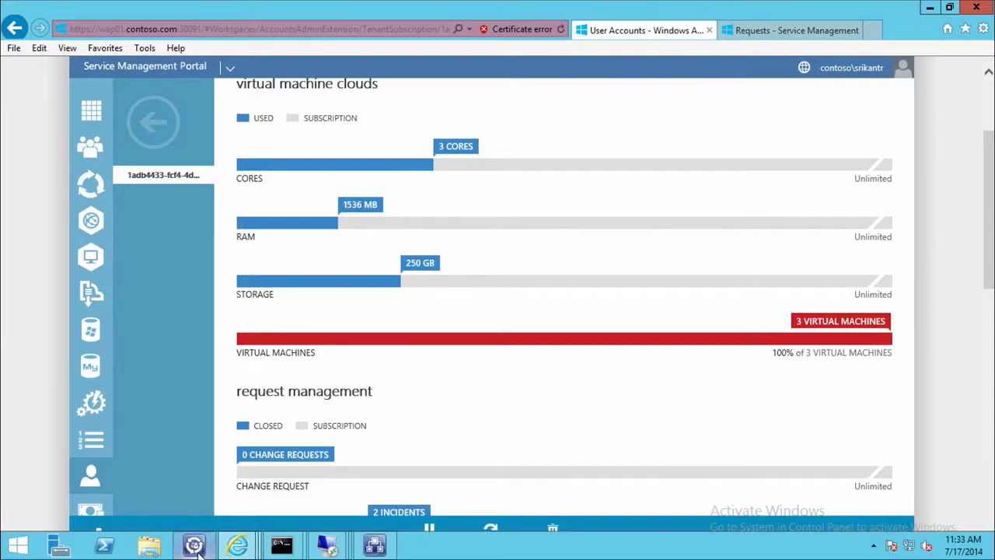
Add an IR765 comment advising a VM capacity request via the Add New Resources RO, then save.
click(194, 547)
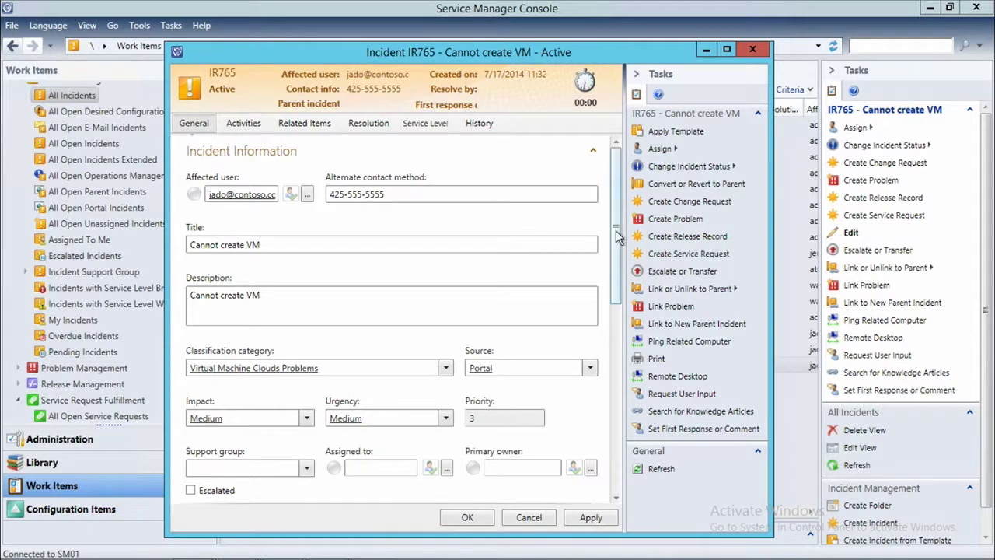
drag(617, 237, 608, 412)
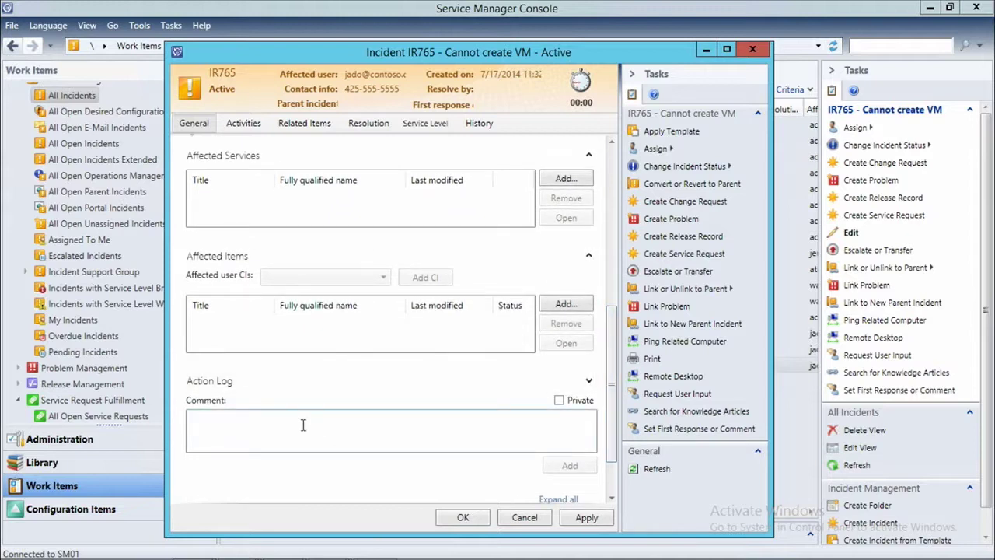
click(303, 424)
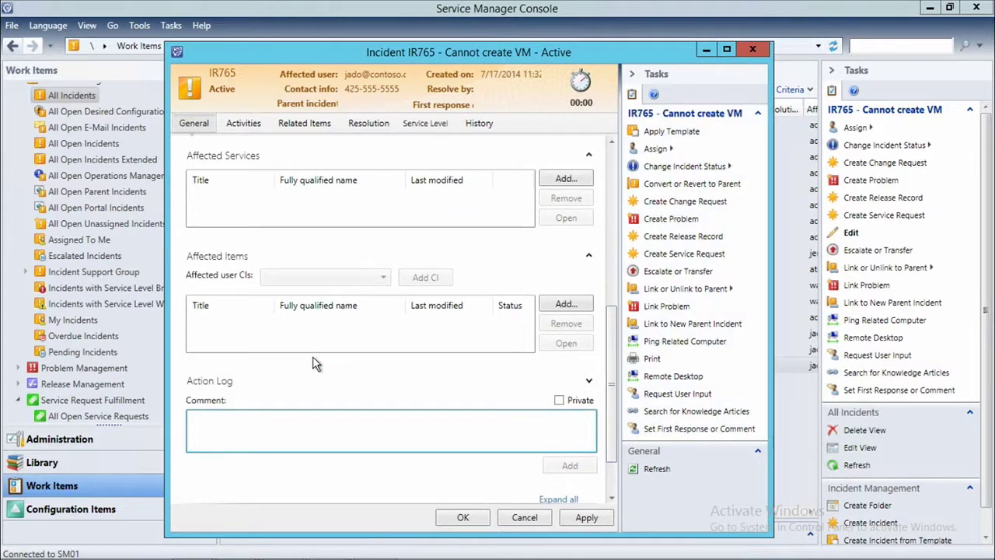
text(Y)
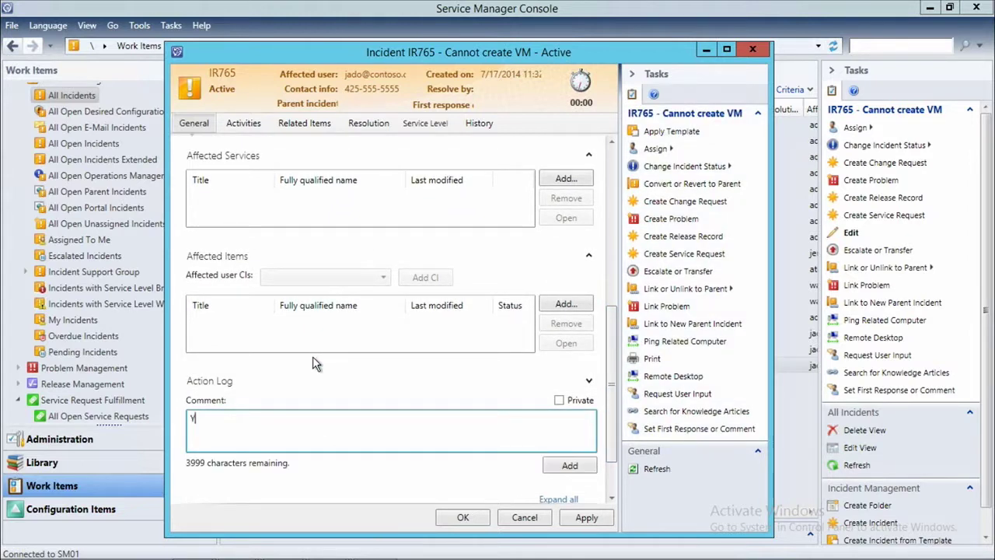
text(ou've run o)
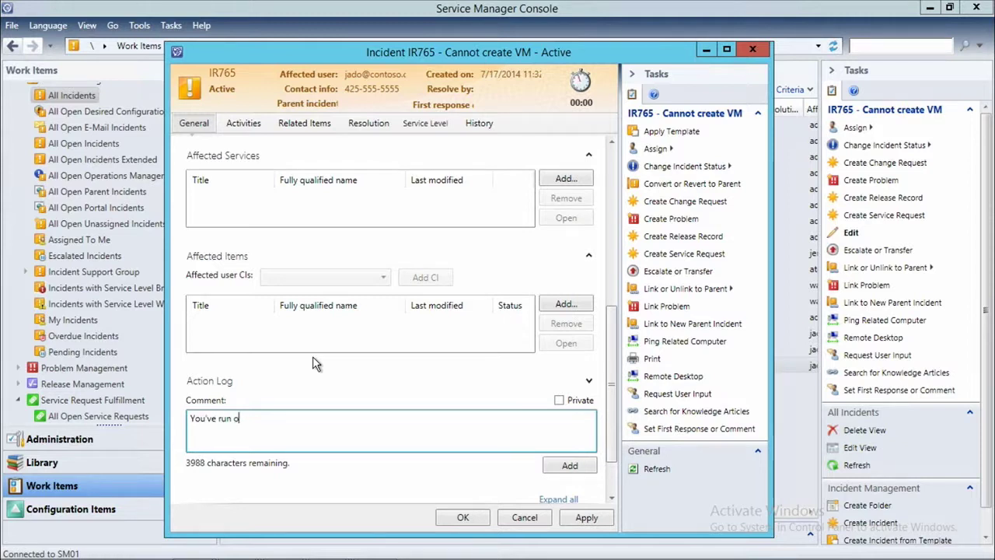
text(ut of quota. Please reques)
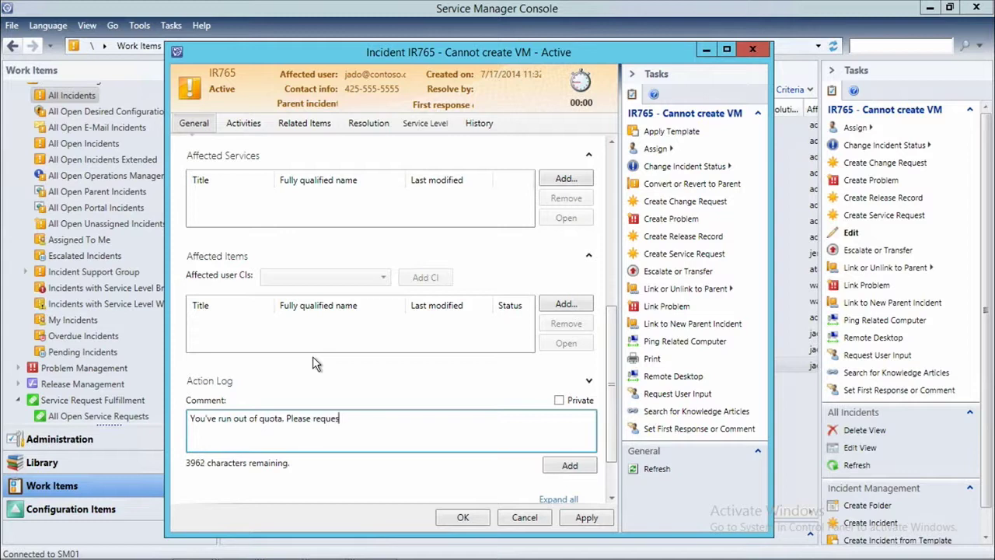
text(t new VM capacioty \\\\)
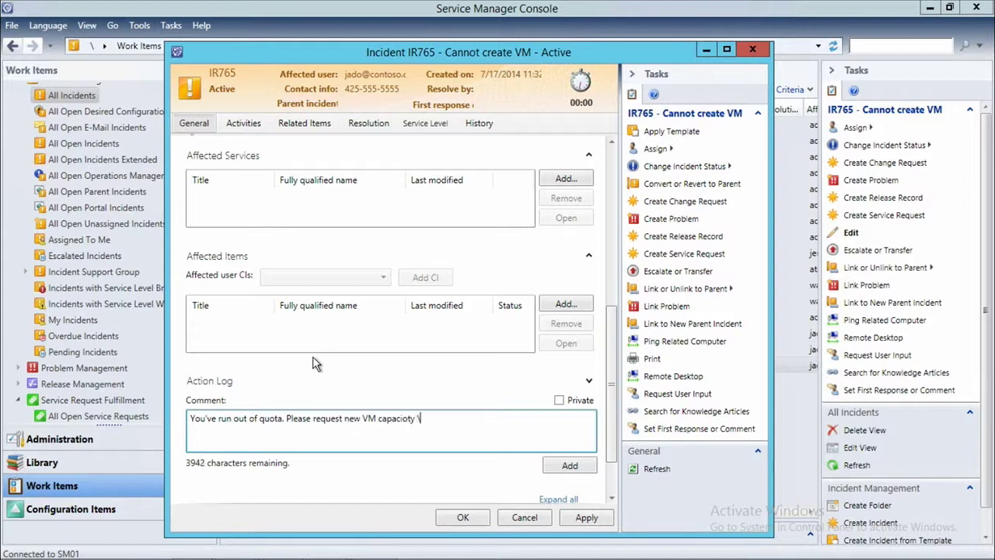
key(BackSpace)
key(BackSpace)
key(BackSpace)
key(BackSpace)
key(BackSpace)
key(BackSpace)
key(BackSpace)
key(BackSpace)
key(BackSpace)
text(ity using the Self)
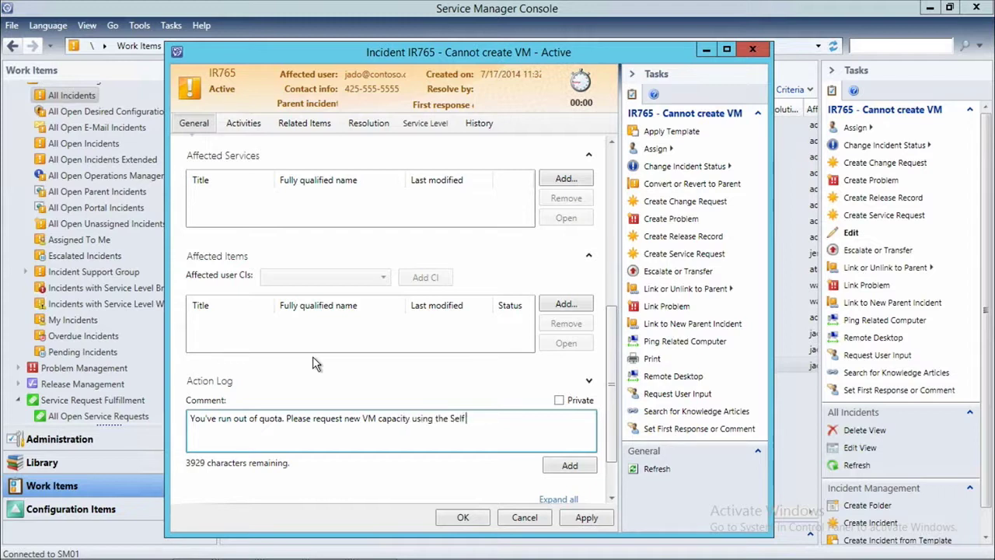
key(BackSpace)
key(BackSpace)
key(BackSpace)
key(BackSpace)
key(BackSpace)
text(Add New Resources )
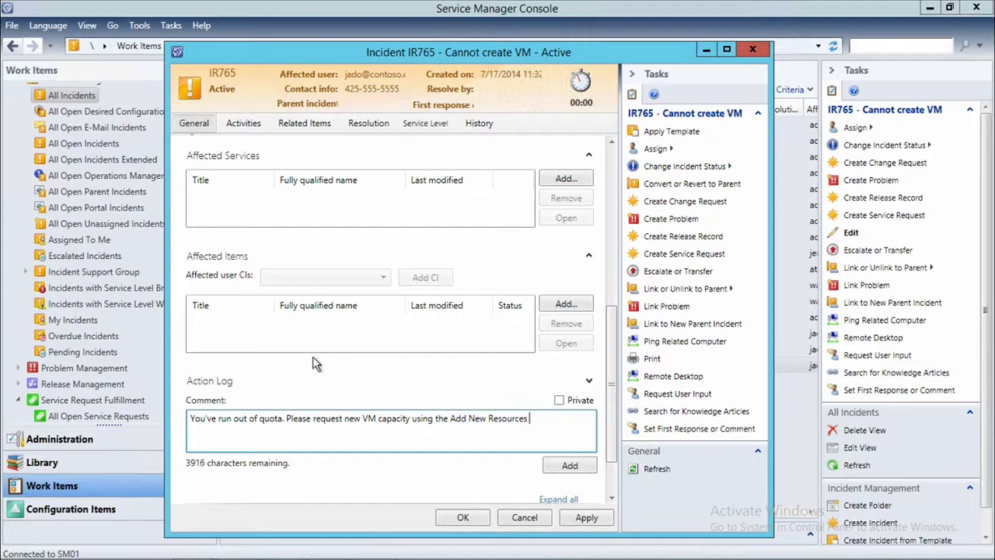
text(RO.)
click(556, 469)
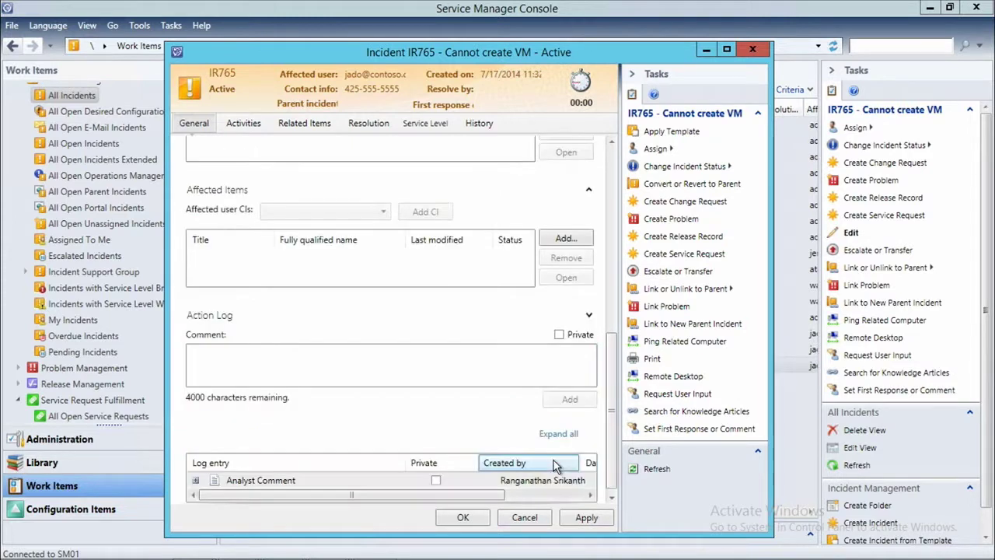
click(460, 519)
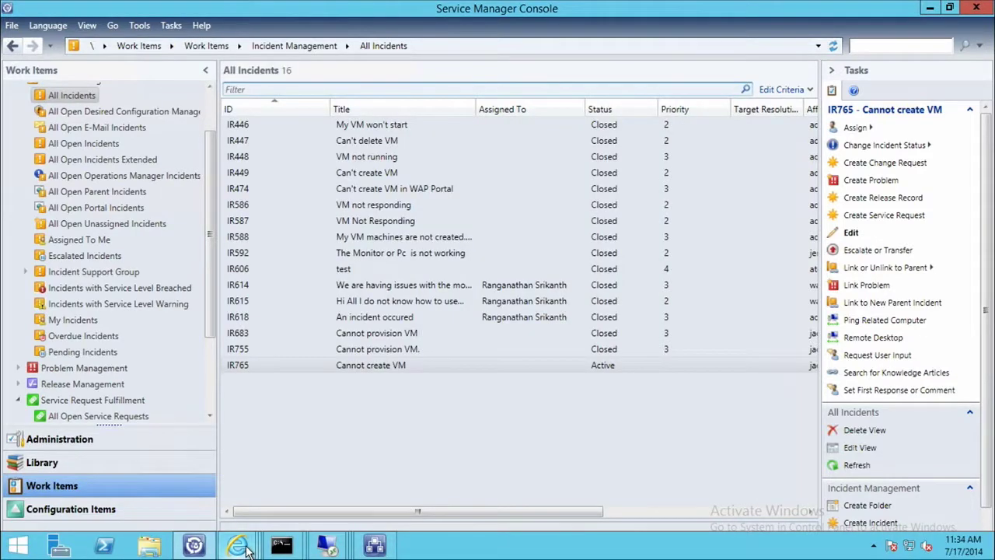
Open the IR765 request's tracking history in the tenant portal.
mouse_move(194, 546)
mouse_move(254, 470)
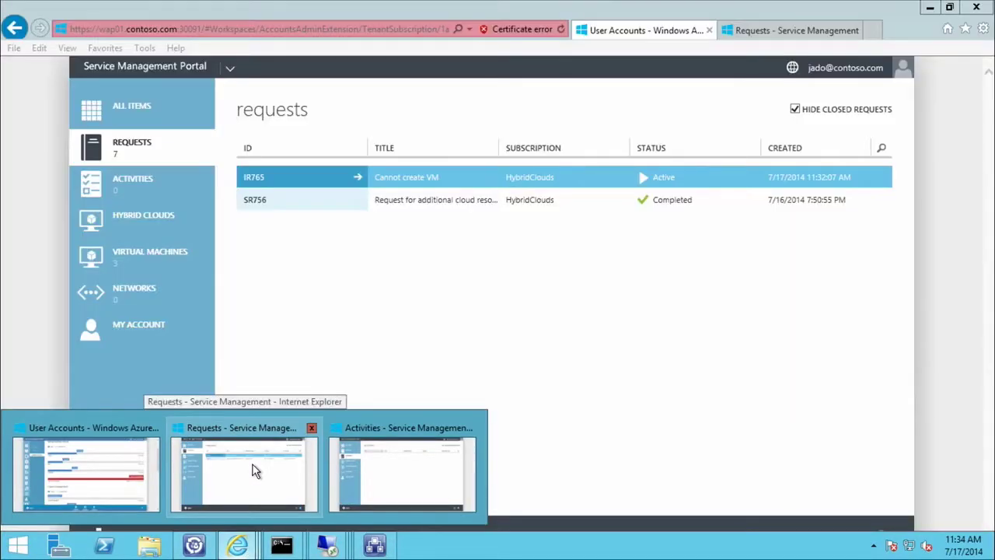
click(254, 470)
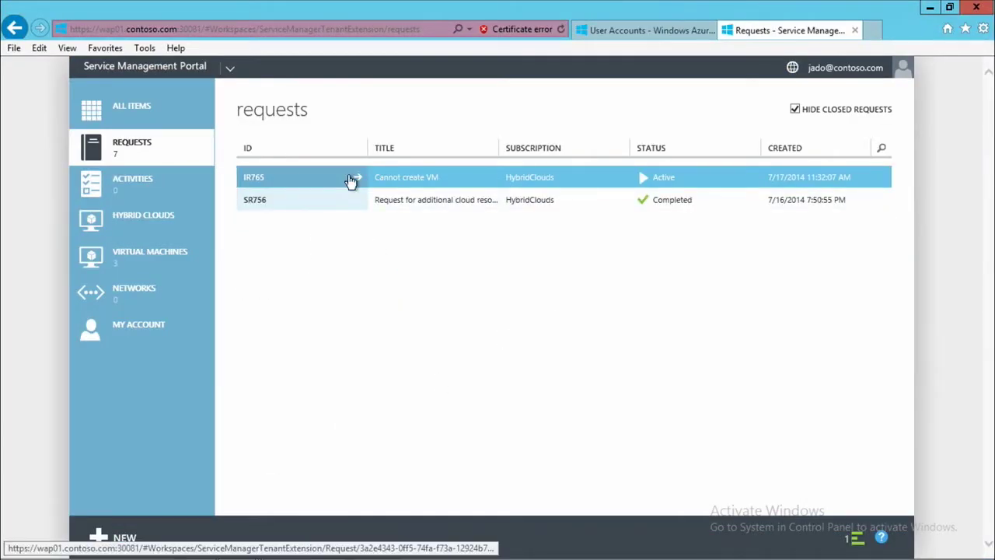
click(401, 190)
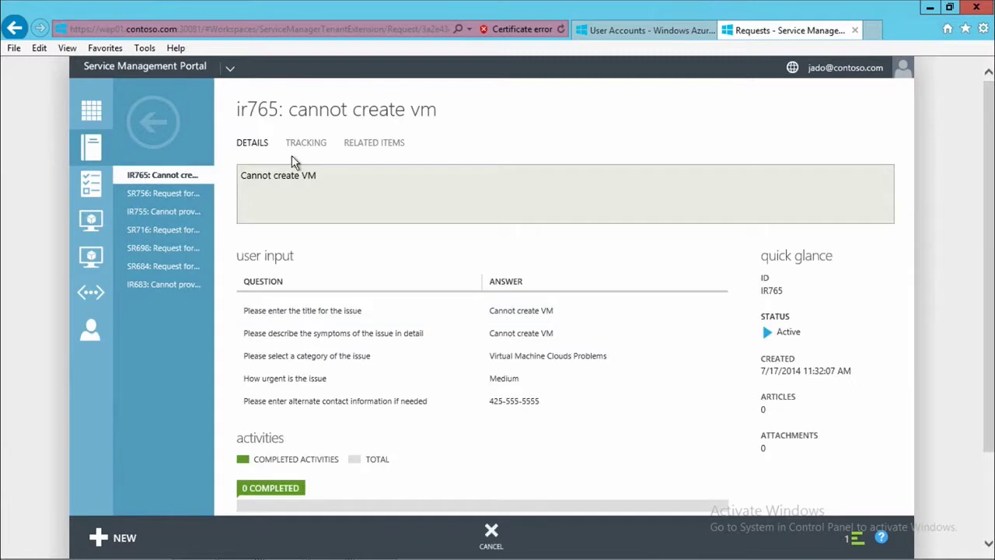
click(308, 150)
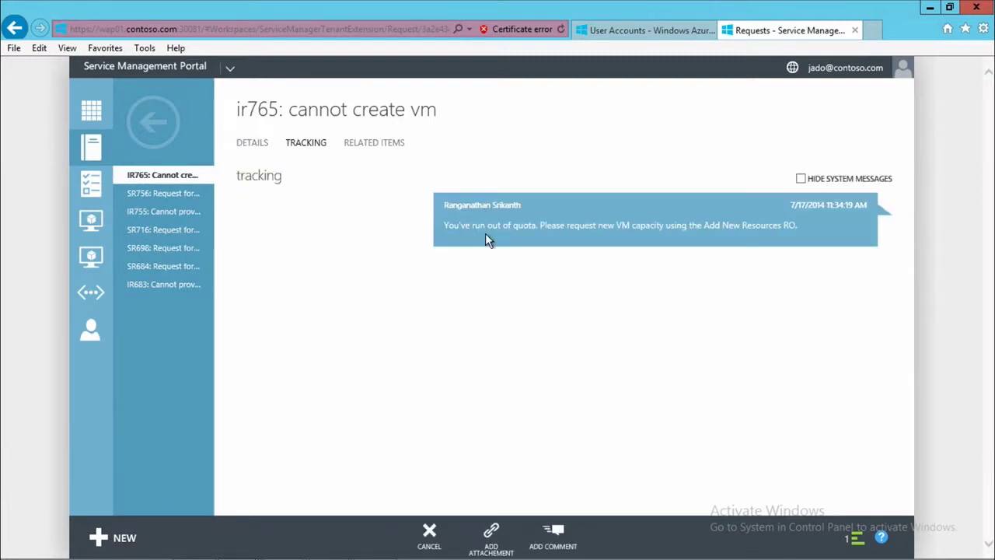
Highlight the analyst's out-of-quota reply, then begin a new comment.
drag(447, 225, 575, 226)
click(516, 262)
drag(447, 227, 566, 226)
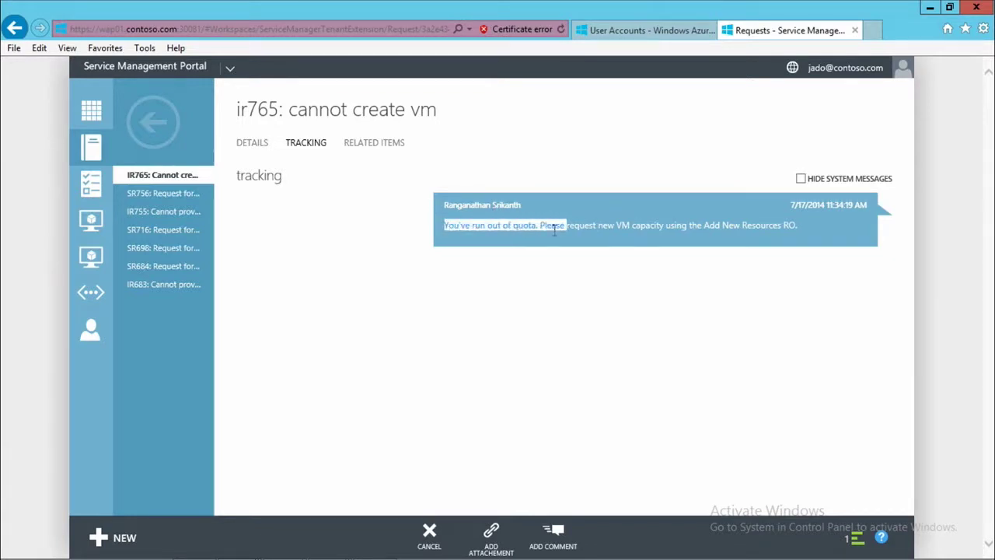
click(665, 218)
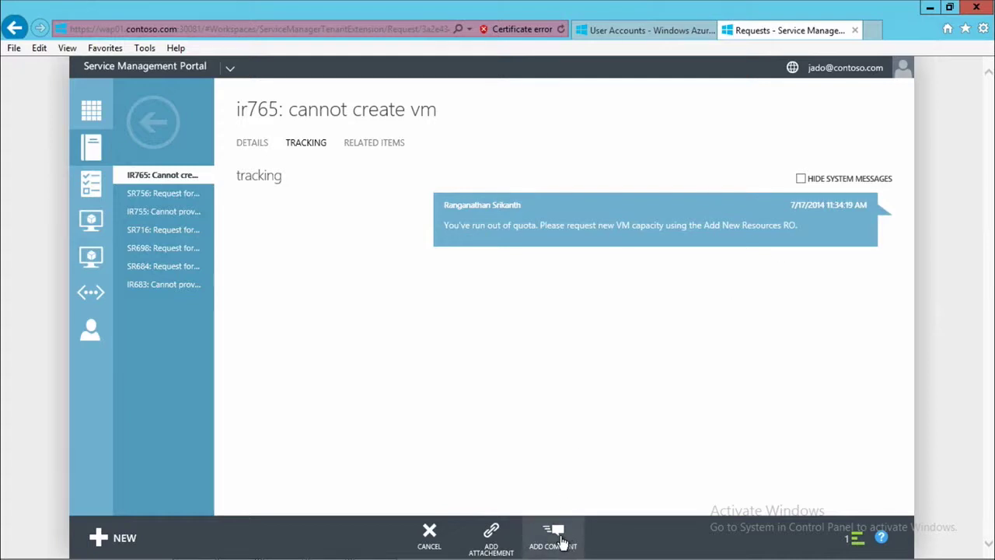
click(554, 538)
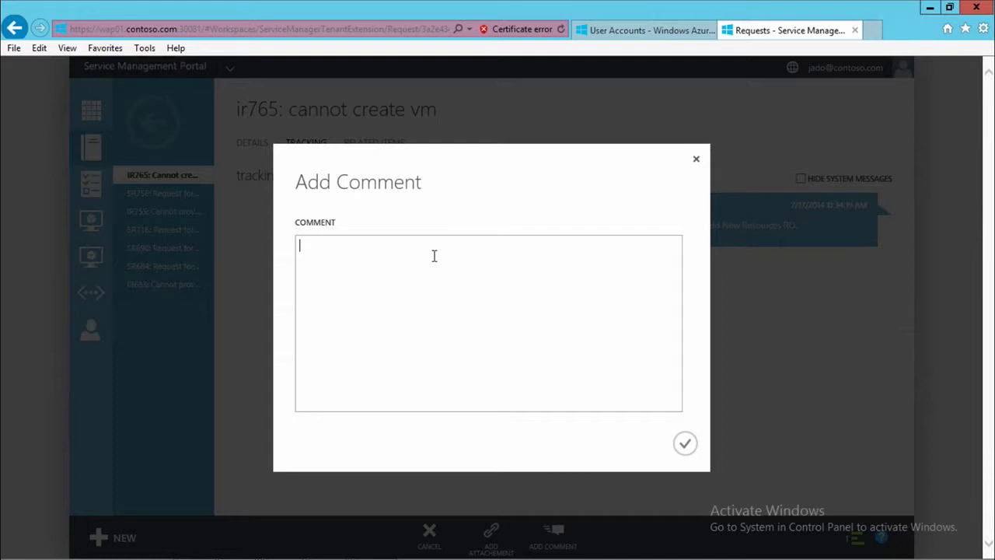
Post the reply 'Thanks. I will.' on IR765 and dismiss the completed notifications.
text(Thanbks.)
key(ctrl+BackSpace)
key(ctrl+BackSpace)
click(684, 444)
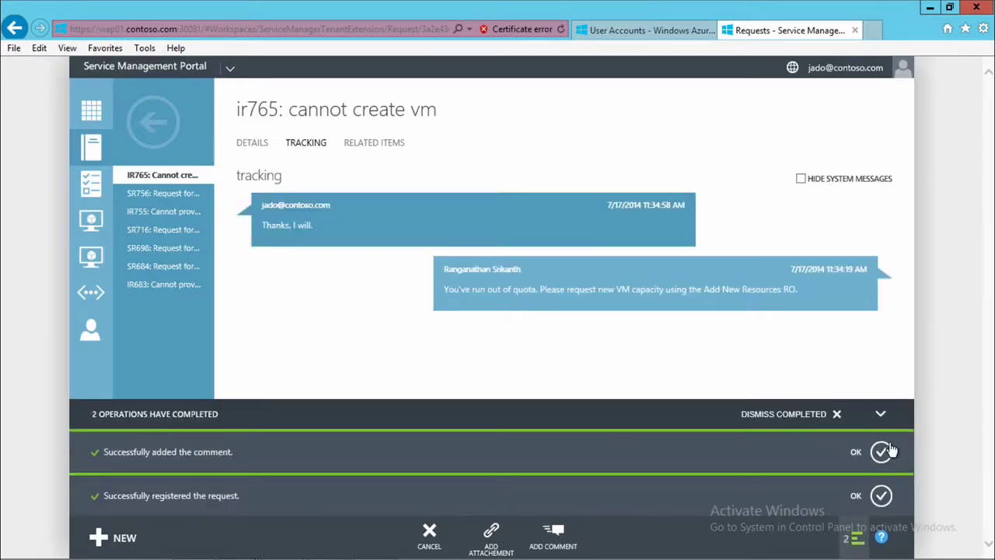
click(836, 416)
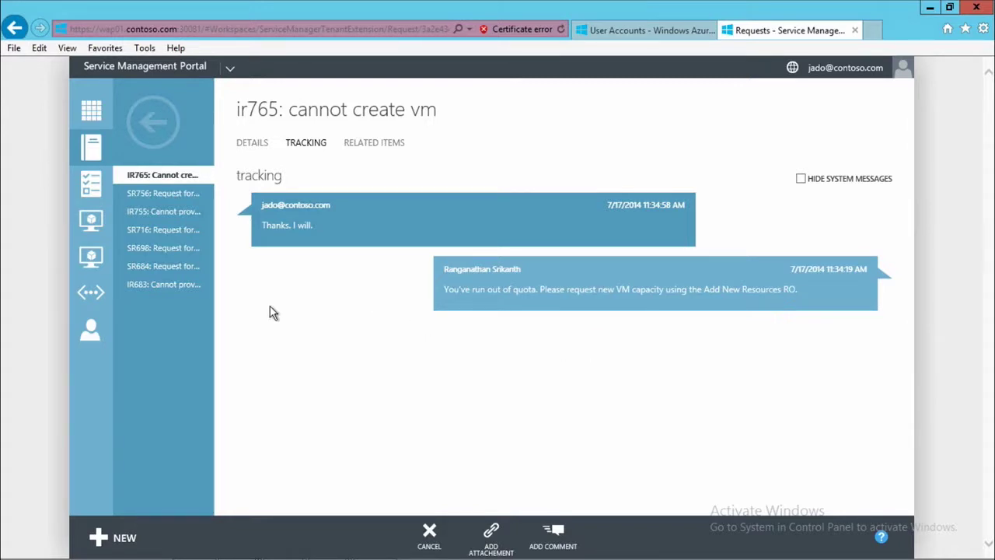
click(97, 537)
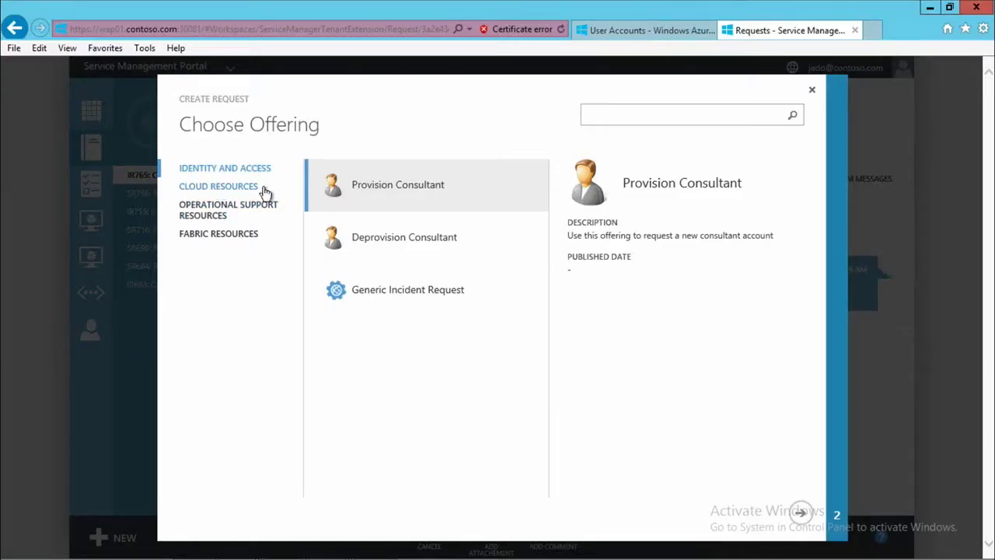
Show the Cloud Resources offerings, including Request Additional Cloud Resource, in the new request wizard.
click(262, 189)
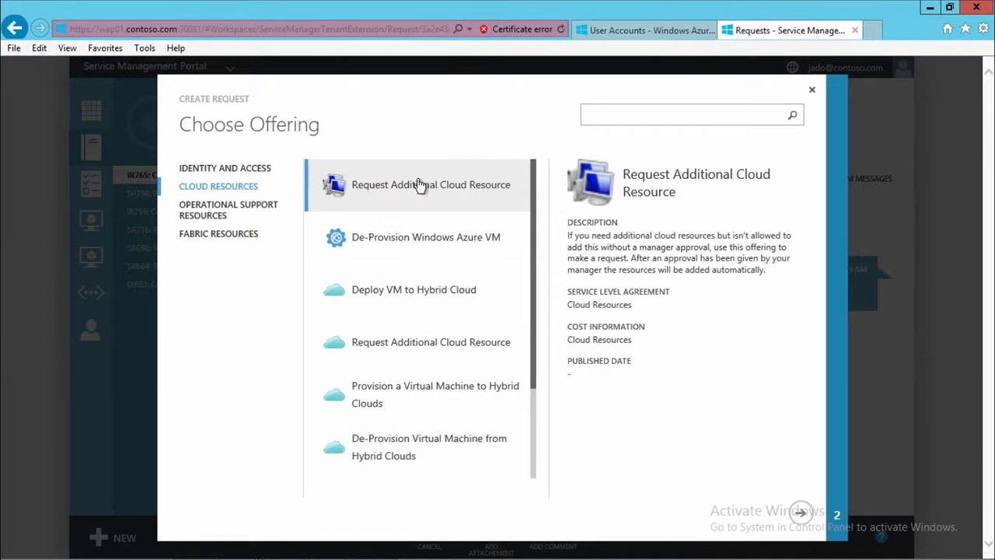
Submit an additional cloud resource request with reason 'Need for dev env.', Plus 5 VMs, Medium urgency.
click(801, 515)
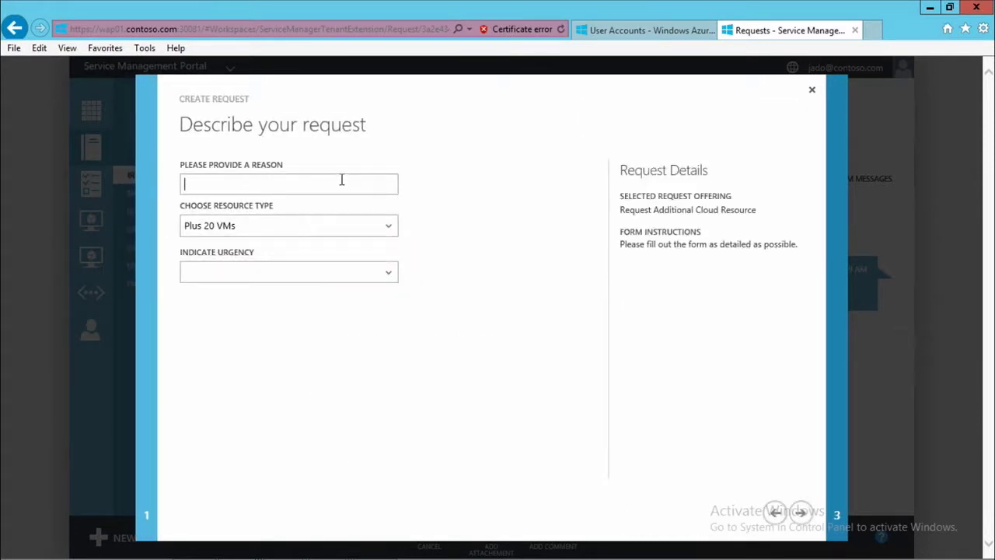
text(Need)
key(BackSpace)
key(BackSpace)
key(BackSpace)
key(BackSpace)
text(N)
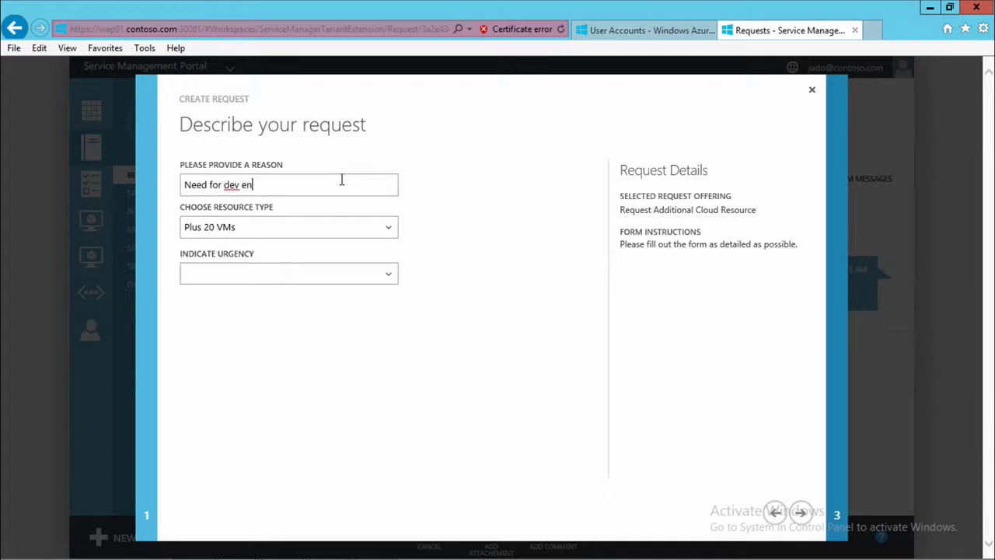
click(389, 229)
click(260, 272)
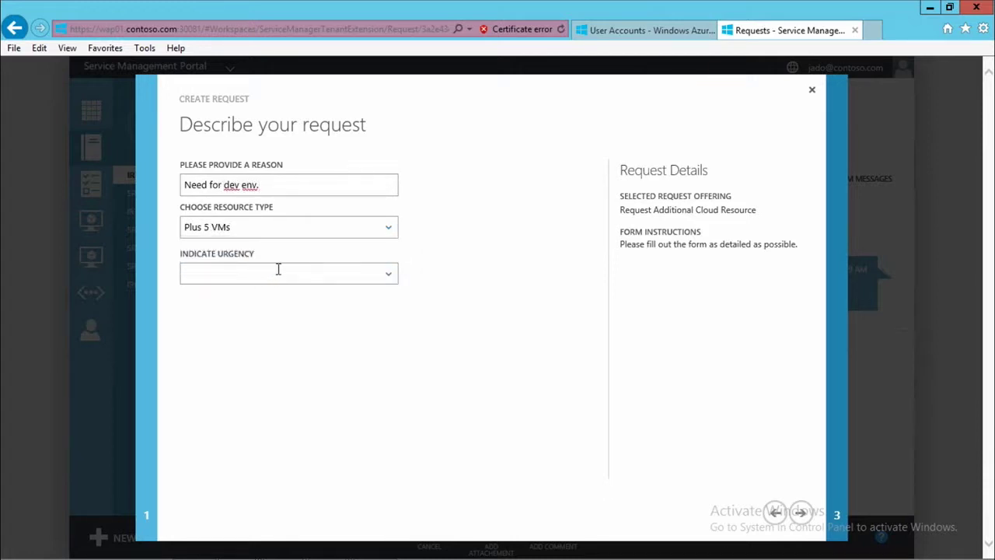
click(388, 275)
click(289, 318)
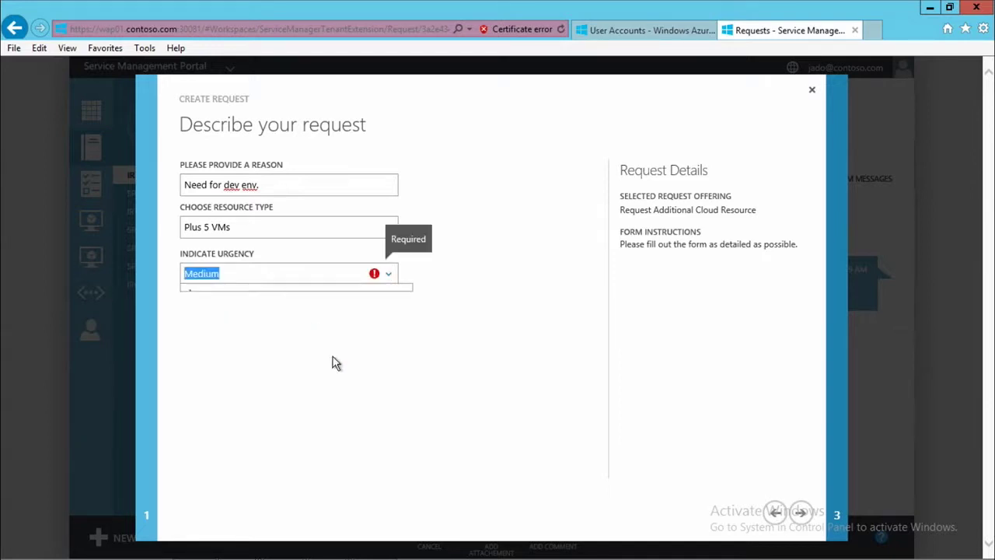
click(800, 513)
click(801, 515)
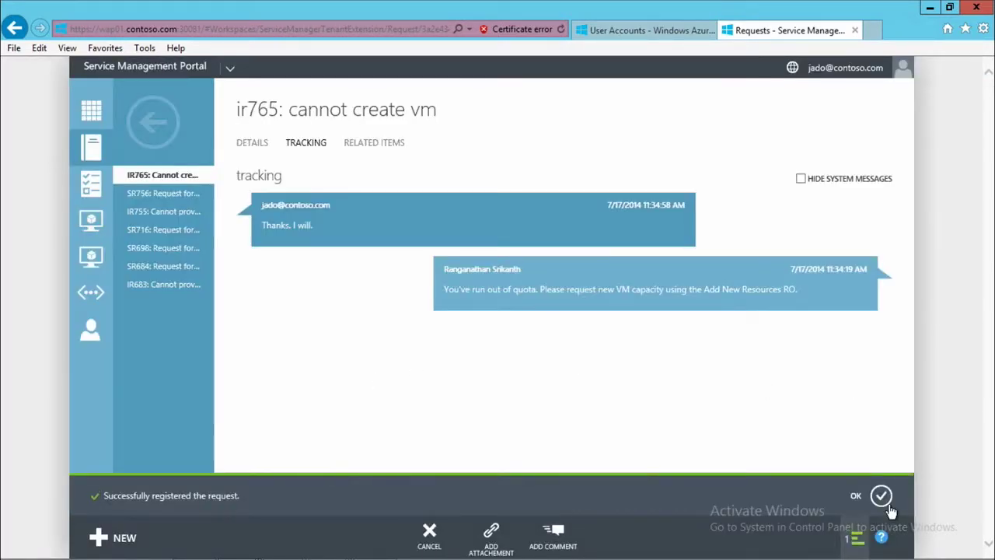
click(880, 497)
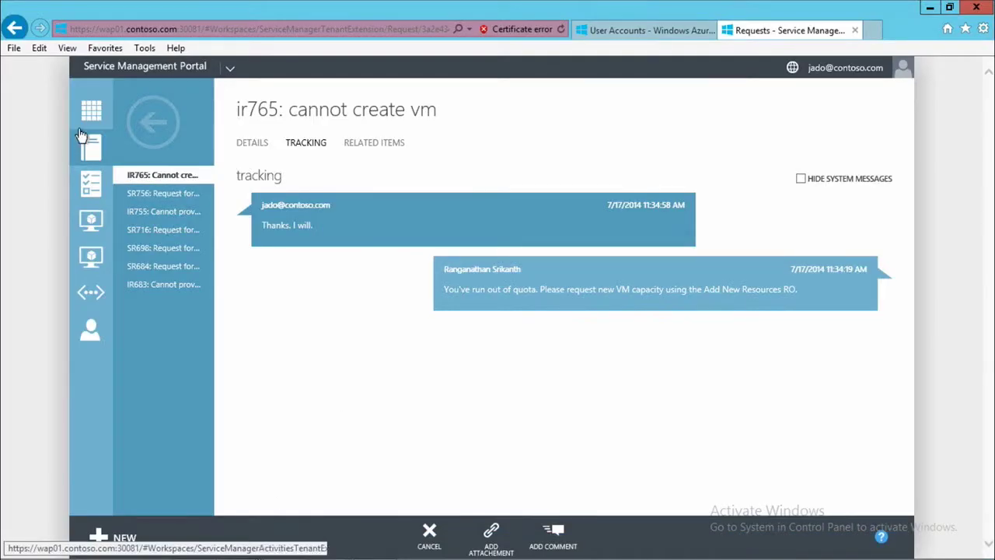
Open request SR766's details from the tenant's requests list under All Items.
click(93, 114)
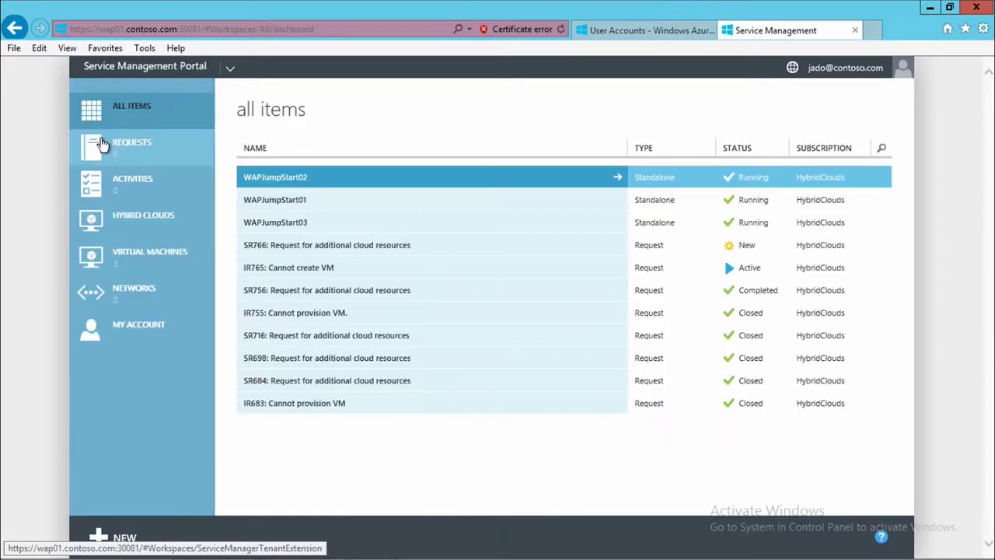
click(109, 153)
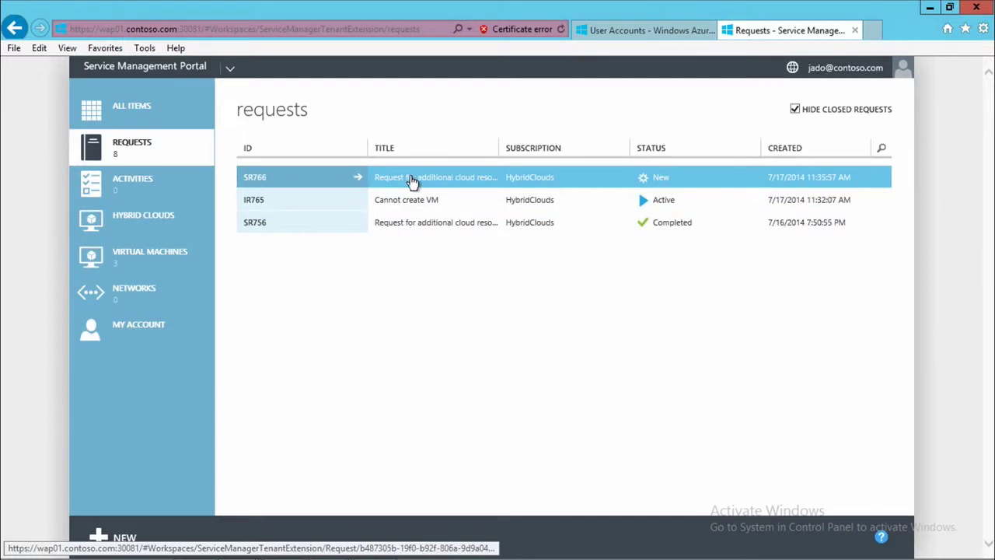
mouse_move(374, 178)
mouse_down()
mouse_move(512, 179)
mouse_move(371, 178)
mouse_up()
click(357, 178)
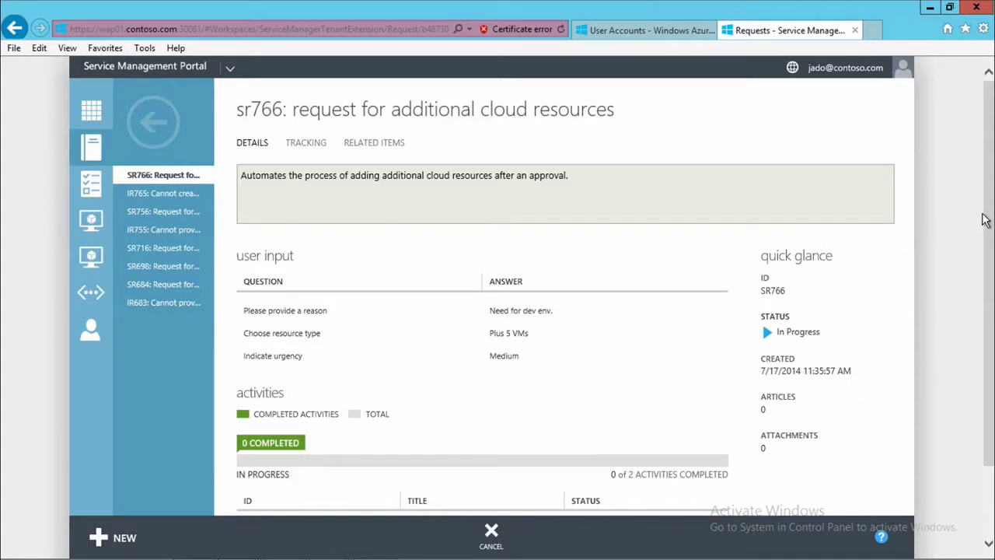
Scroll to SR766's activities and highlight the RA768 and RB767 rows.
drag(989, 224, 989, 296)
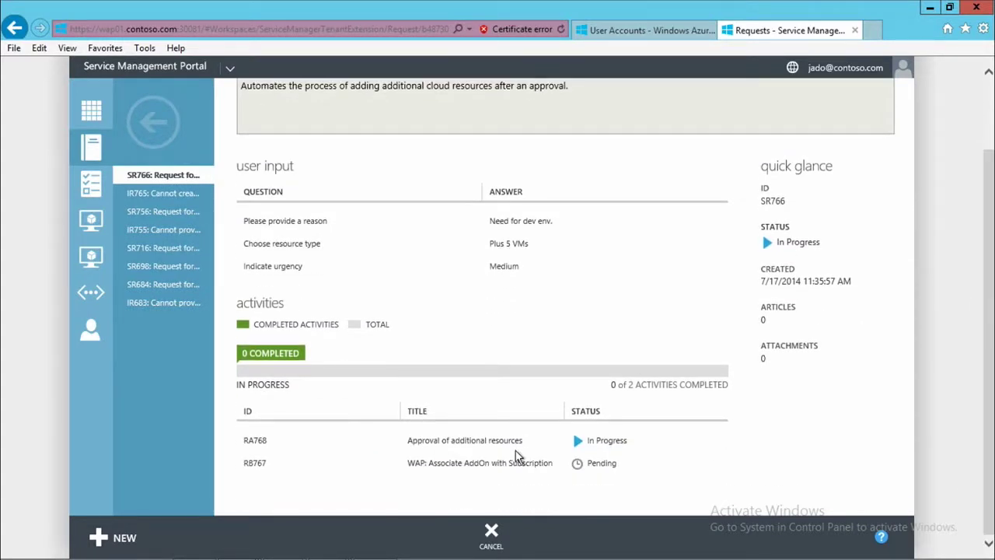
drag(410, 444, 622, 466)
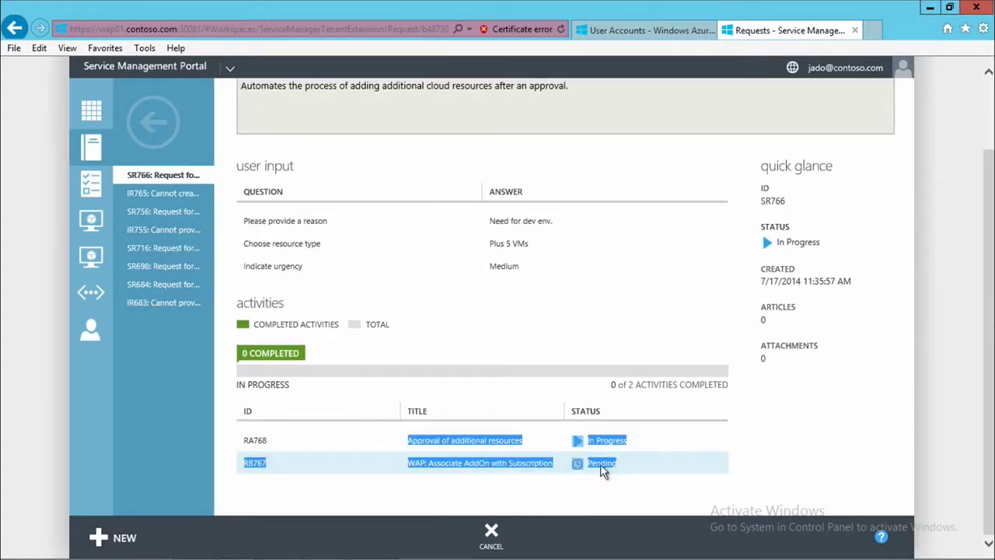
click(446, 440)
Highlight the pending RB767 'AddOn with Subscription' activity title, then bring Orchestrator Runbook Designer forward.
click(458, 462)
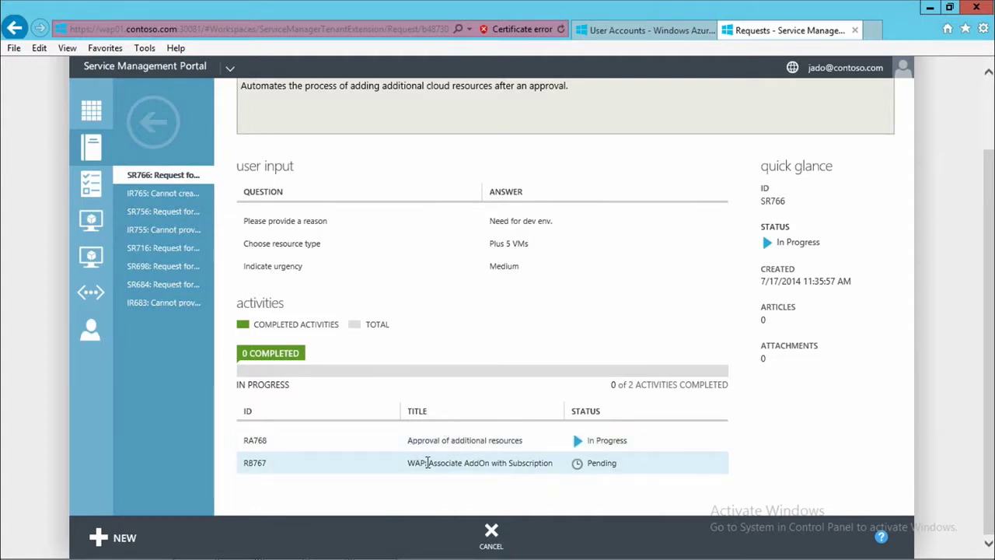
drag(430, 463, 553, 465)
click(428, 462)
drag(429, 463, 553, 464)
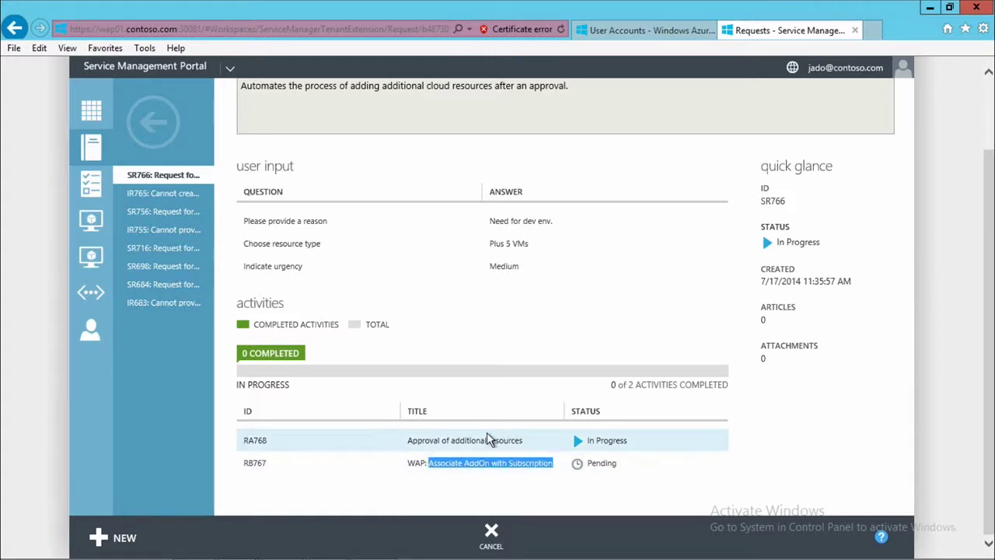
click(427, 463)
drag(429, 463, 553, 464)
click(531, 462)
drag(464, 463, 554, 464)
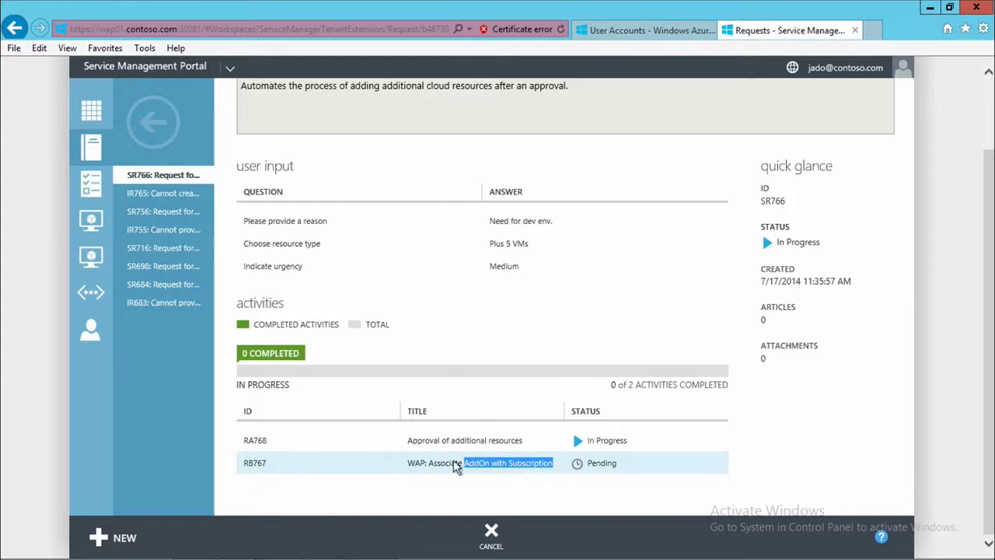
click(489, 463)
drag(488, 463, 553, 463)
click(515, 467)
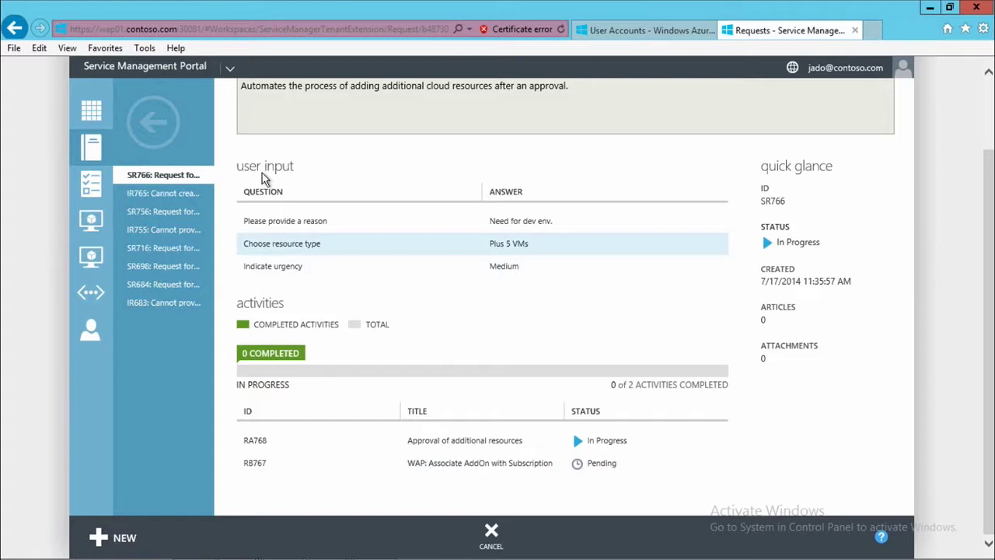
mouse_move(354, 554)
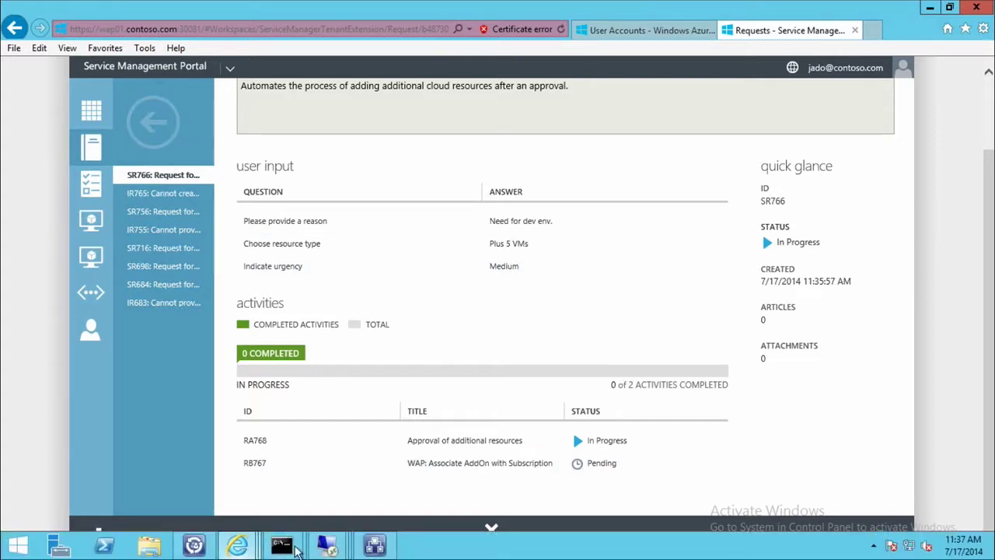
click(378, 547)
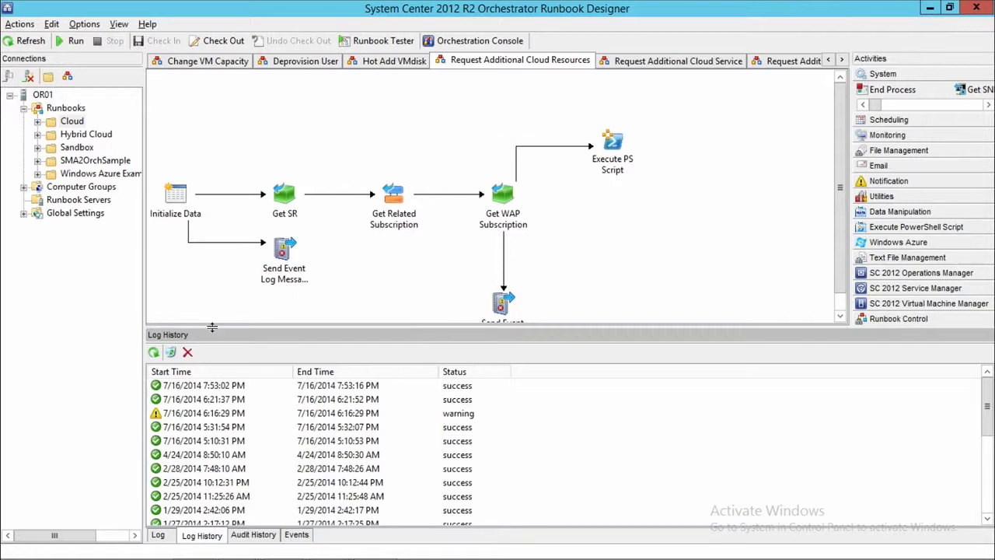
Inspect Initialize Data's parameters without changes, then select the Execute PS Script activity.
click(173, 197)
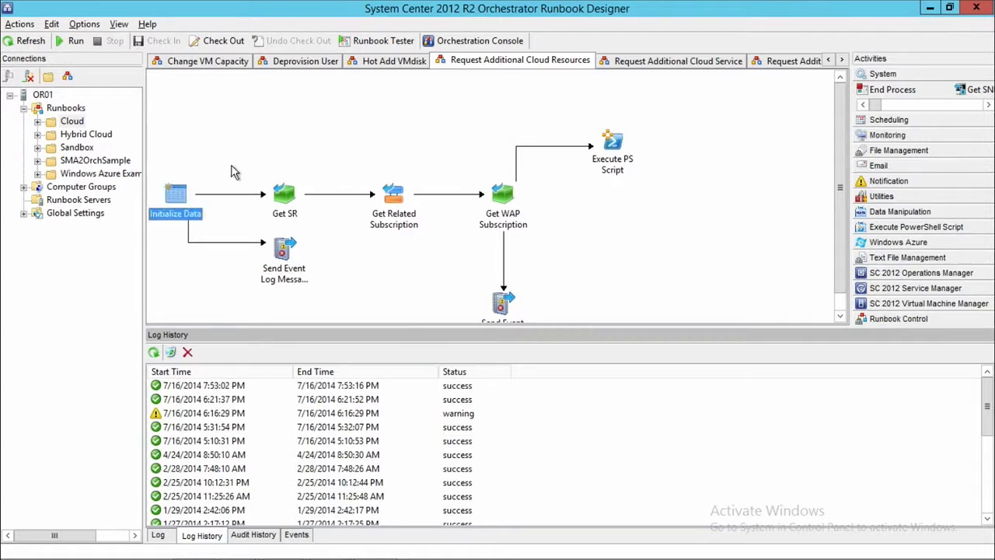
double_click(174, 198)
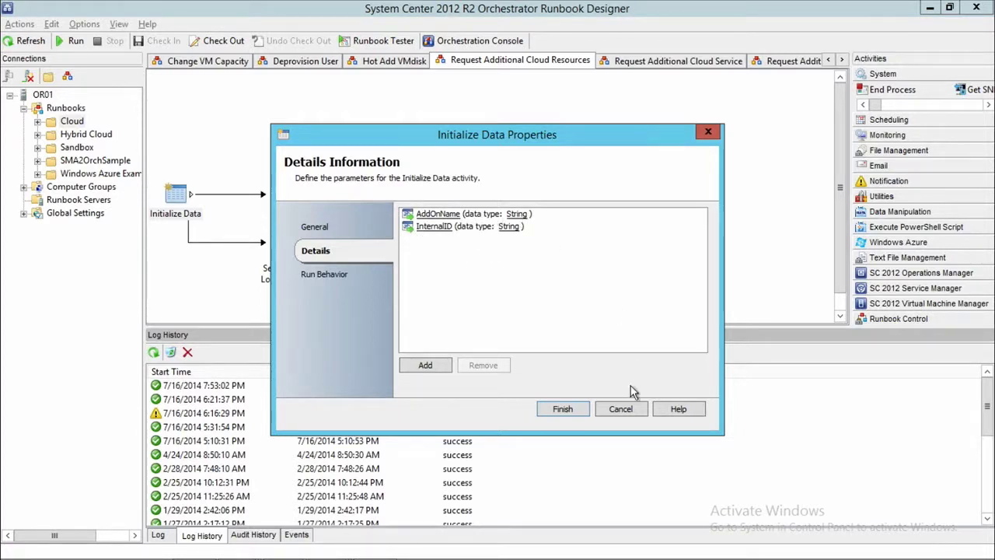
click(620, 409)
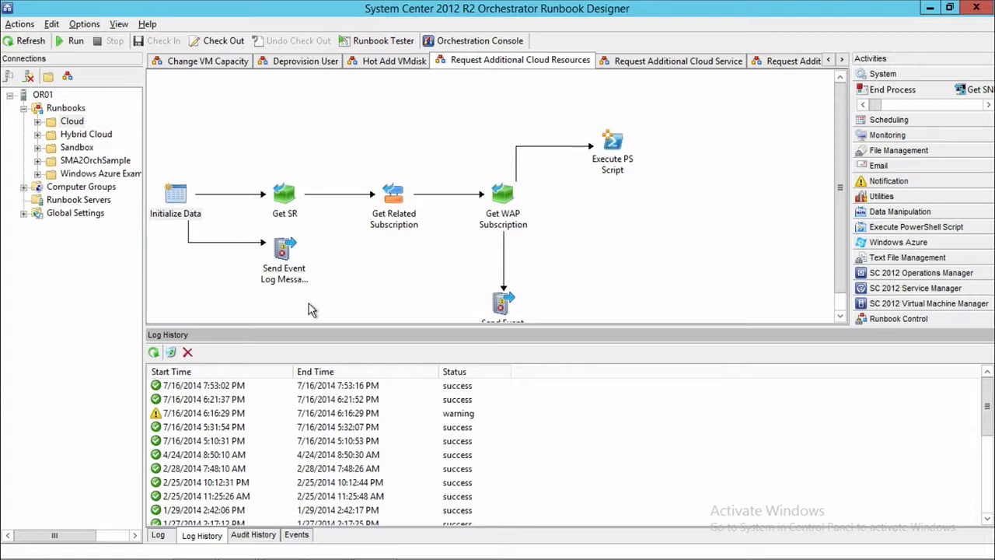
click(618, 165)
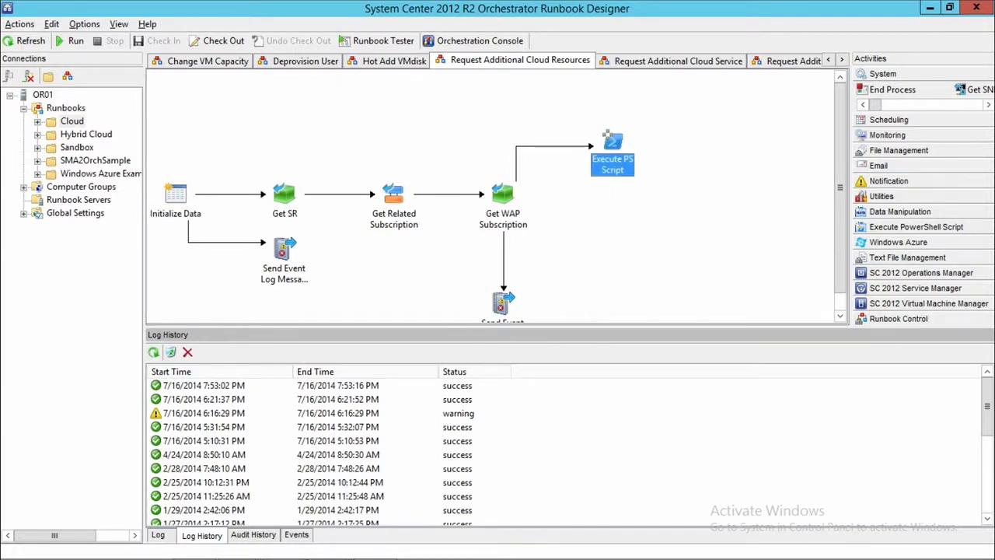
mouse_move(317, 557)
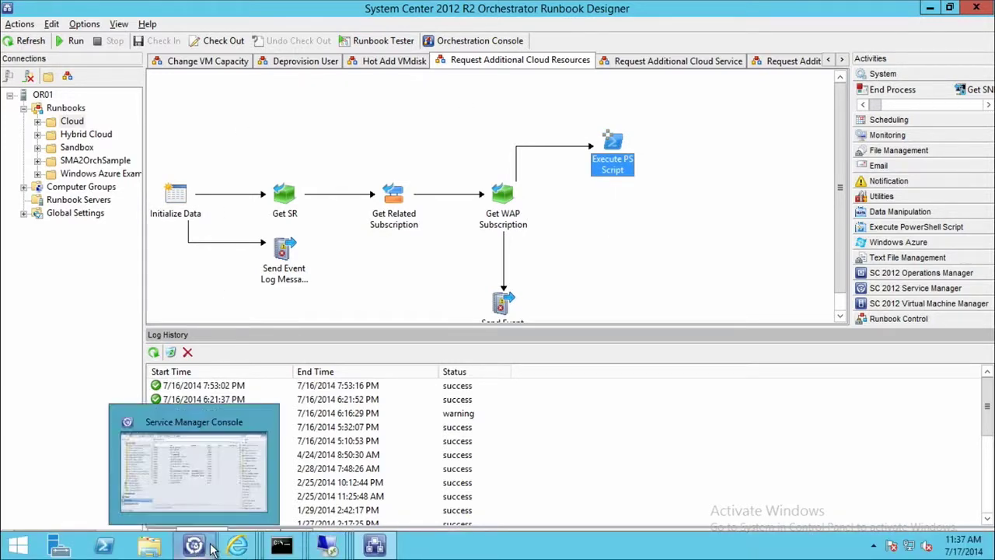
Switch to the 'Activities - Service Management' Internet Explorer window showing RA768 In Progress.
mouse_move(241, 548)
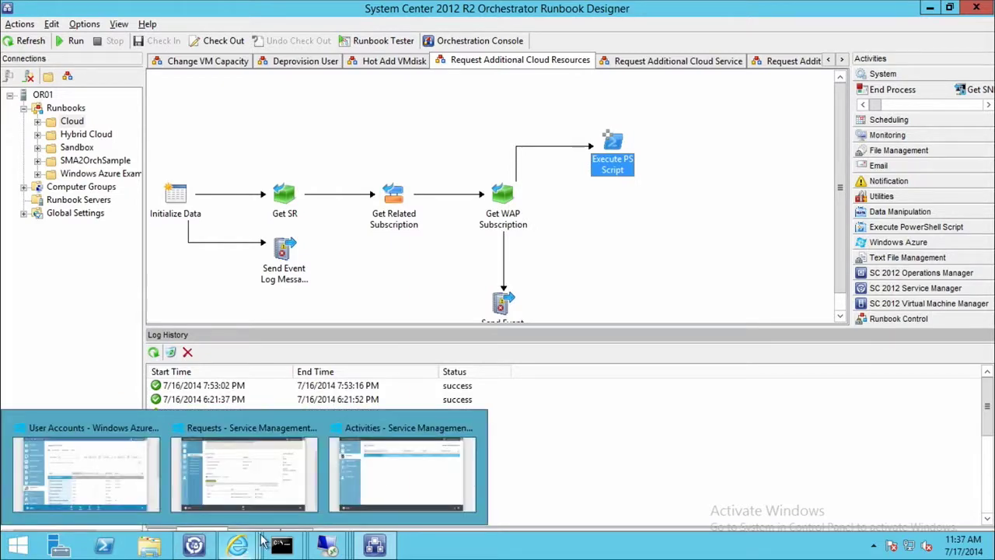
mouse_move(405, 464)
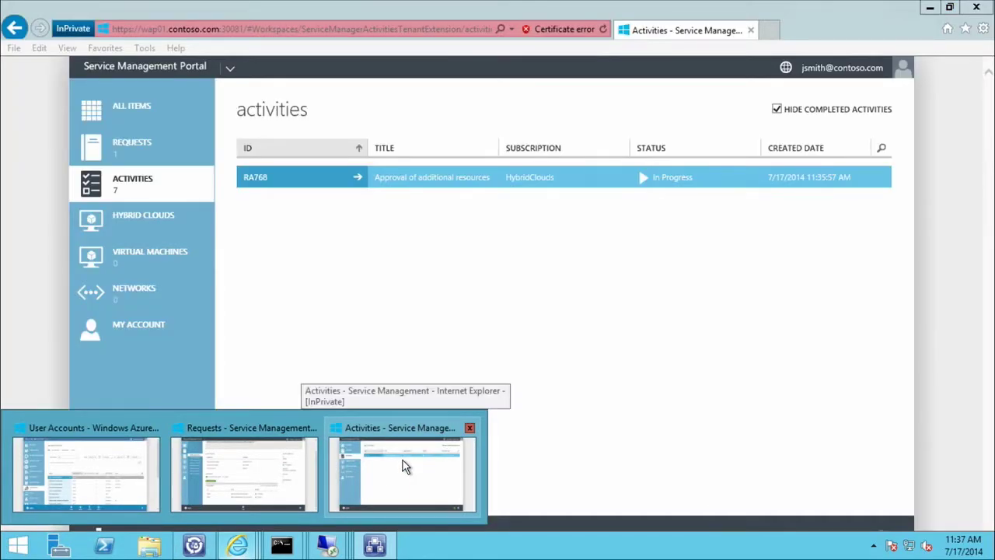
click(405, 465)
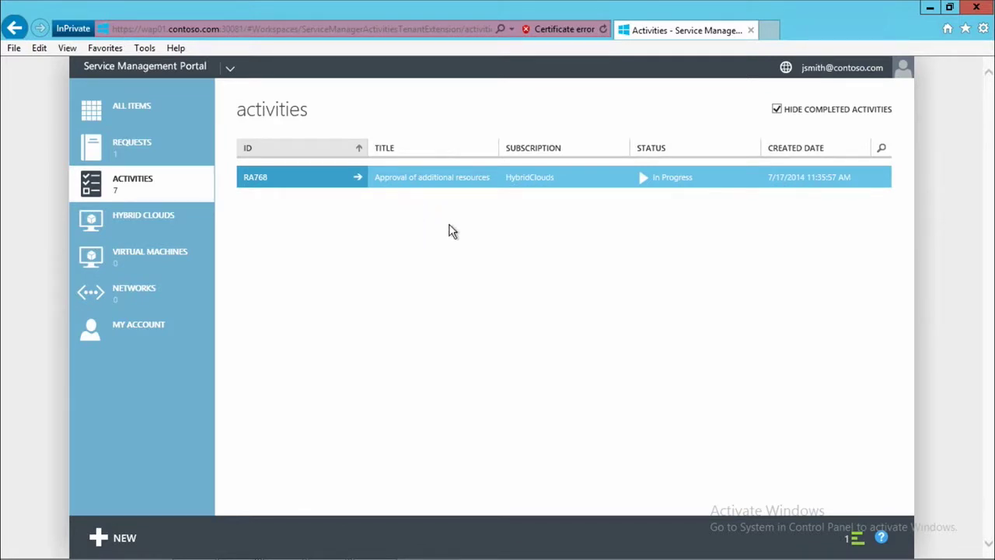
mouse_move(371, 548)
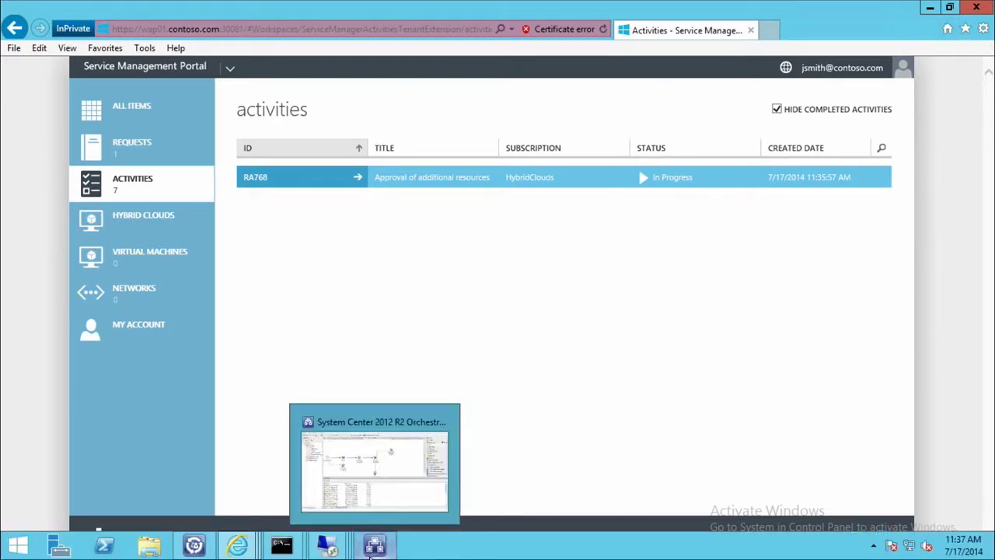